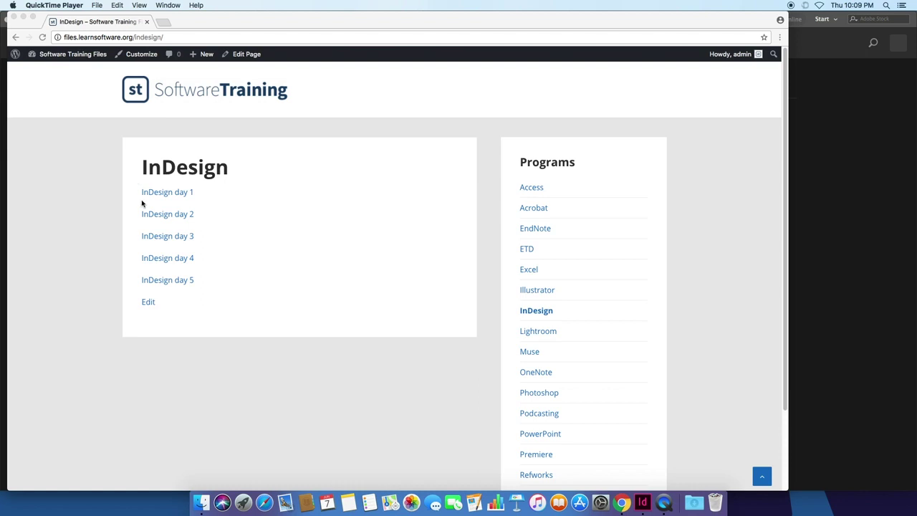
# Step: Download the InDesign day 2 exercise archive, unzip it and open the extracted InDesign day 2 folder in Finder
pyautogui.click(215, 218)
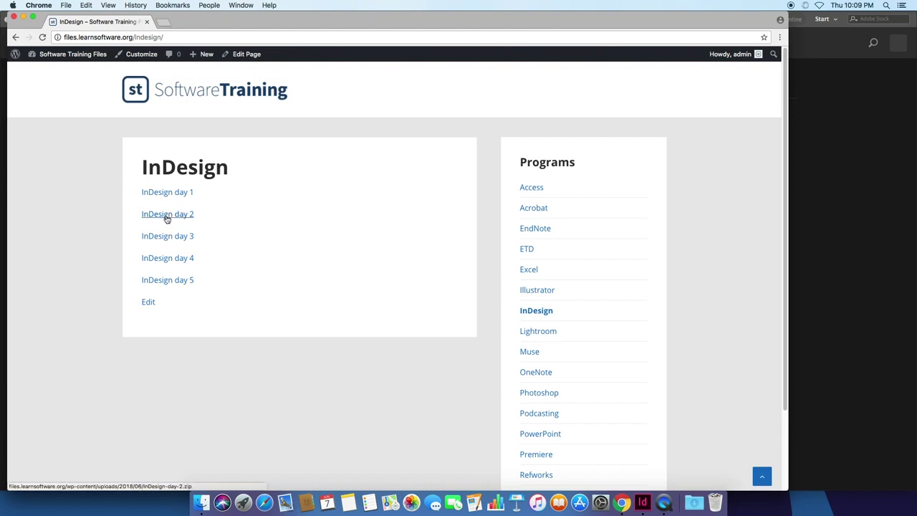
pyautogui.click(167, 218)
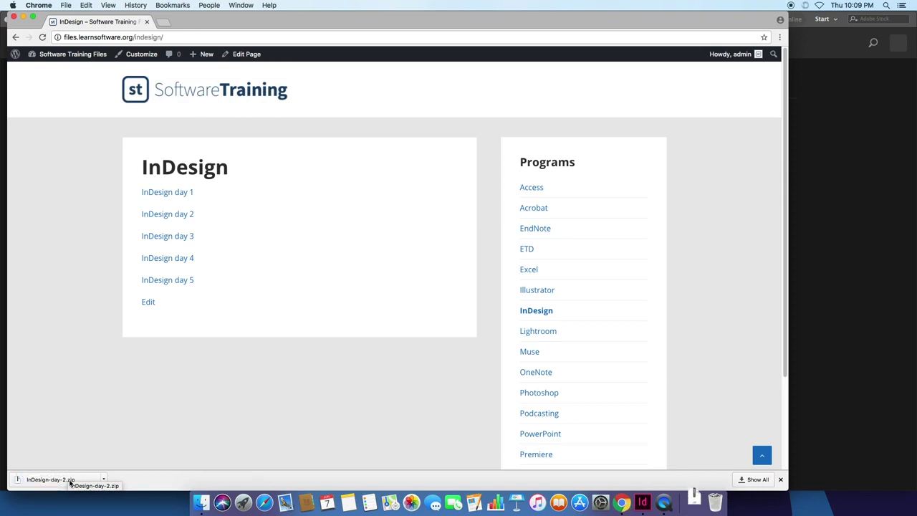
pyautogui.click(68, 481)
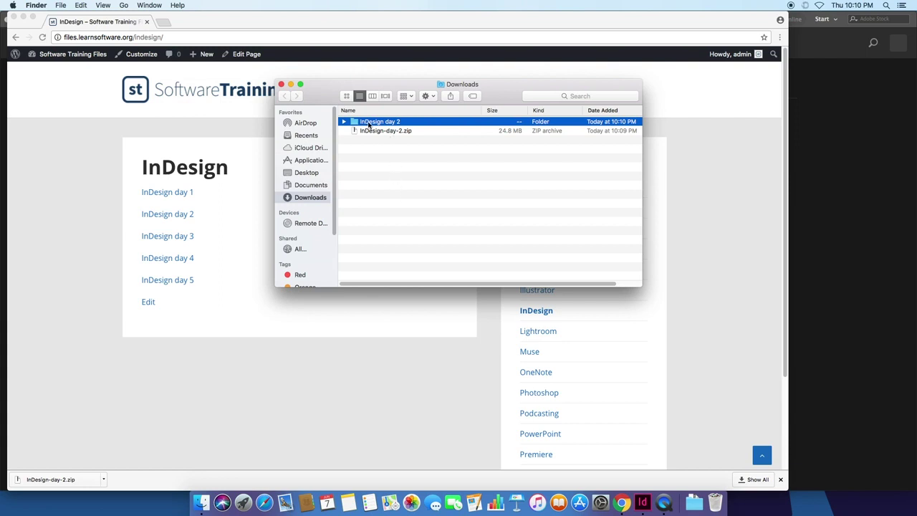
pyautogui.doubleClick(369, 123)
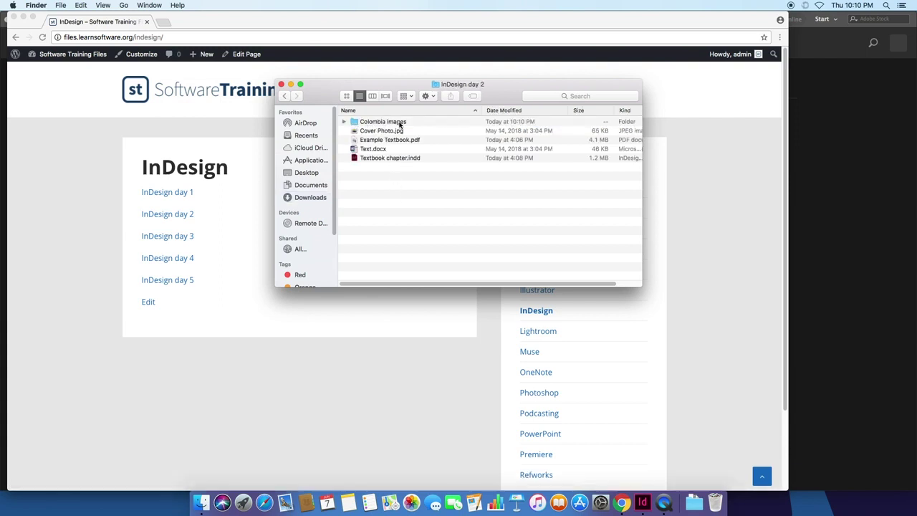
# Step: Open Textbook chapter.indd from the exercise folder in InDesign and dismiss the missing-link warning
pyautogui.click(366, 132)
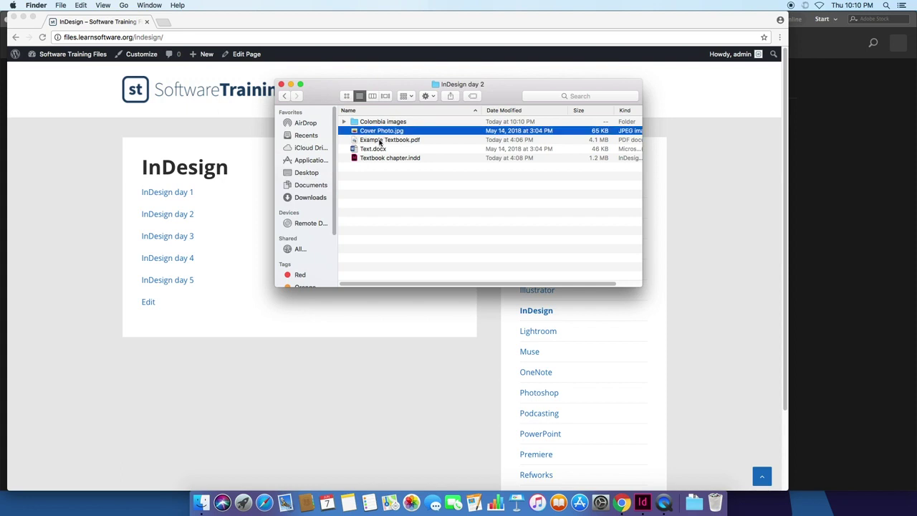
pyautogui.click(378, 140)
pyautogui.click(376, 149)
pyautogui.click(375, 159)
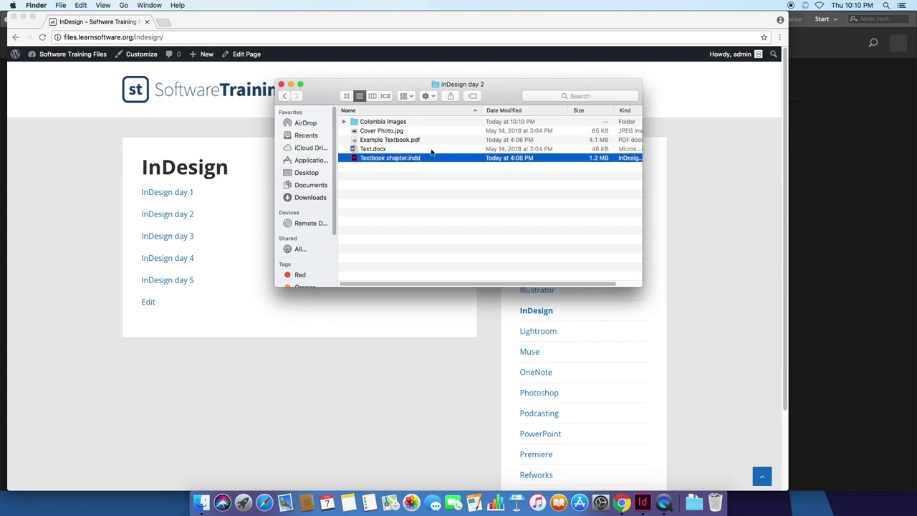
pyautogui.doubleClick(376, 159)
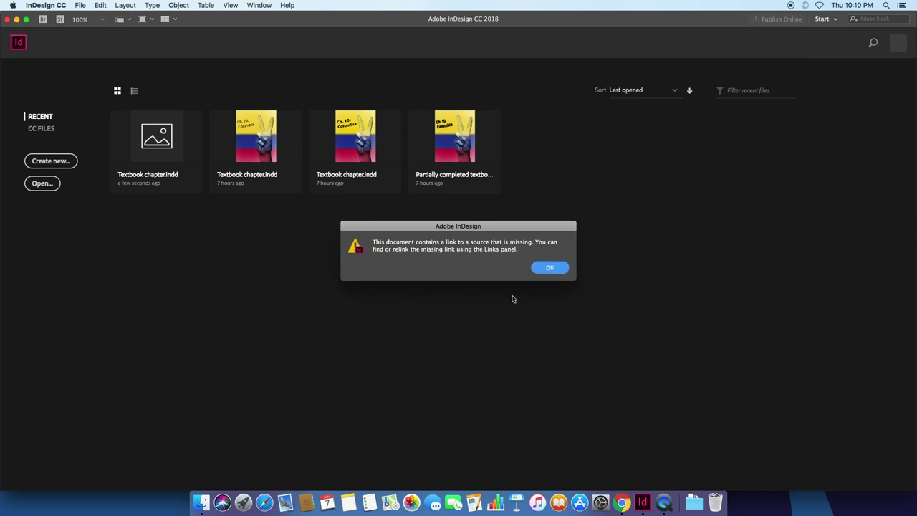
pyautogui.press('Return')
# Step: Return to the exercise folder in Finder and open Example Textbook.pdf in Preview
pyautogui.click(201, 502)
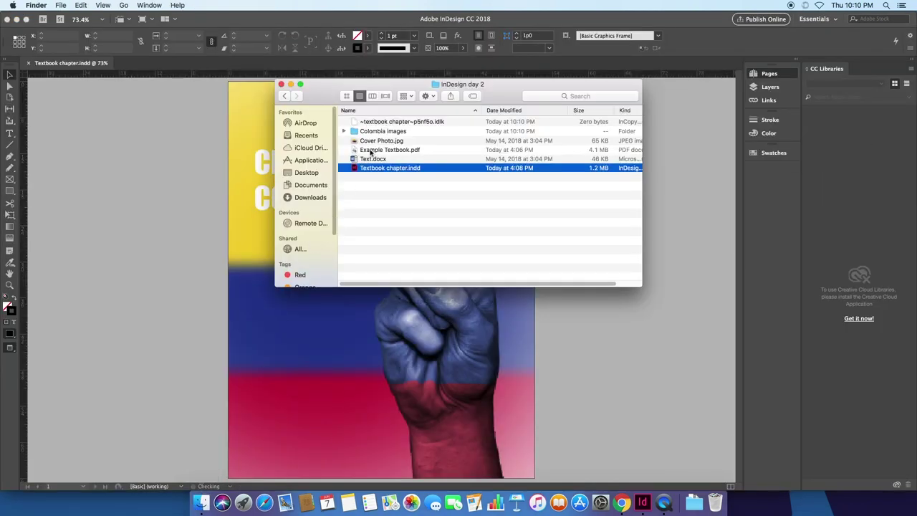
pyautogui.click(372, 149)
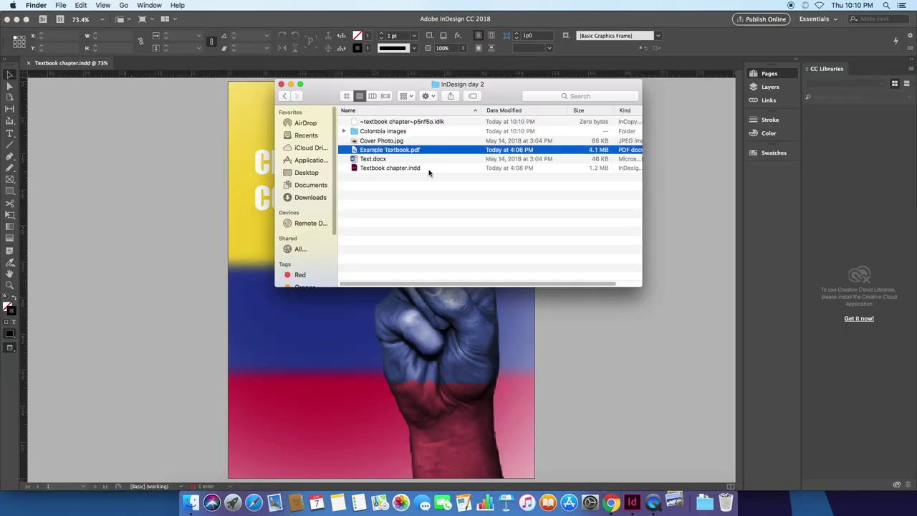
pyautogui.press('super+o')
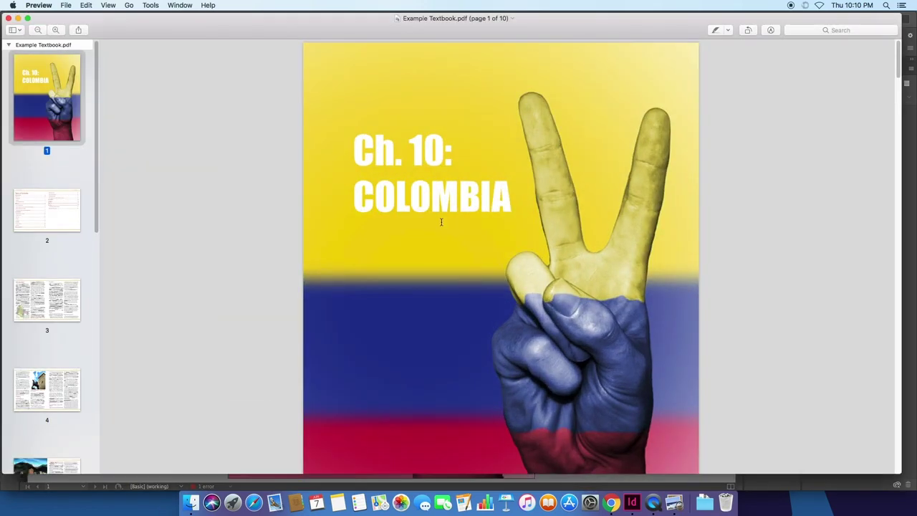
# Step: Look through the example textbook from the cover and table of contents to page 9, examining the layout of text and images
pyautogui.scroll(-2, 95, 128)
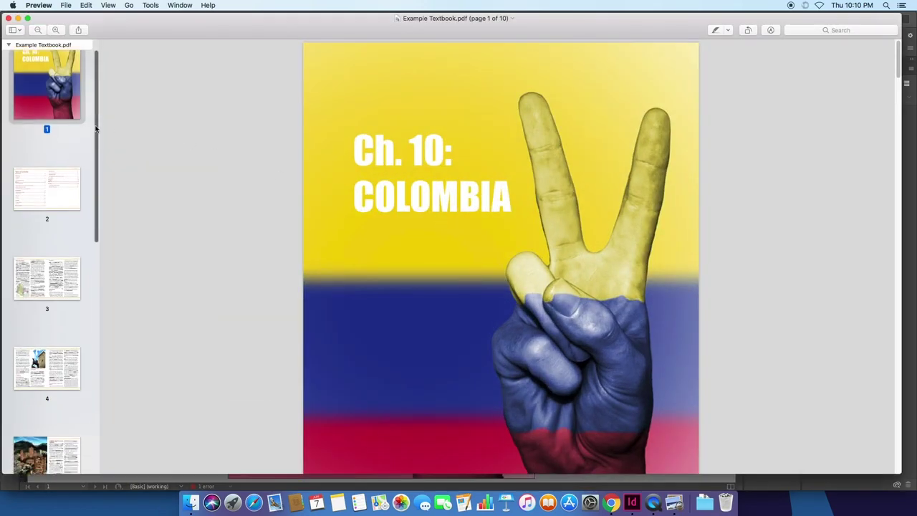
pyautogui.click(51, 161)
pyautogui.scroll(-3, 89, 151)
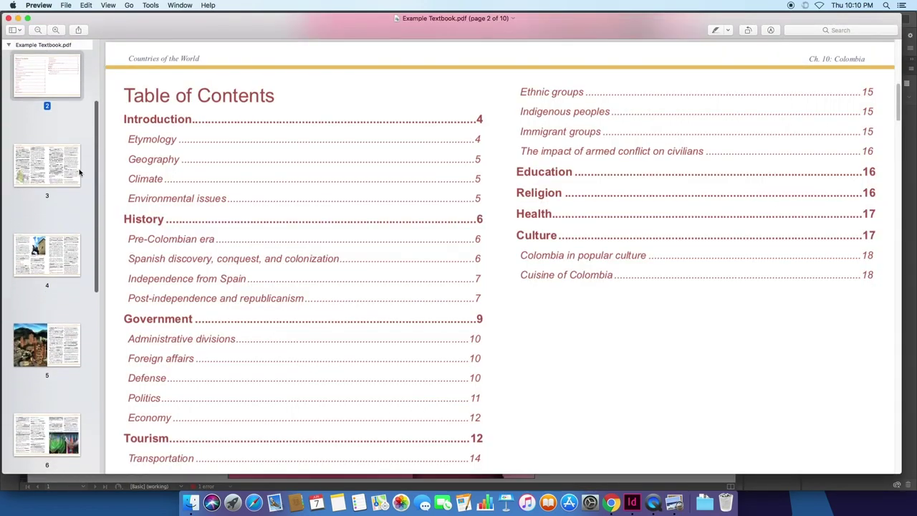
pyautogui.click(80, 172)
pyautogui.scroll(5, 61, 114)
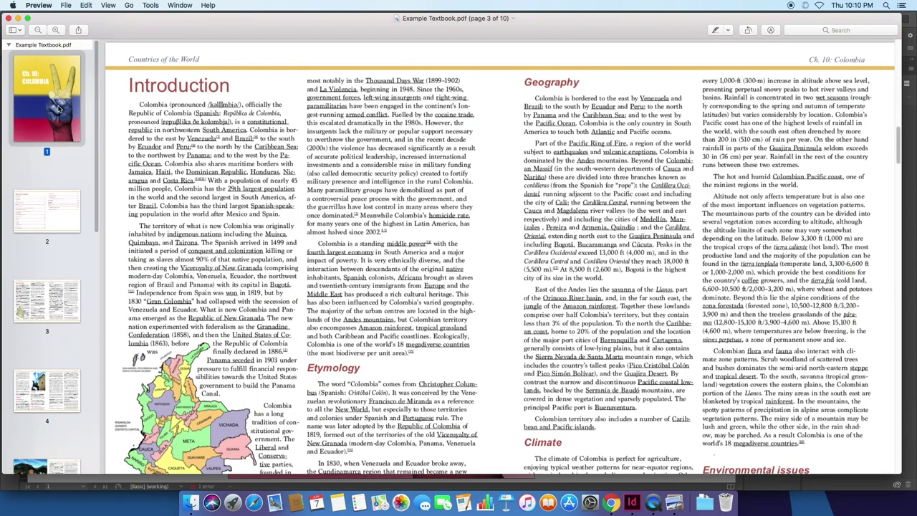
pyautogui.click(60, 107)
pyautogui.scroll(-5, 95, 118)
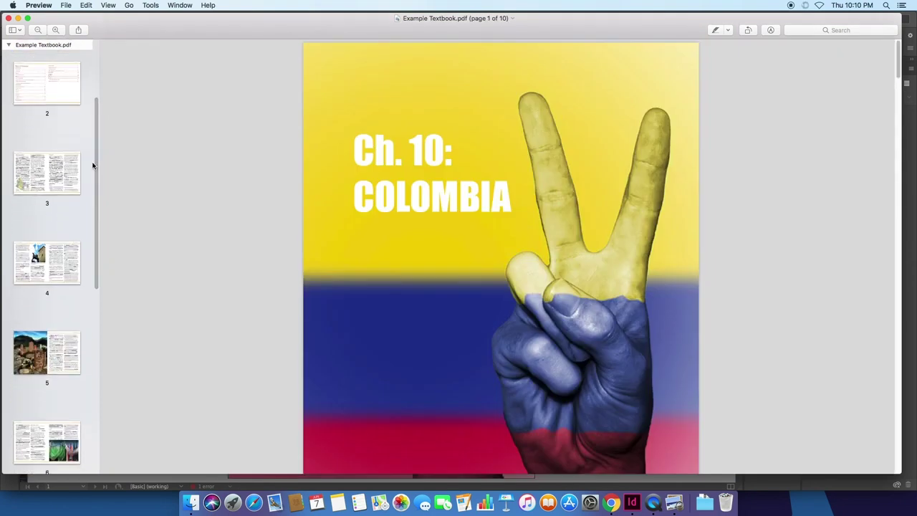
pyautogui.scroll(-3, 96, 194)
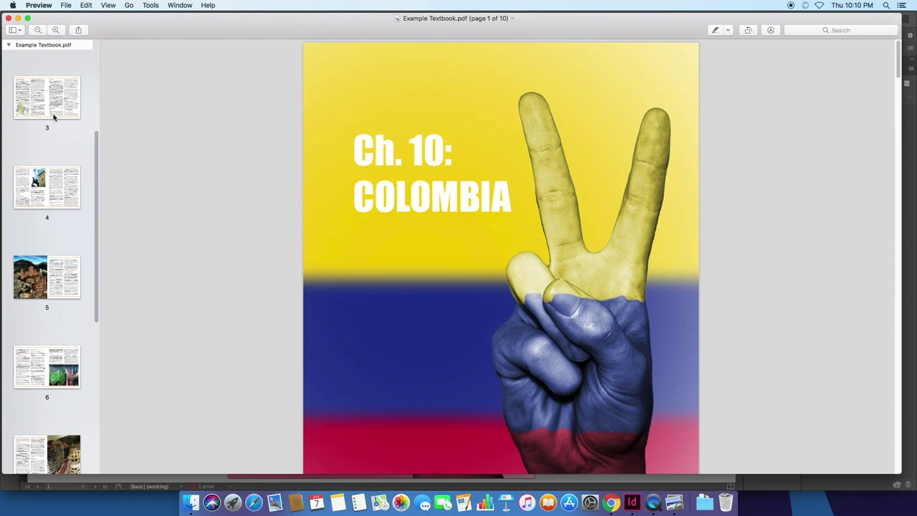
pyautogui.scroll(-6, 81, 215)
pyautogui.click(61, 151)
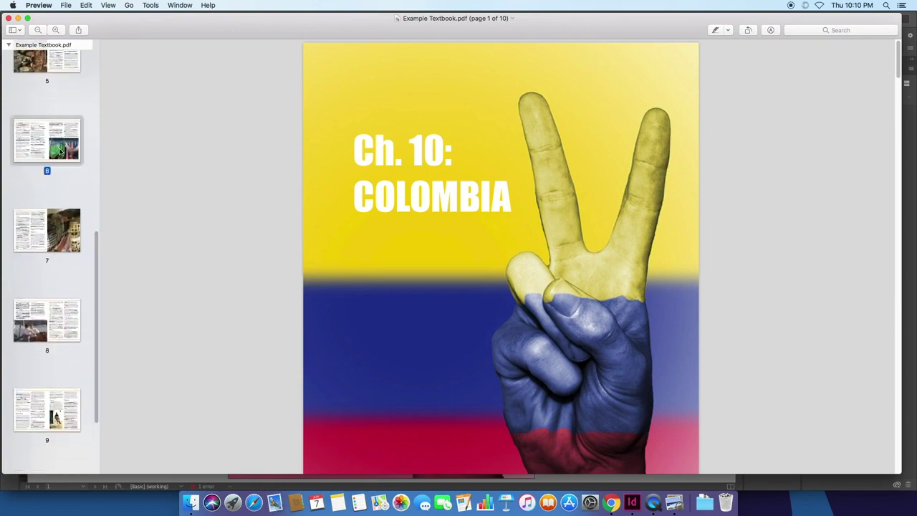
pyautogui.click(59, 232)
pyautogui.click(55, 322)
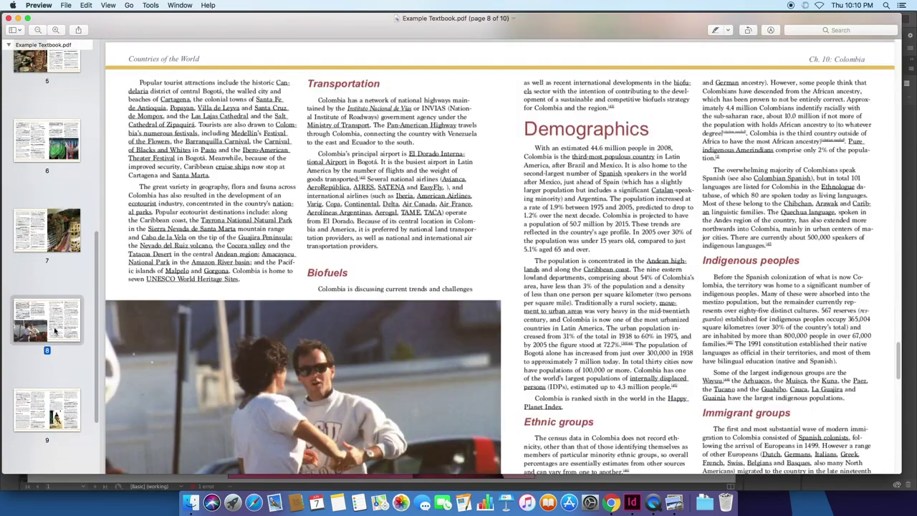
pyautogui.scroll(-5, 57, 337)
pyautogui.click(55, 304)
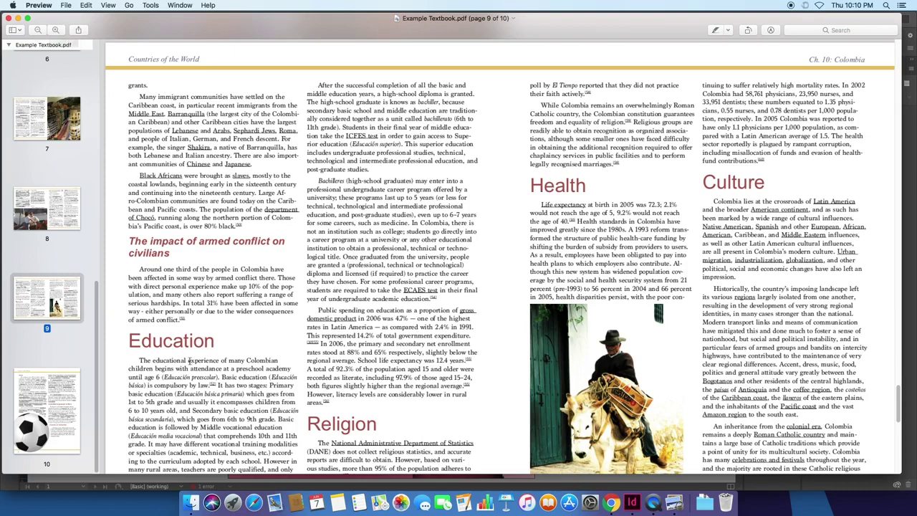
# Step: Examine the styling of the Education heading and the armed-conflict subheading on page 9 of the example
pyautogui.moveTo(130, 341); pyautogui.dragTo(214, 342)
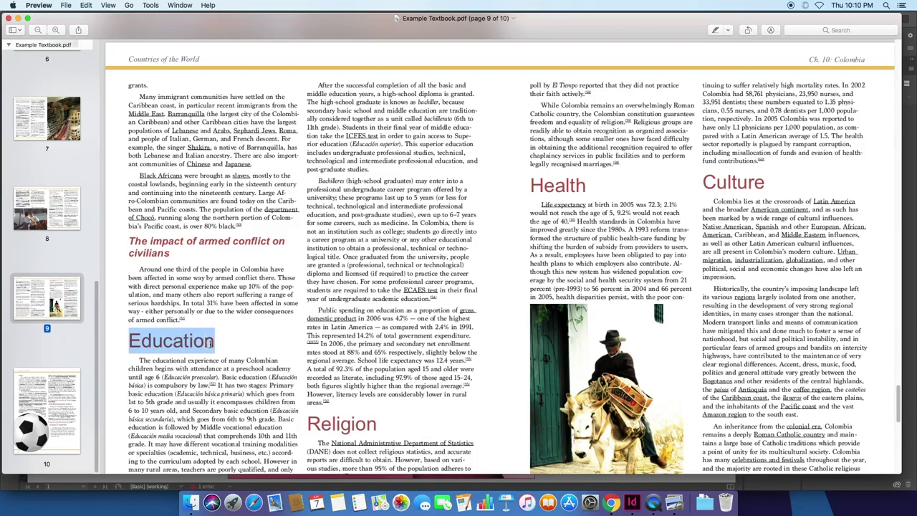
pyautogui.moveTo(129, 240); pyautogui.dragTo(183, 252)
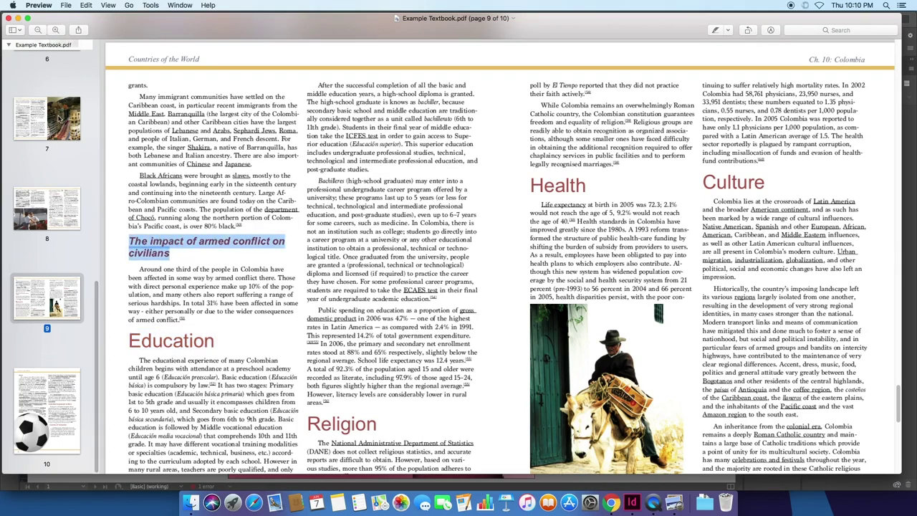
pyautogui.scroll(2, 46, 230)
pyautogui.scroll(2, 46, 236)
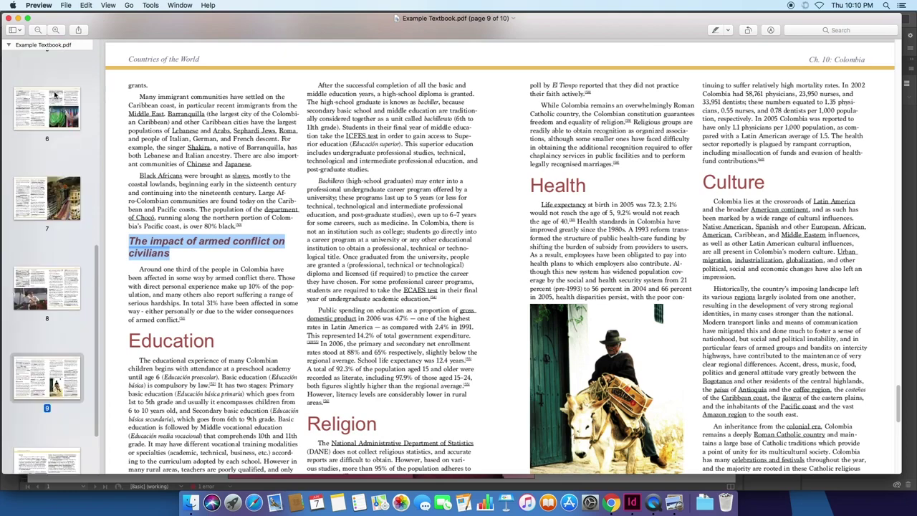
# Step: Minimize the example PDF and return to the Textbook chapter document in InDesign
pyautogui.click(18, 18)
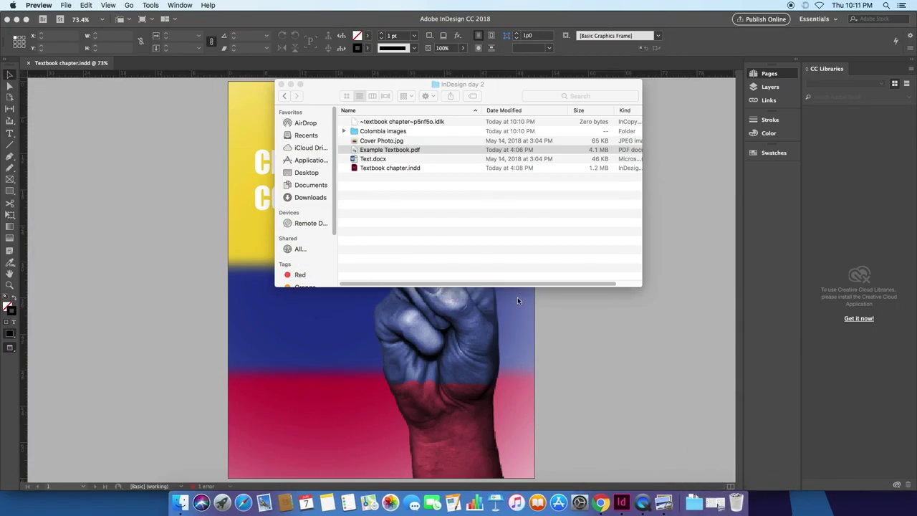
pyautogui.click(453, 234)
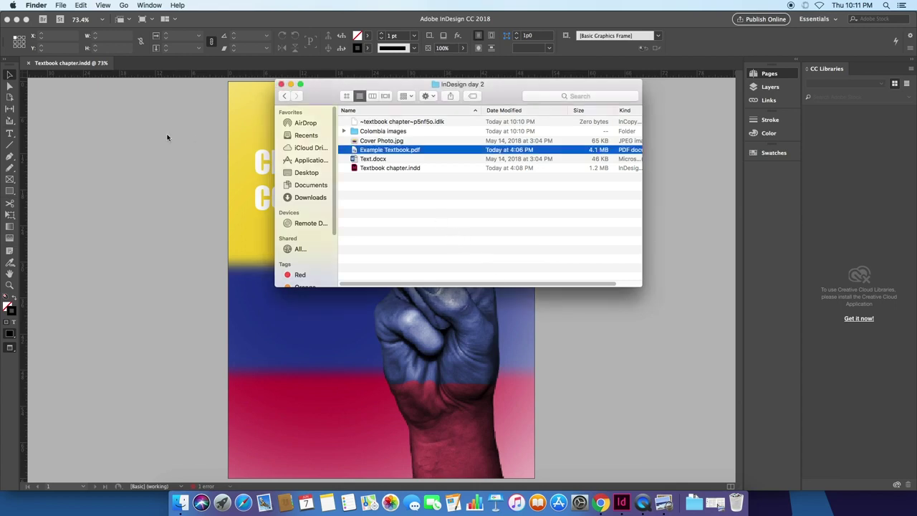
pyautogui.click(168, 135)
pyautogui.click(316, 280)
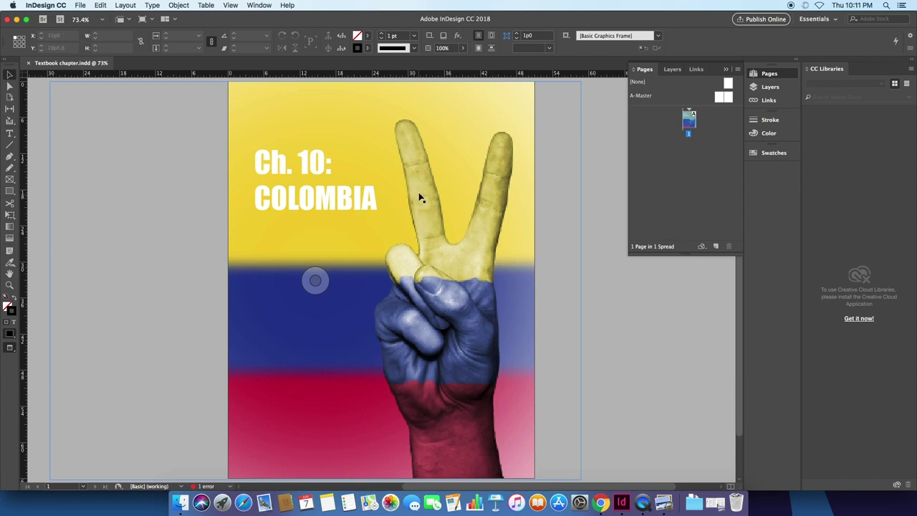
# Step: Relink the missing cover image to Cover Photo.jpg in the InDesign day 2 folder
pyautogui.click(770, 100)
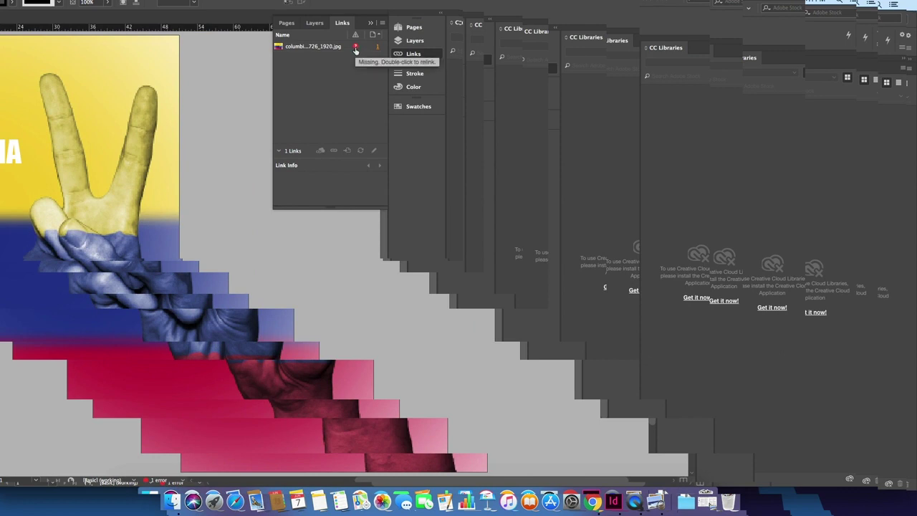
pyautogui.doubleClick(356, 48)
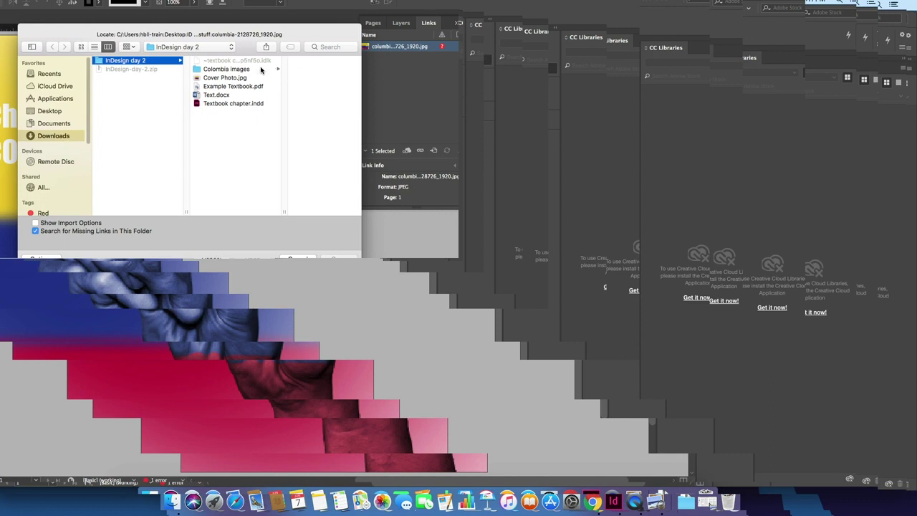
pyautogui.click(209, 78)
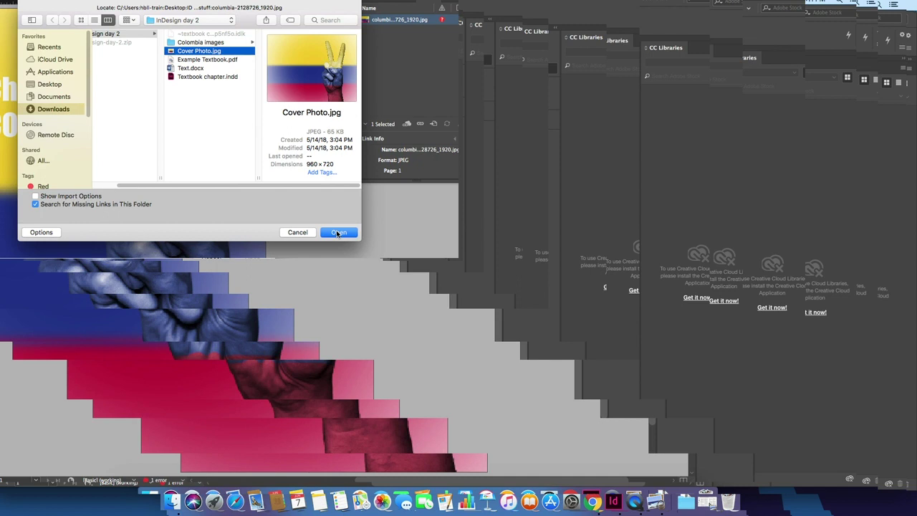
pyautogui.click(337, 233)
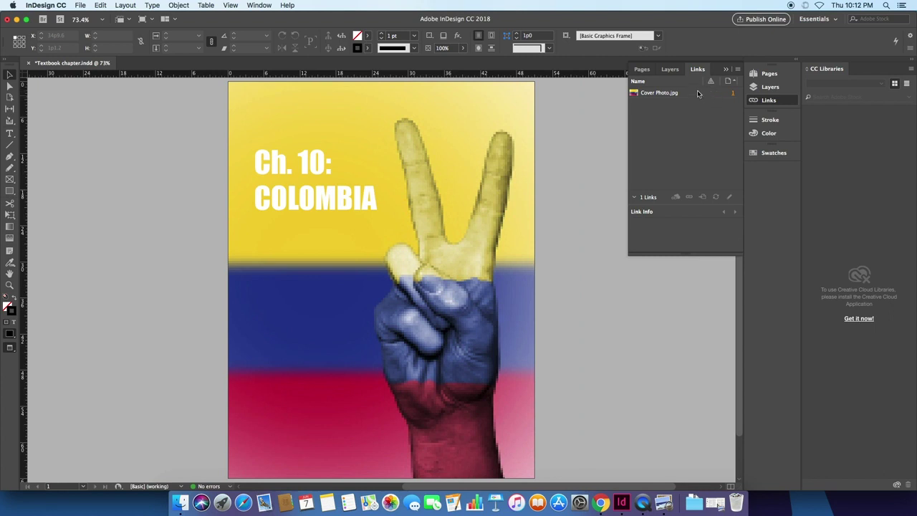
# Step: Turn on Overprint Preview for the document to display the cover image in high quality, and deselect the image
pyautogui.click(426, 128)
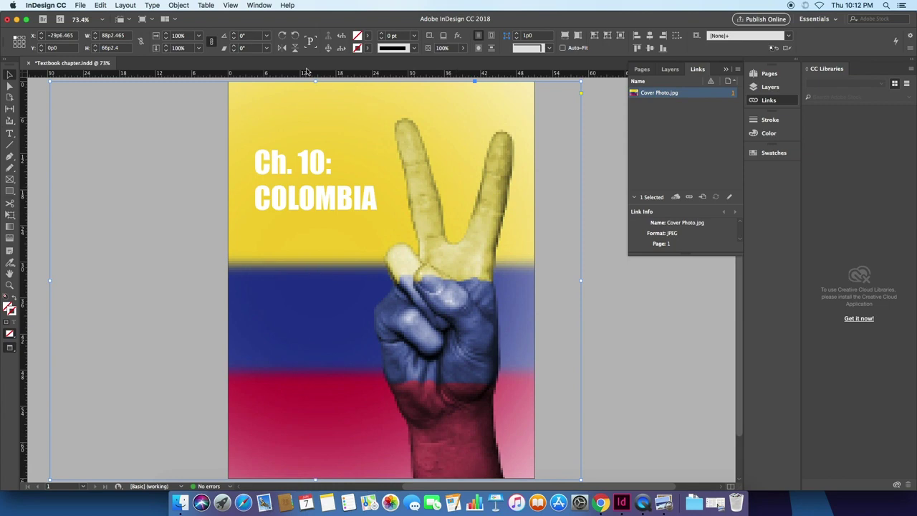
pyautogui.click(412, 206)
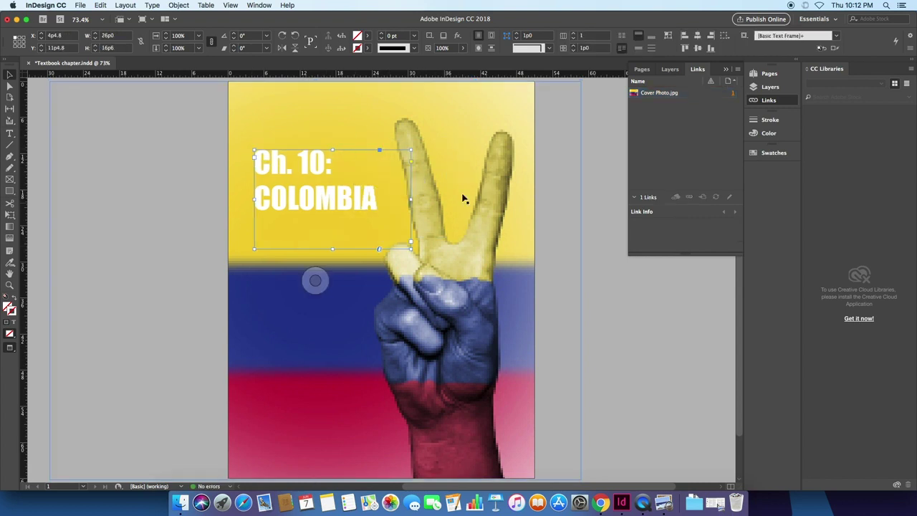
pyautogui.click(412, 185)
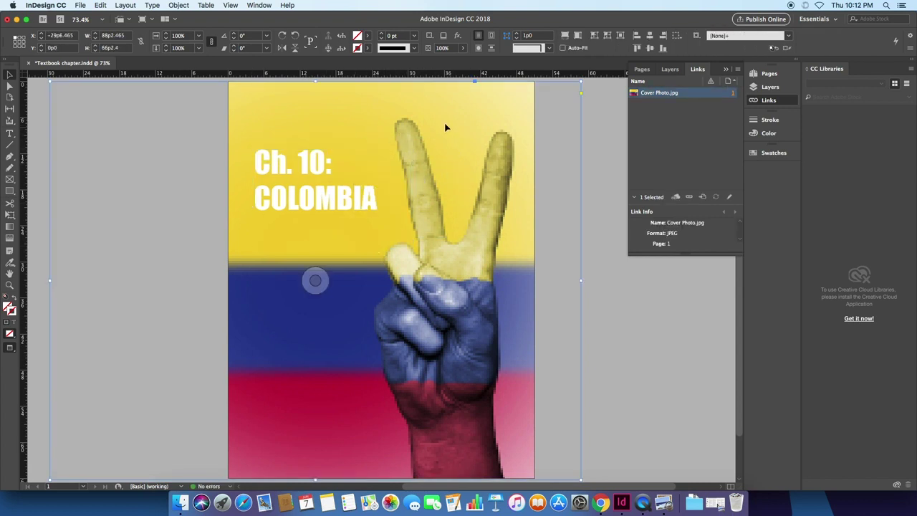
pyautogui.click(230, 5)
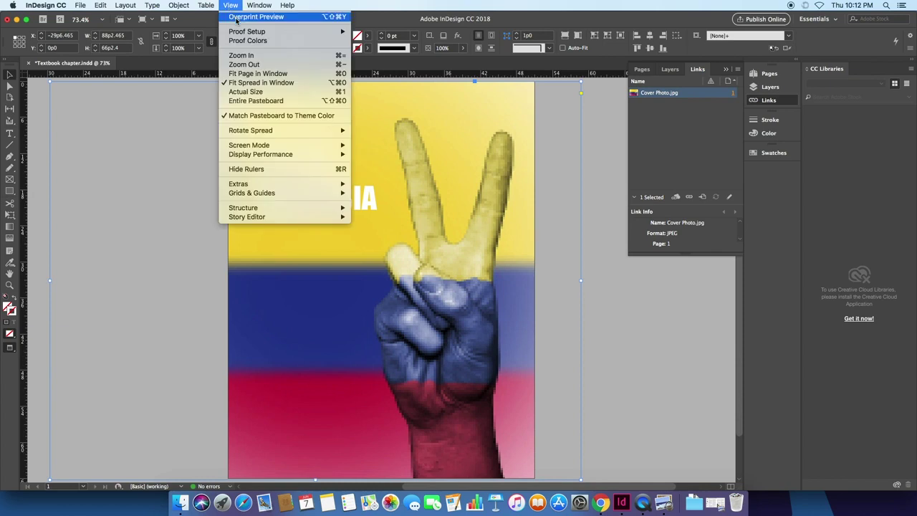
pyautogui.click(236, 18)
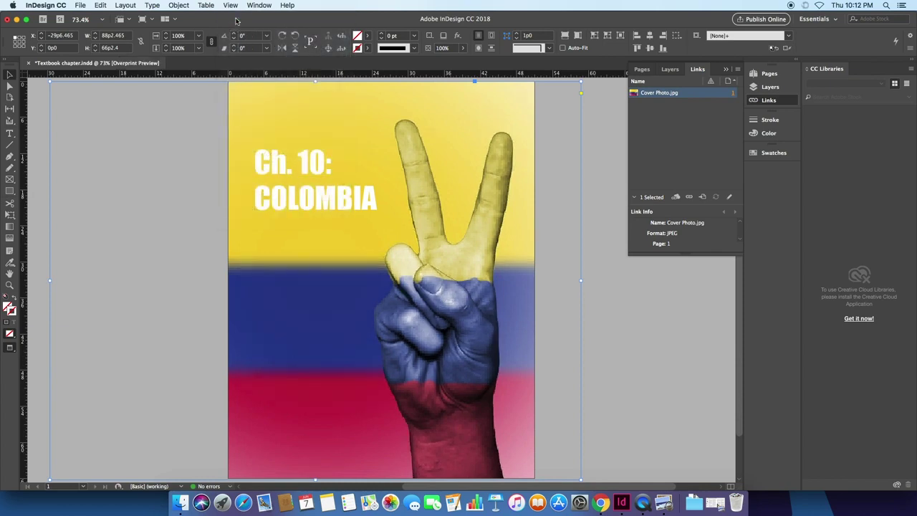
pyautogui.click(592, 231)
pyautogui.scroll(-3, 401, 247)
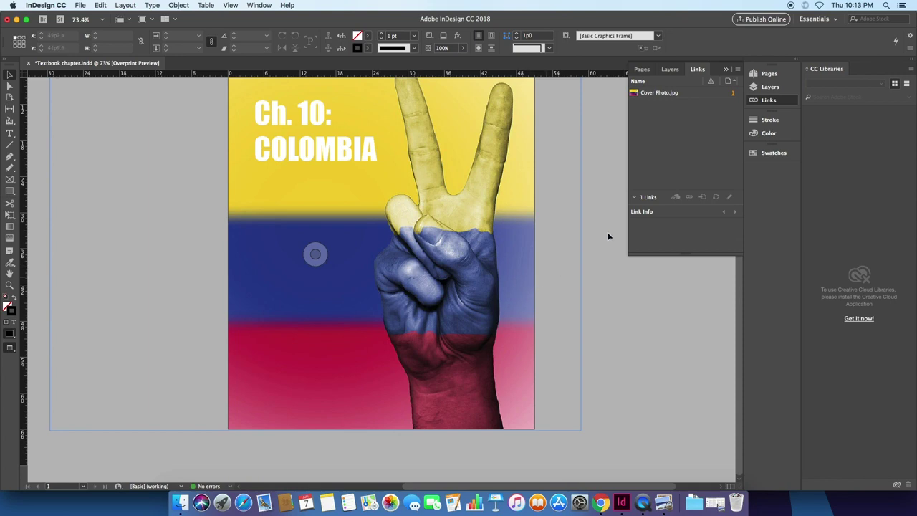
# Step: Add five blank A-Master pages after the cover, extending the document to page 6
pyautogui.click(771, 74)
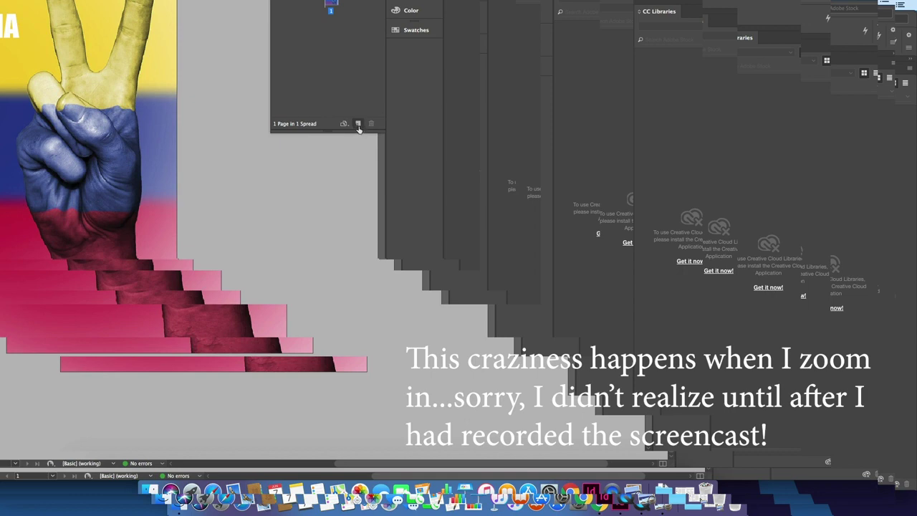
pyautogui.click(359, 126)
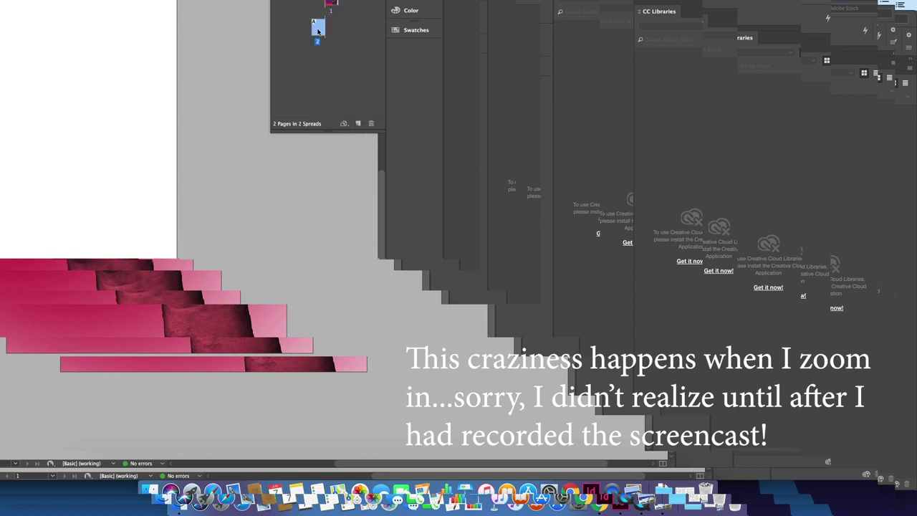
pyautogui.click(357, 124)
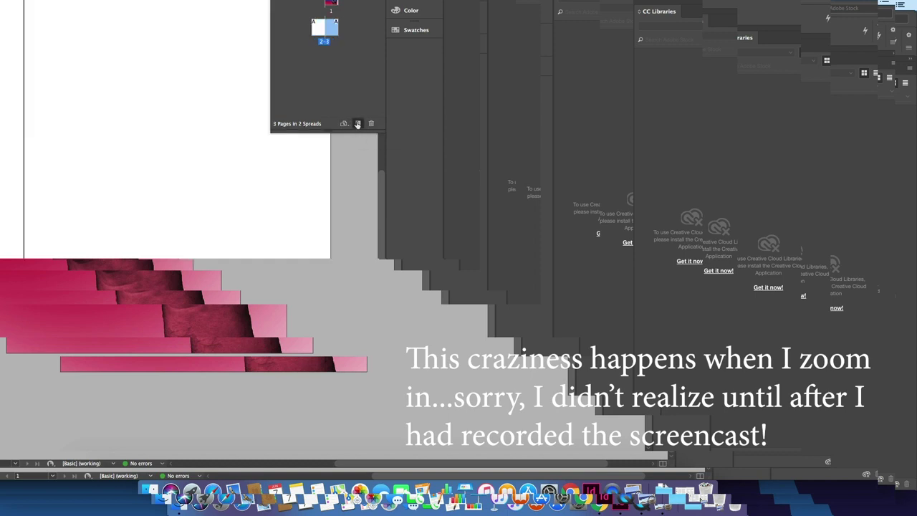
pyautogui.click(357, 124)
pyautogui.click(357, 124)
pyautogui.click(358, 124)
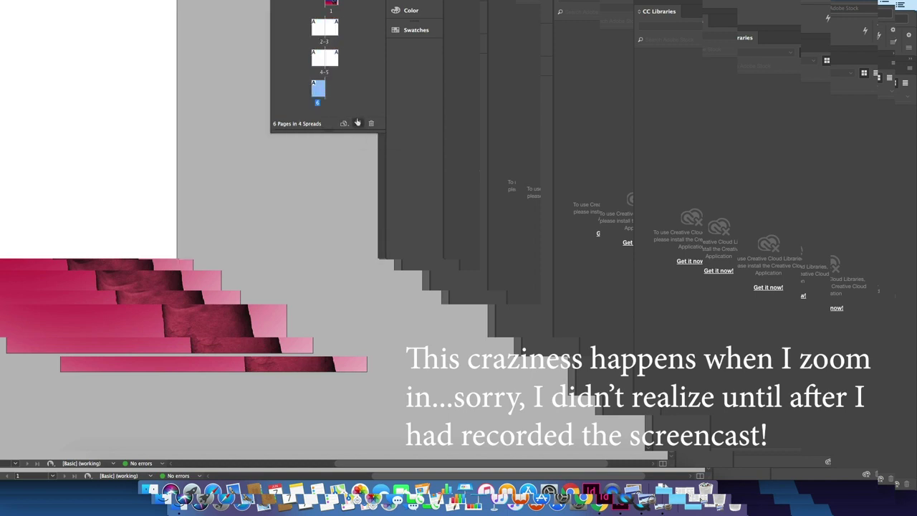
pyautogui.rightClick(354, 83)
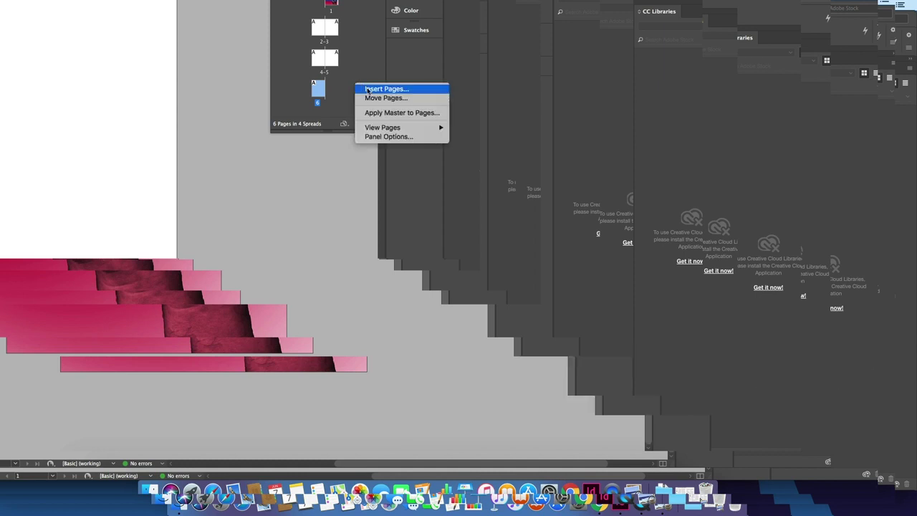
pyautogui.click(367, 90)
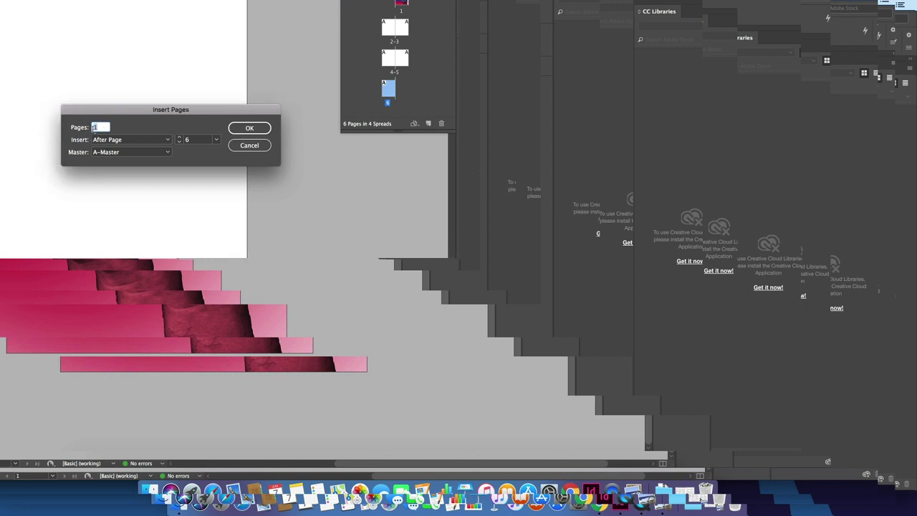
pyautogui.click(240, 146)
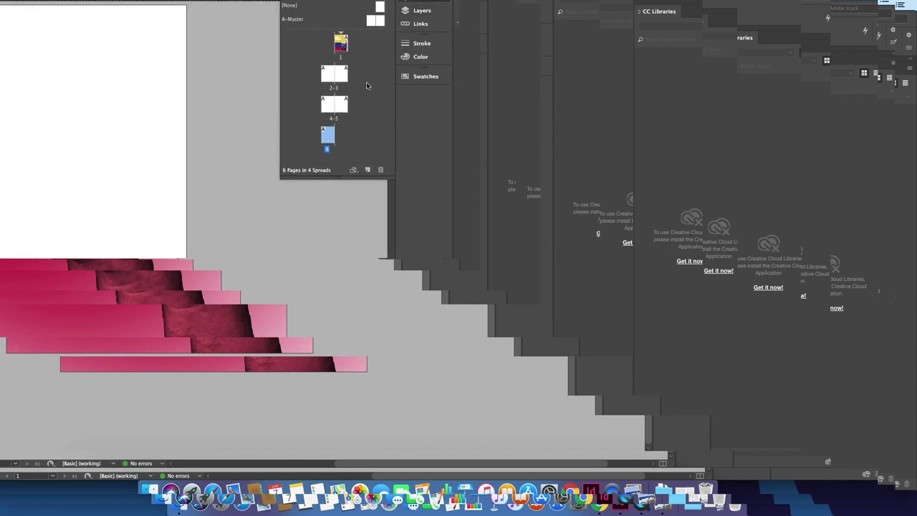
pyautogui.rightClick(364, 104)
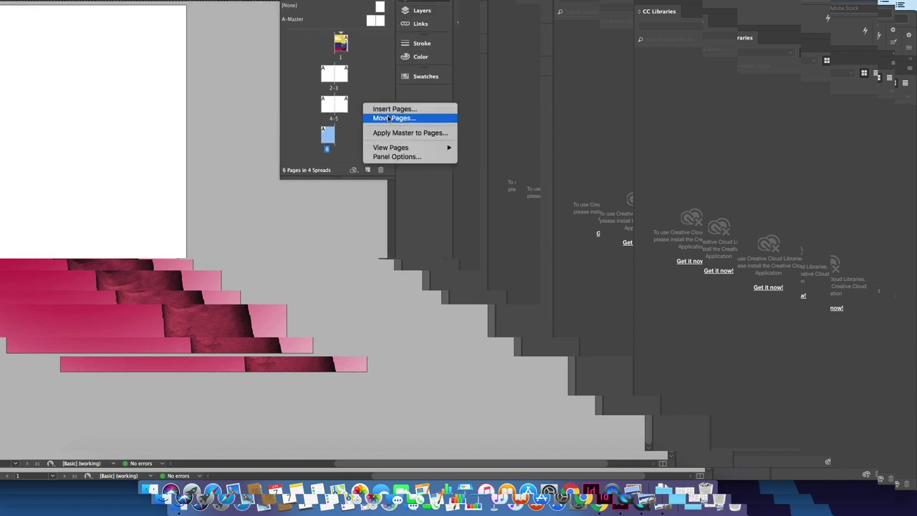
pyautogui.click(330, 106)
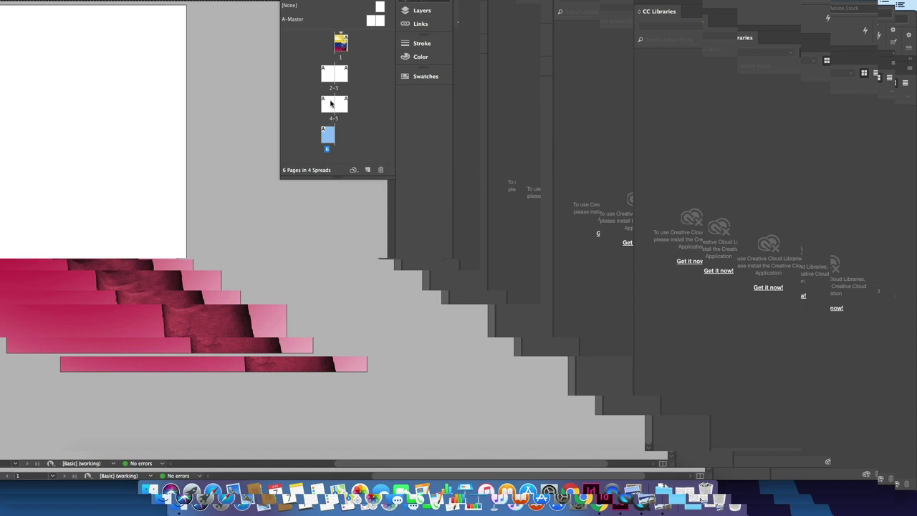
pyautogui.click(329, 106)
pyautogui.moveTo(330, 108); pyautogui.dragTo(326, 76)
pyautogui.click(330, 106)
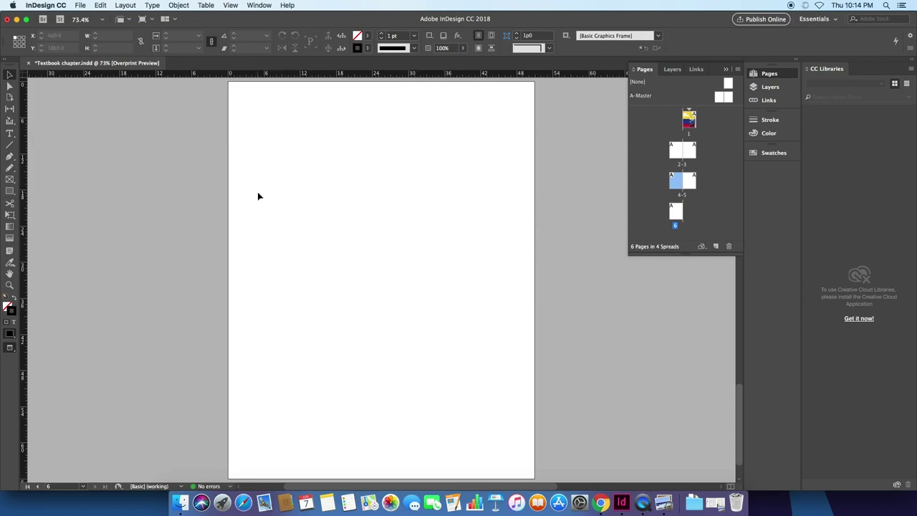
# Step: Switch to the example textbook PDF in Preview and examine its cover and the column layout of PDF pages 3 and 4
pyautogui.click(665, 503)
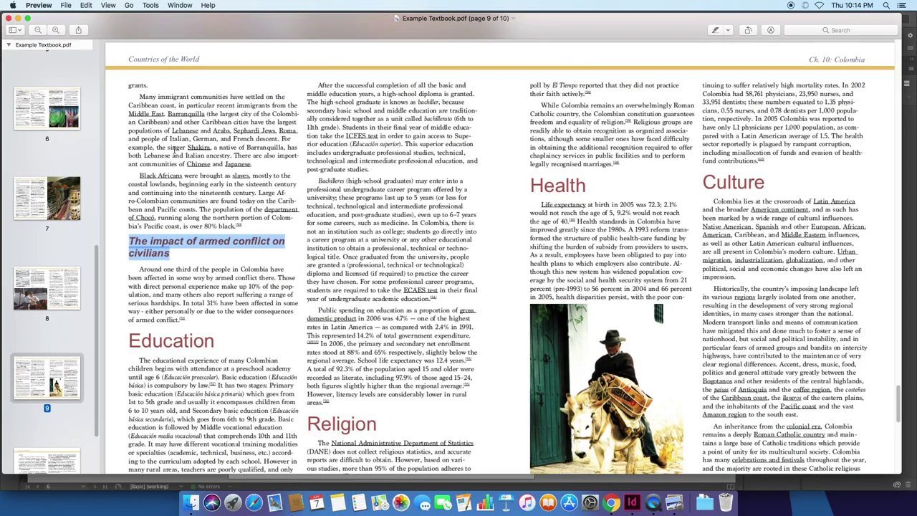
pyautogui.scroll(5, 89, 190)
pyautogui.scroll(5, 79, 186)
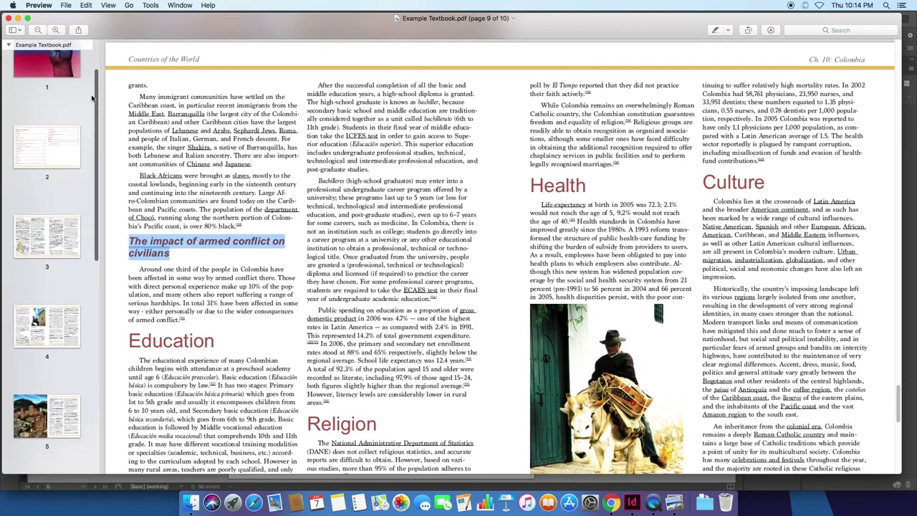
pyautogui.click(48, 107)
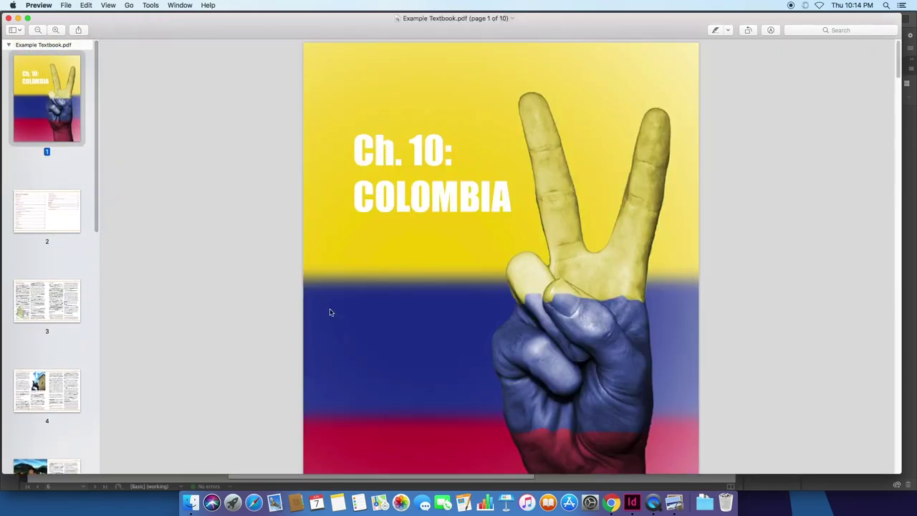
pyautogui.scroll(-3, 75, 201)
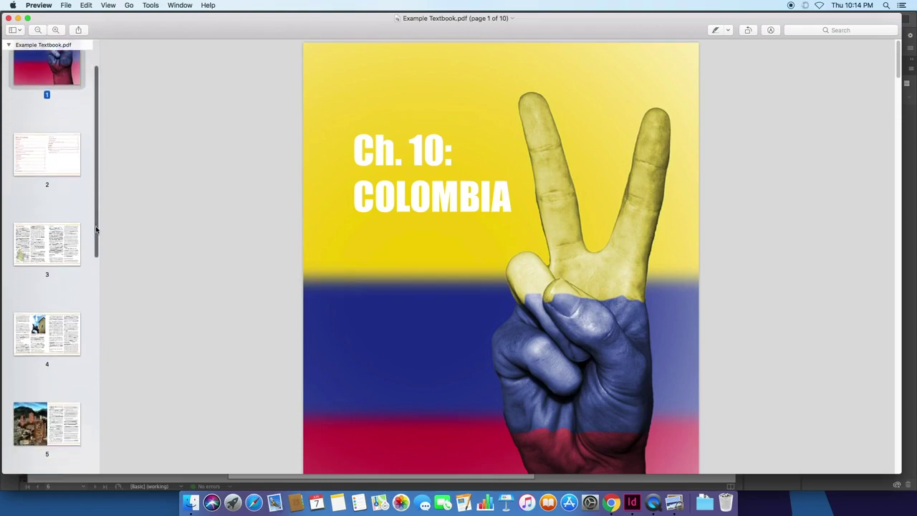
pyautogui.click(41, 220)
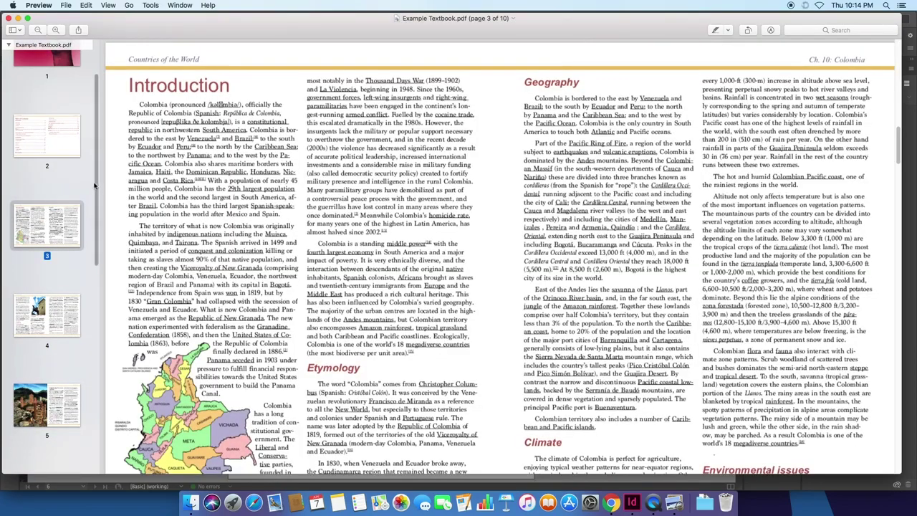
pyautogui.scroll(-2, 96, 207)
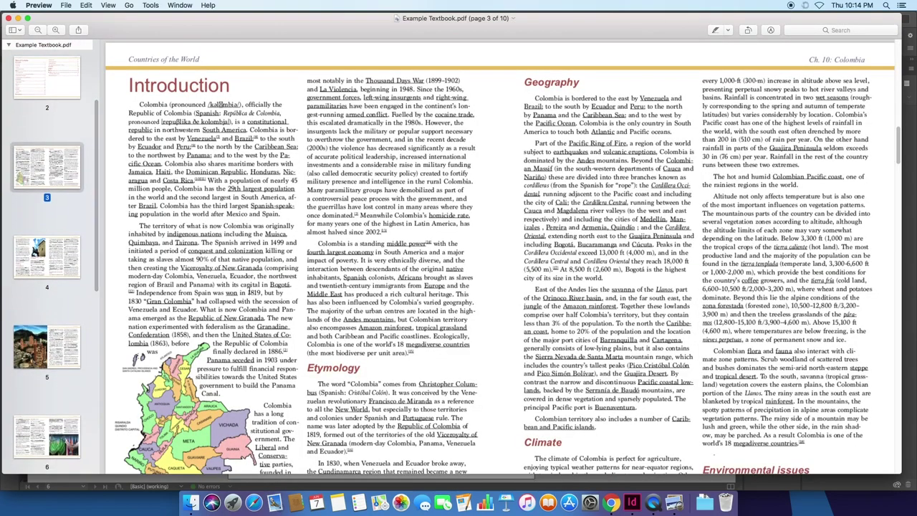
pyautogui.scroll(-5, 249, 290)
pyautogui.scroll(-8, 250, 290)
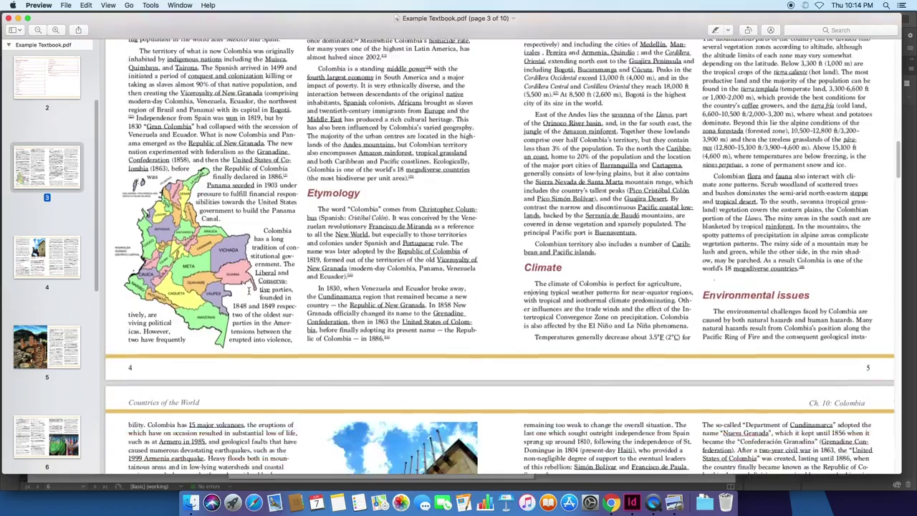
pyautogui.scroll(-7, 249, 290)
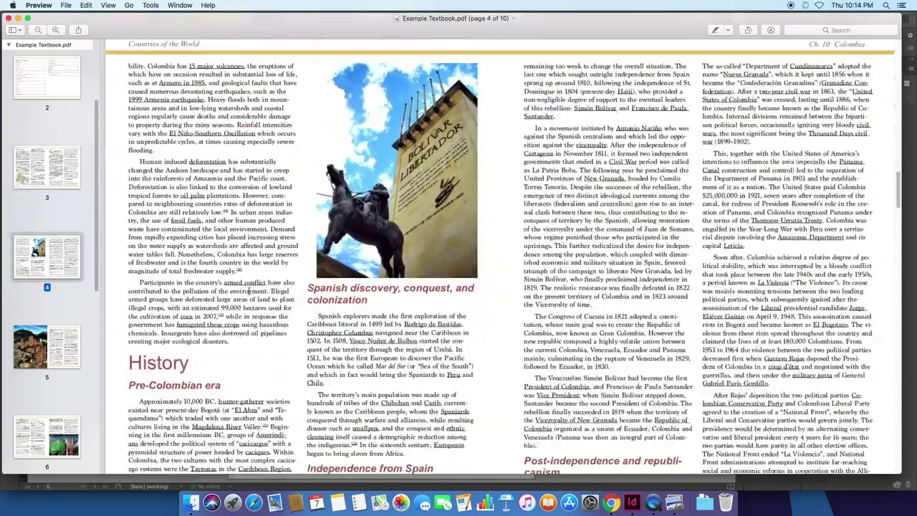
pyautogui.scroll(15, 249, 290)
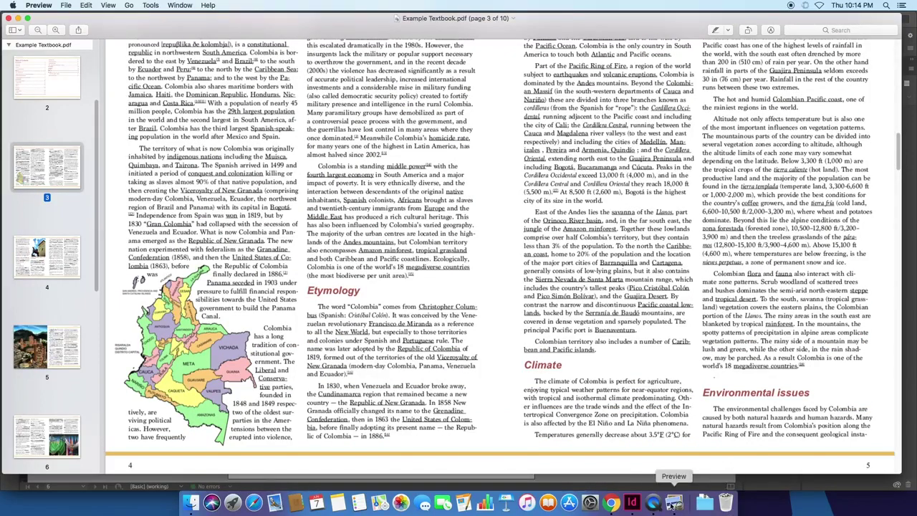
# Step: Return to InDesign, go to page 2 and load Text.docx from the InDesign day 2 folder for placing, accepting the substituted fonts
pyautogui.click(632, 502)
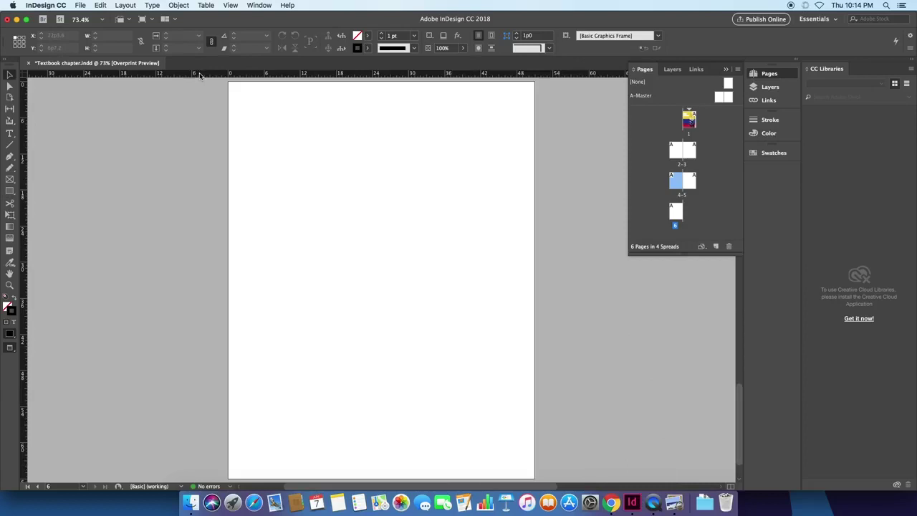
pyautogui.doubleClick(675, 152)
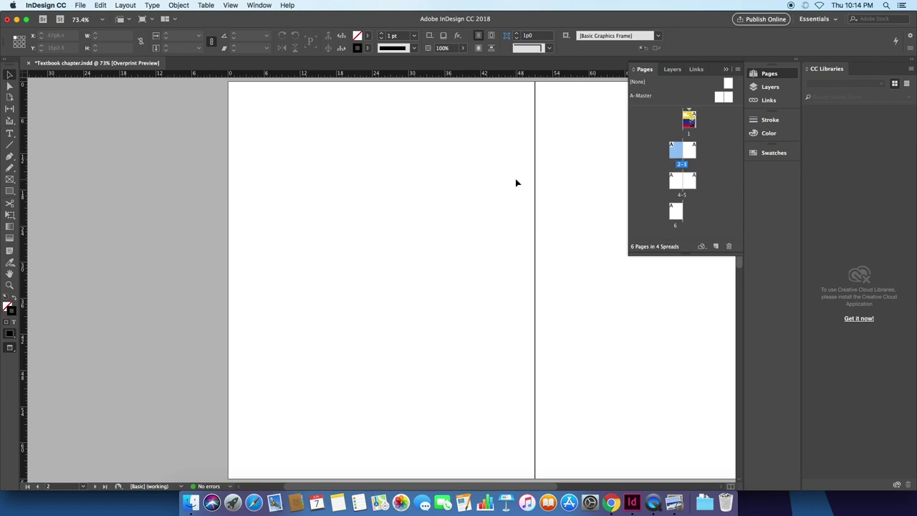
pyautogui.press('super+d')
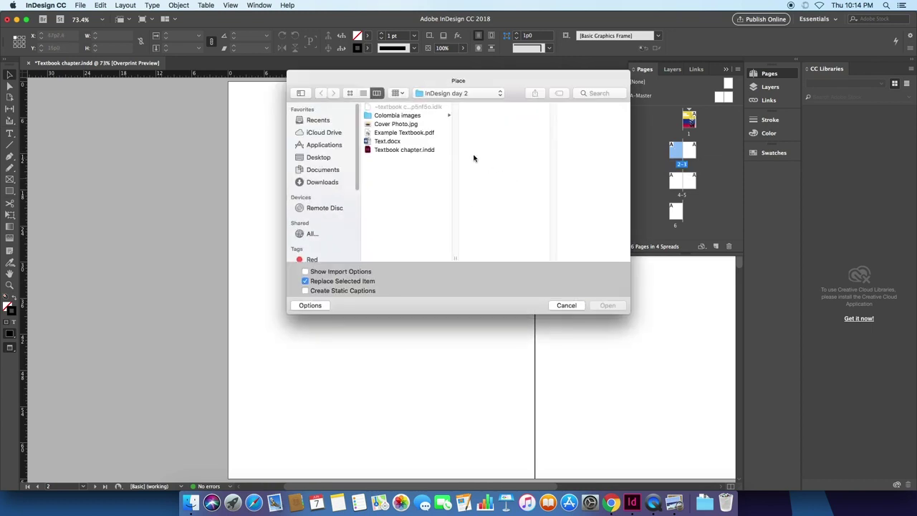
pyautogui.click(391, 143)
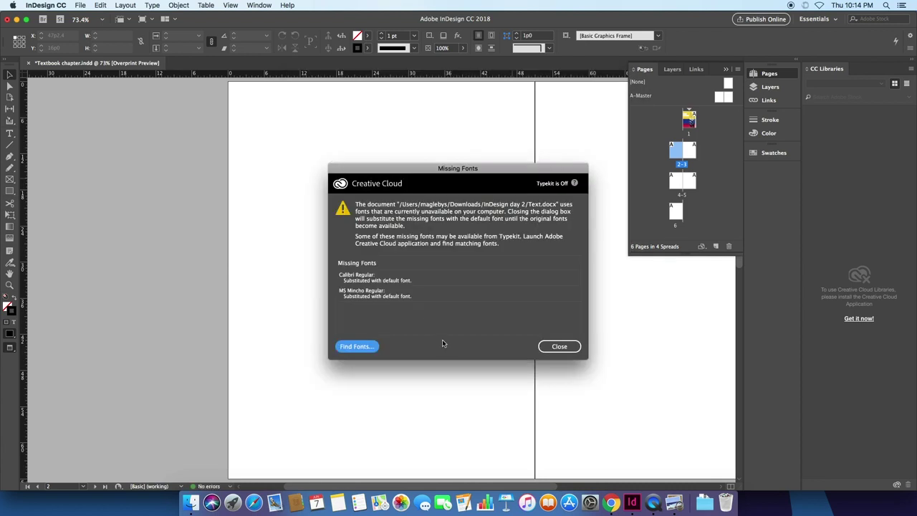
pyautogui.click(558, 347)
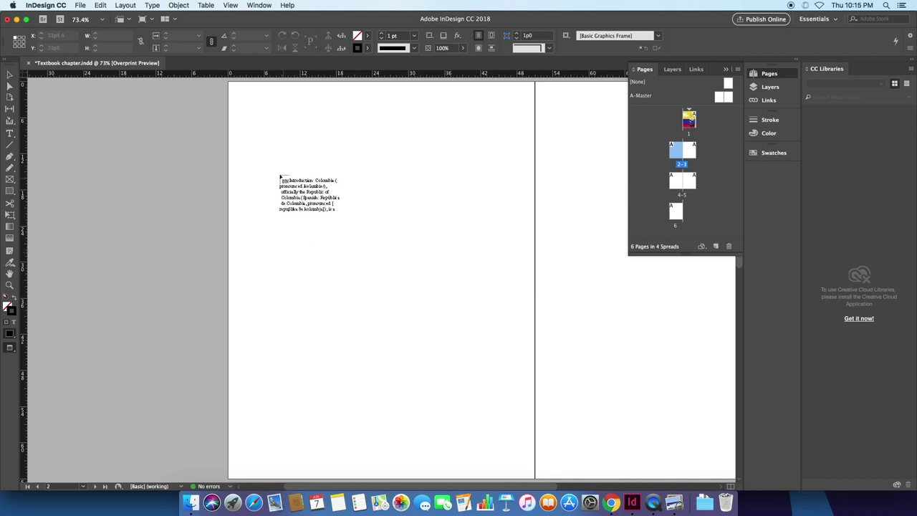
# Step: Try placing the text on page 2 in a frame about 17p10 wide and 23p8 tall, and undo the placement
pyautogui.moveTo(273, 167); pyautogui.dragTo(381, 308)
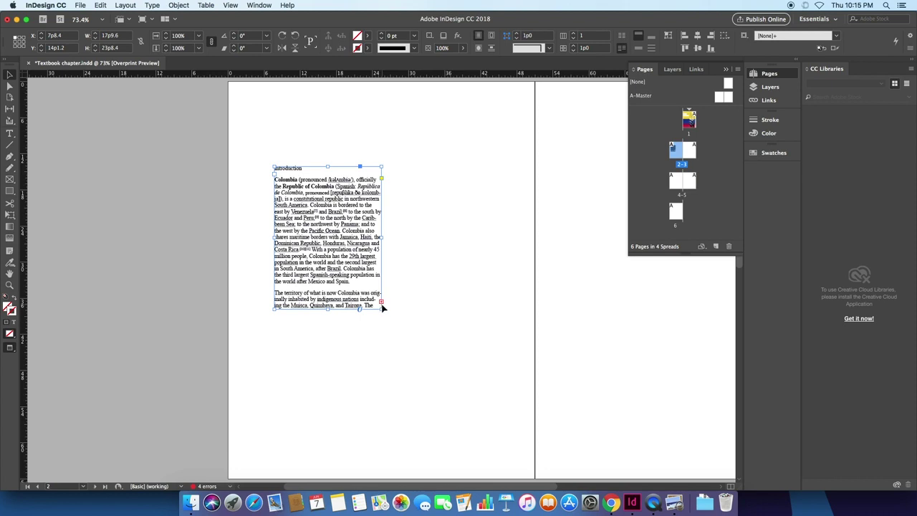
pyautogui.press('super+z')
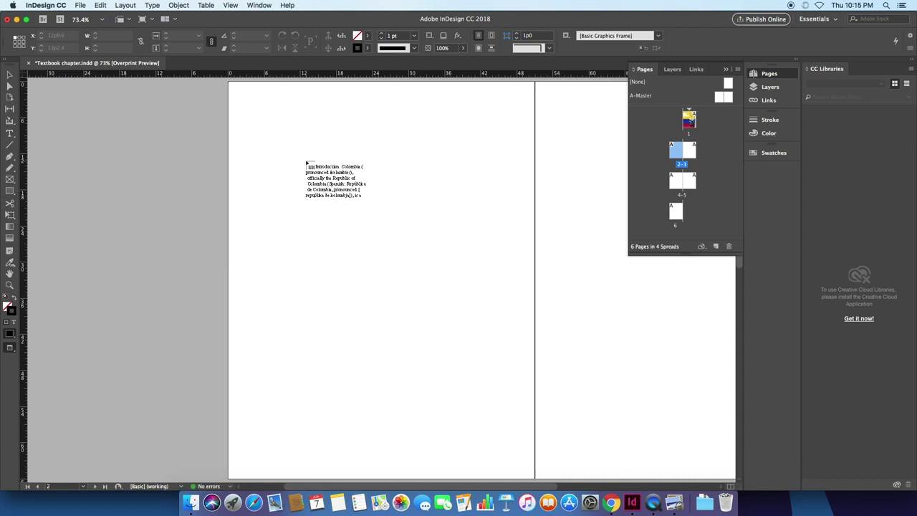
# Step: Leave preview mode to show the margin guides, and place the loaded text in a frame spanning the margins of page 2
pyautogui.press('w')
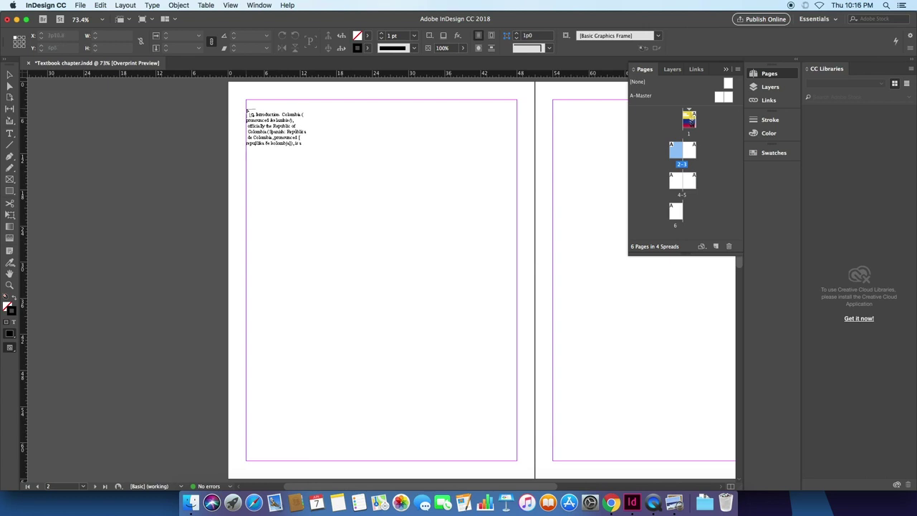
pyautogui.moveTo(246, 108)
pyautogui.mouseDown()
pyautogui.moveTo(380, 321)
pyautogui.moveTo(505, 455)
pyautogui.moveTo(517, 454)
pyautogui.mouseUp()
pyautogui.moveTo(520, 456); pyautogui.dragTo(517, 454)
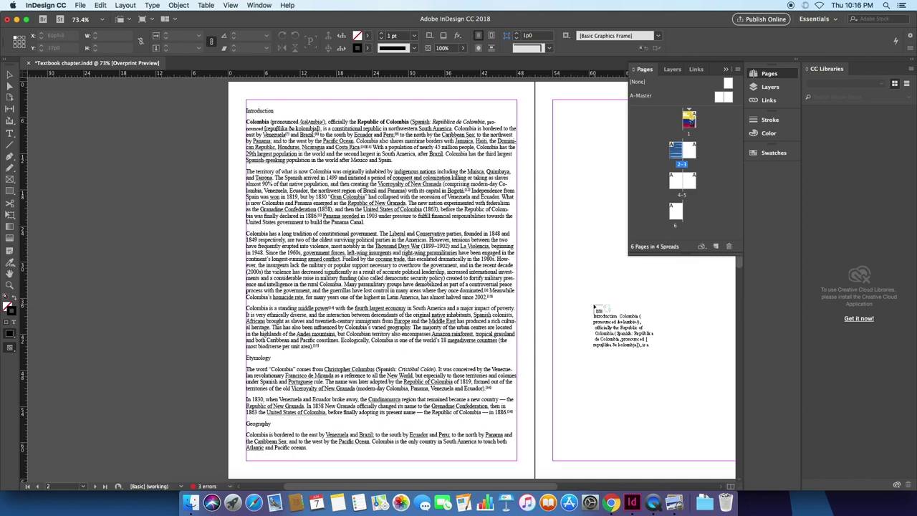
# Step: Continue the text flow on page 3 with a linked frame that fills the area inside its margins
pyautogui.hscroll(3, 525, 492)
pyautogui.hscroll(5, 525, 492)
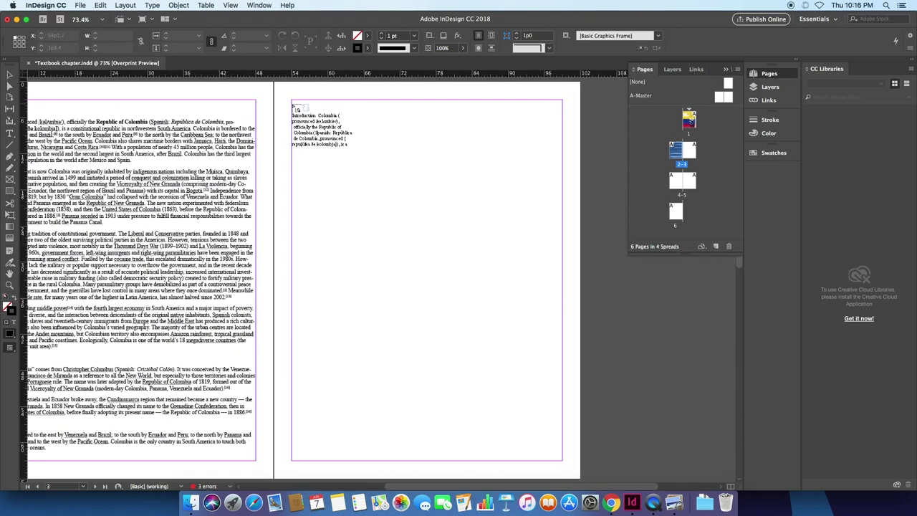
pyautogui.moveTo(329, 131); pyautogui.dragTo(563, 455)
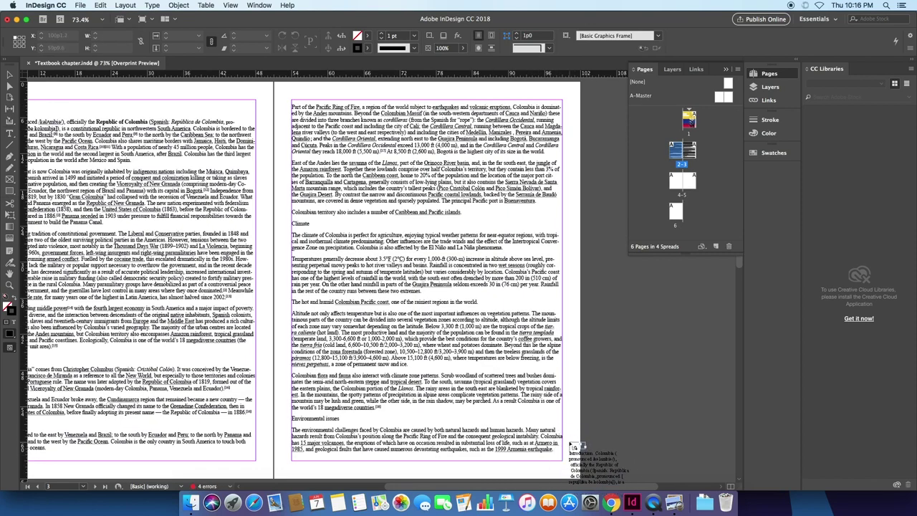
# Step: Autoflow the remaining loaded text from the upper-left margin corner of page 4, generating the linked frames and extra pages it needs
pyautogui.scroll(-2, 542, 428)
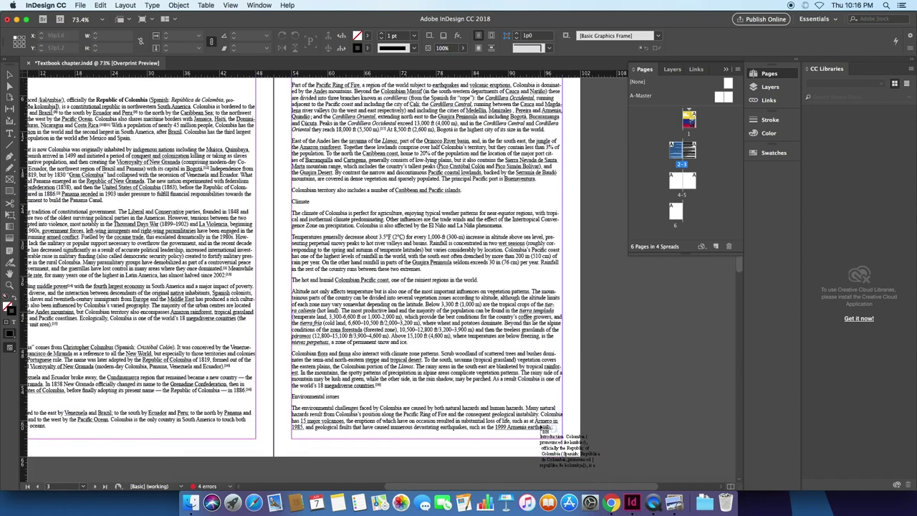
pyautogui.scroll(-10, 542, 428)
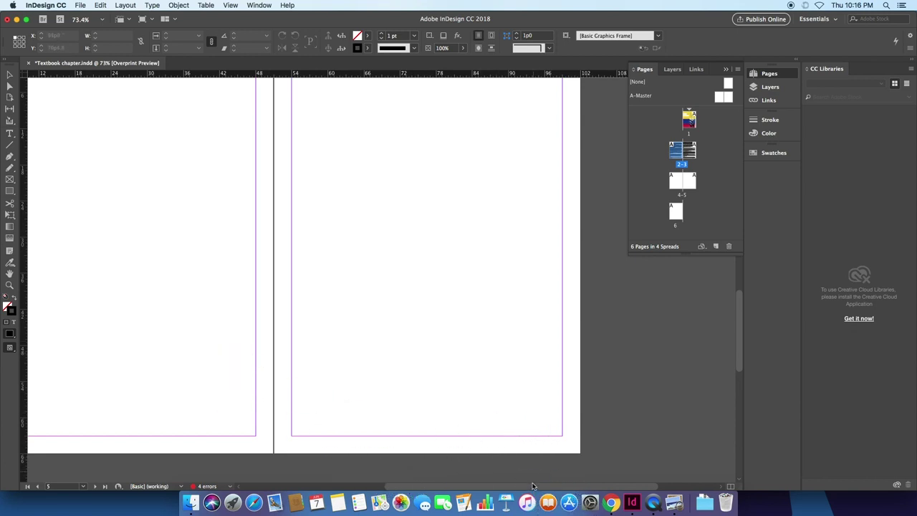
pyautogui.moveTo(534, 486); pyautogui.dragTo(466, 486)
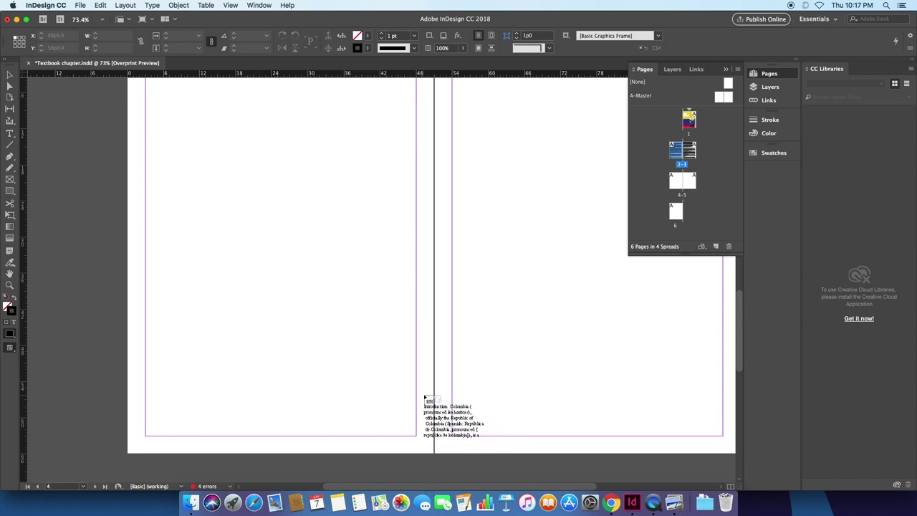
pyautogui.scroll(2, 379, 336)
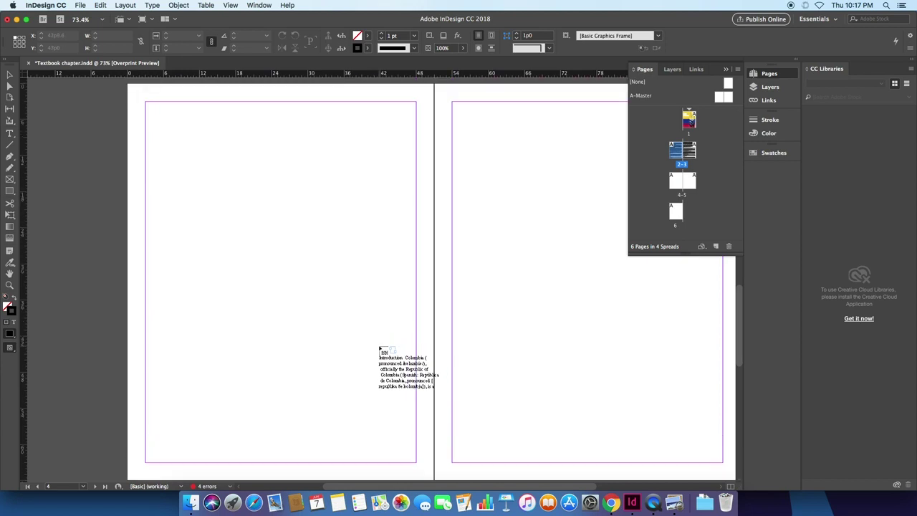
pyautogui.scroll(-1, 380, 350)
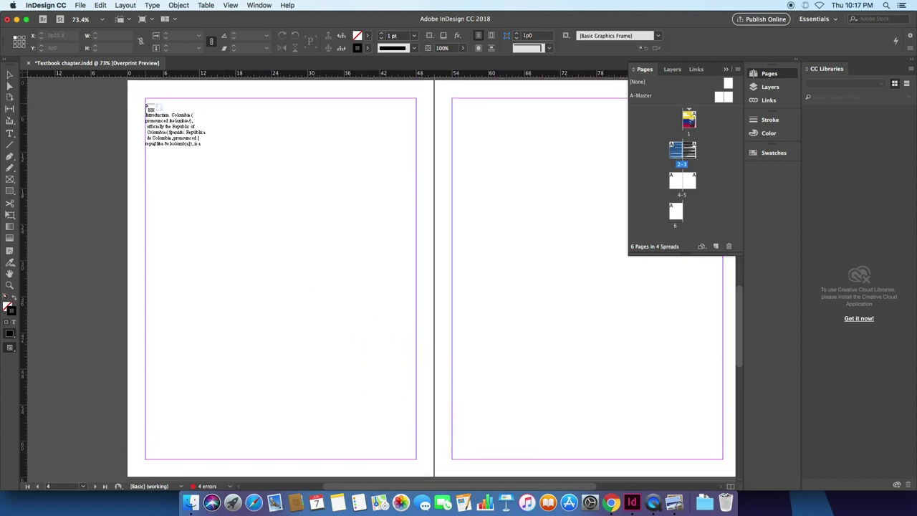
pyautogui.keyDown('shift'); pyautogui.click(146, 106); pyautogui.keyUp('shift')
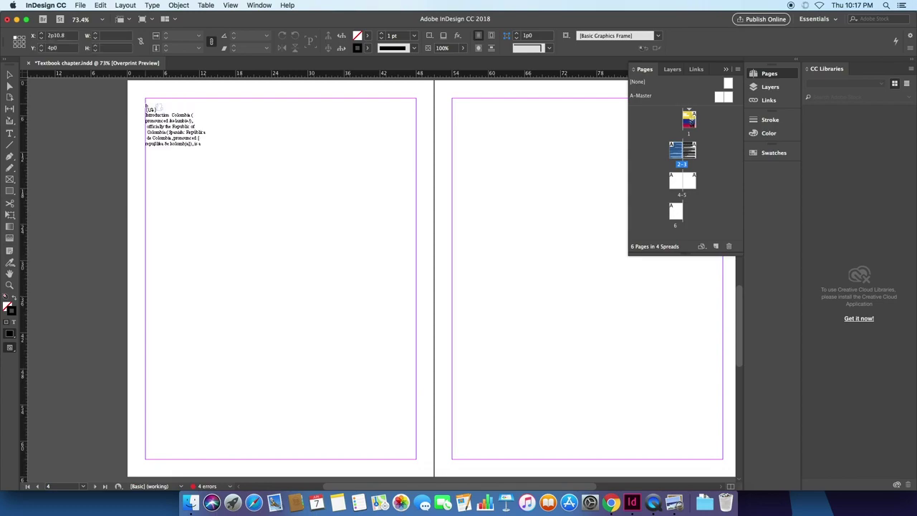
# Step: Review the autoflowed pages through to the end of the text on page 13
pyautogui.scroll(-15, 302, 272)
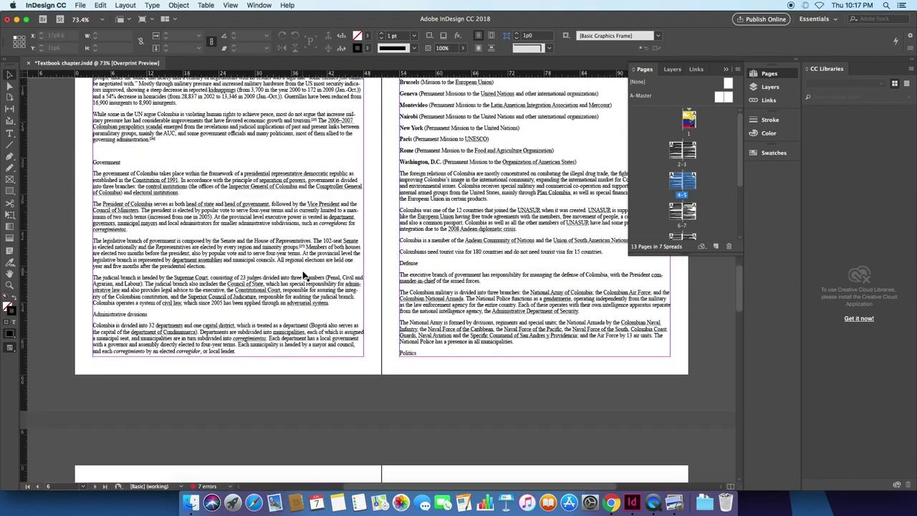
pyautogui.scroll(10, 308, 279)
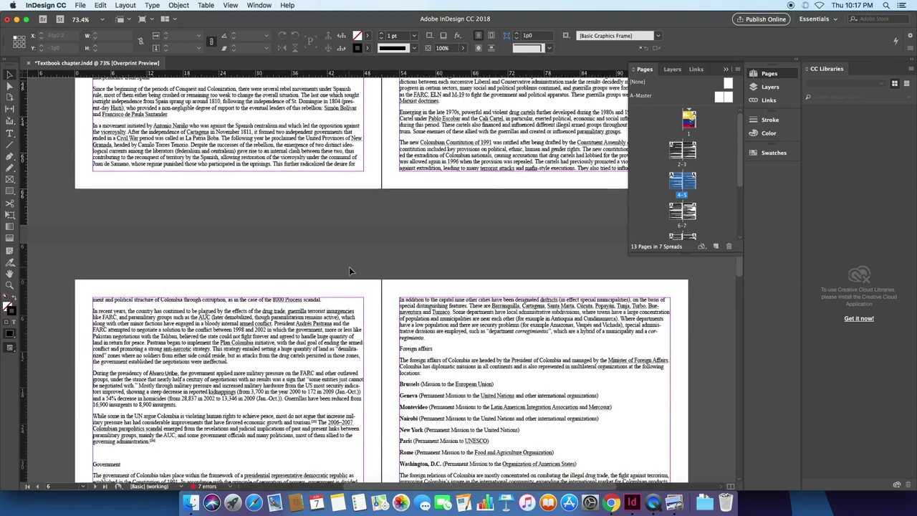
pyautogui.scroll(-10, 349, 266)
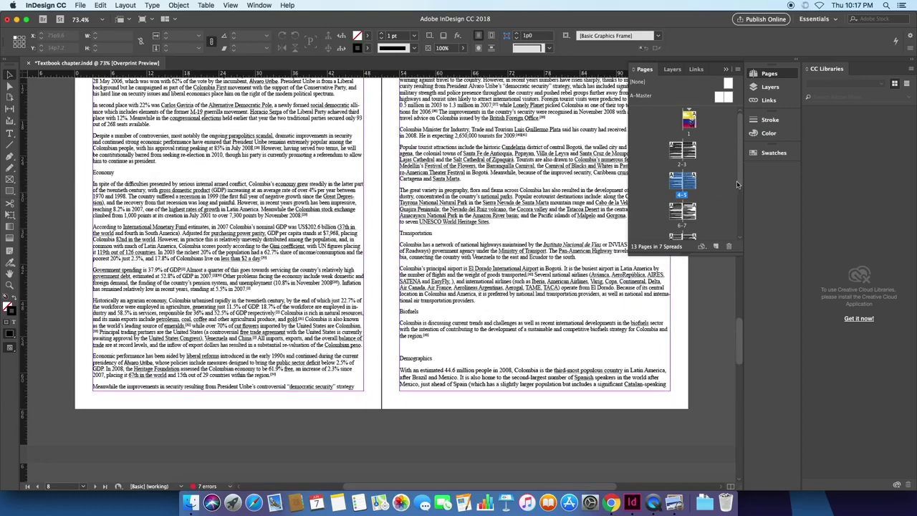
pyautogui.scroll(-5, 740, 181)
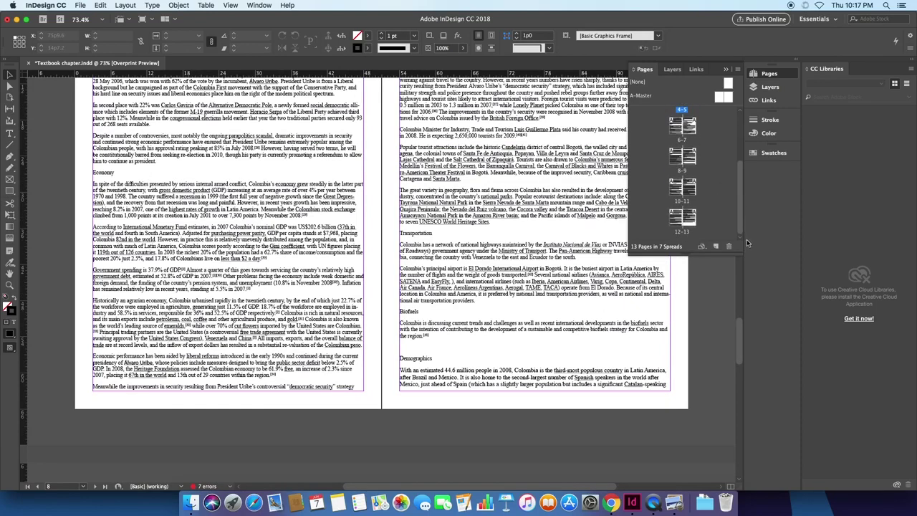
pyautogui.doubleClick(688, 223)
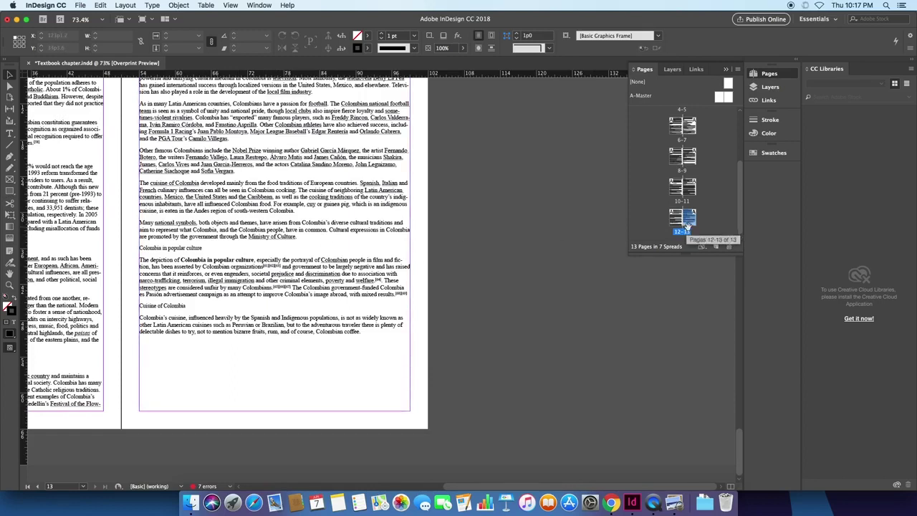
pyautogui.moveTo(739, 201); pyautogui.dragTo(740, 151)
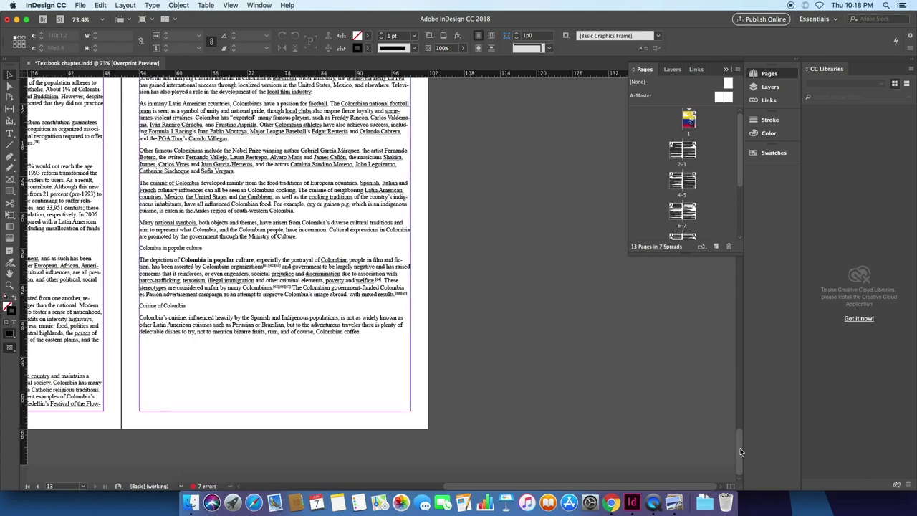
# Step: Select the entire story from the text frame on page 12 and check the selection back through the linked pages
pyautogui.hscroll(-5, 465, 458)
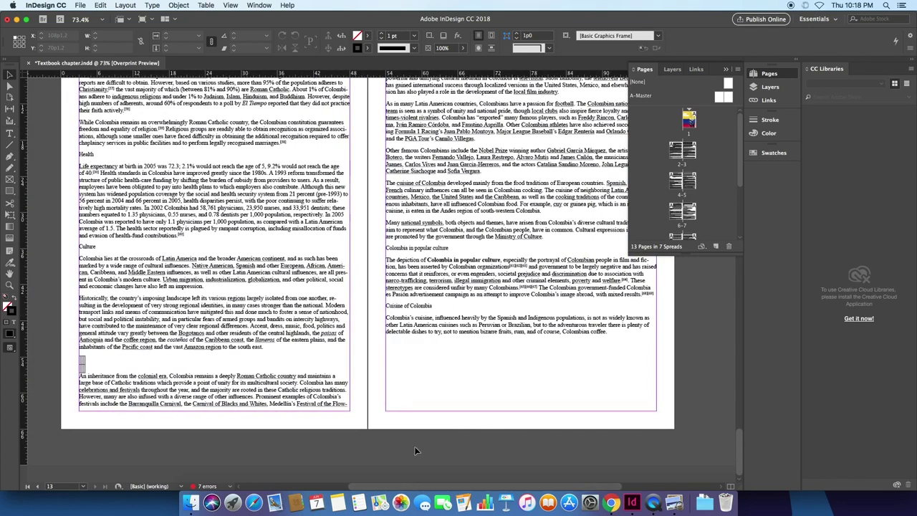
pyautogui.click(354, 295)
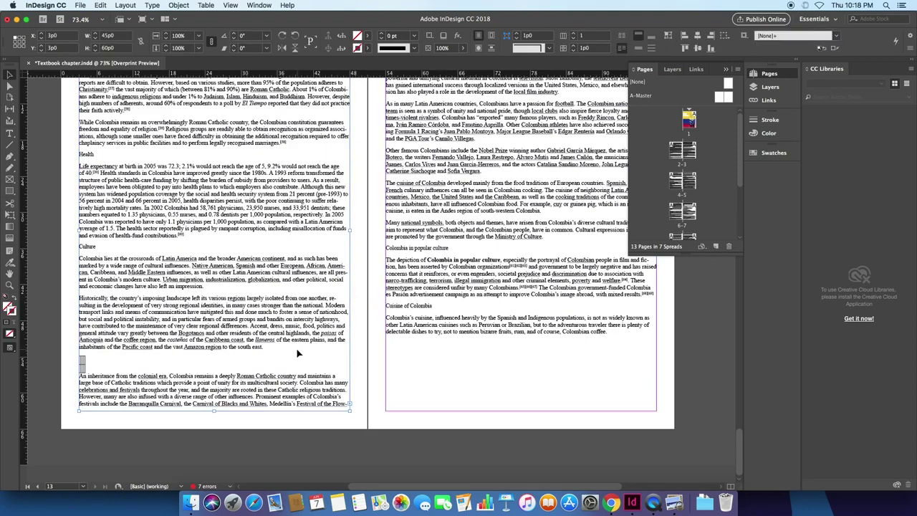
pyautogui.doubleClick(260, 331)
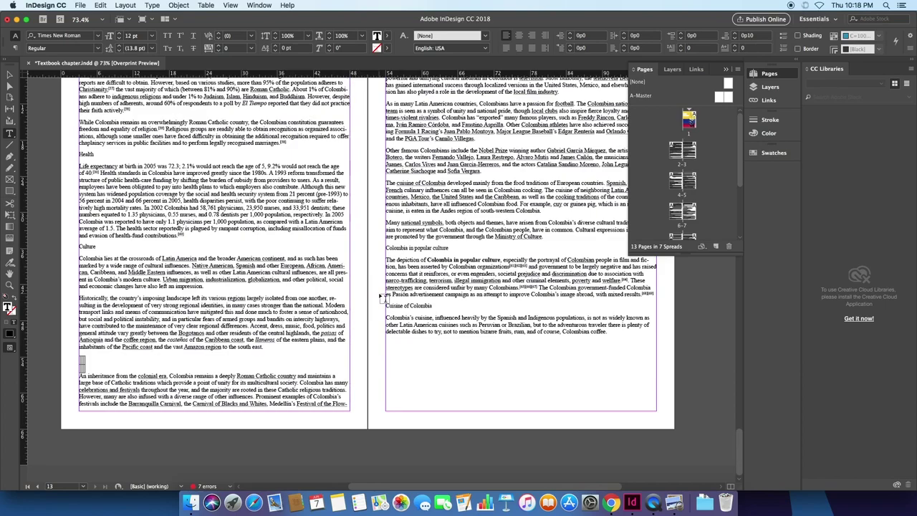
pyautogui.press('super+a')
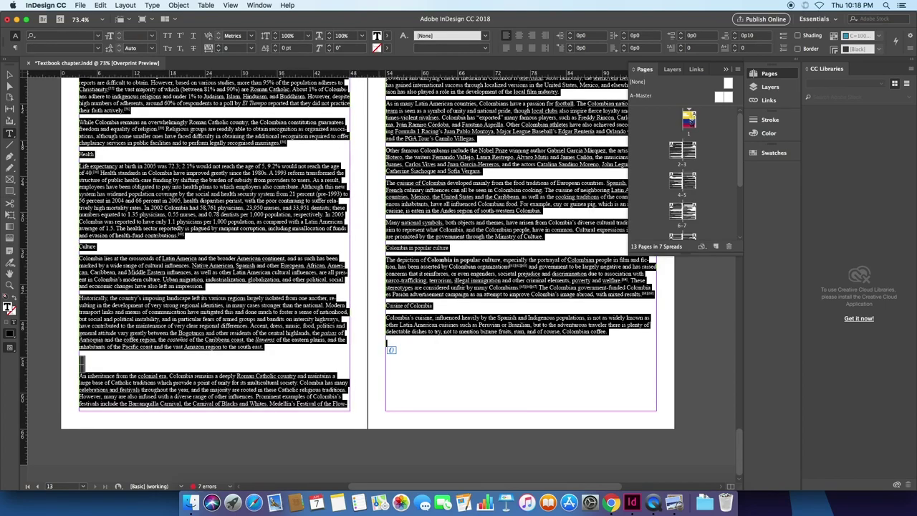
pyautogui.scroll(15, 444, 347)
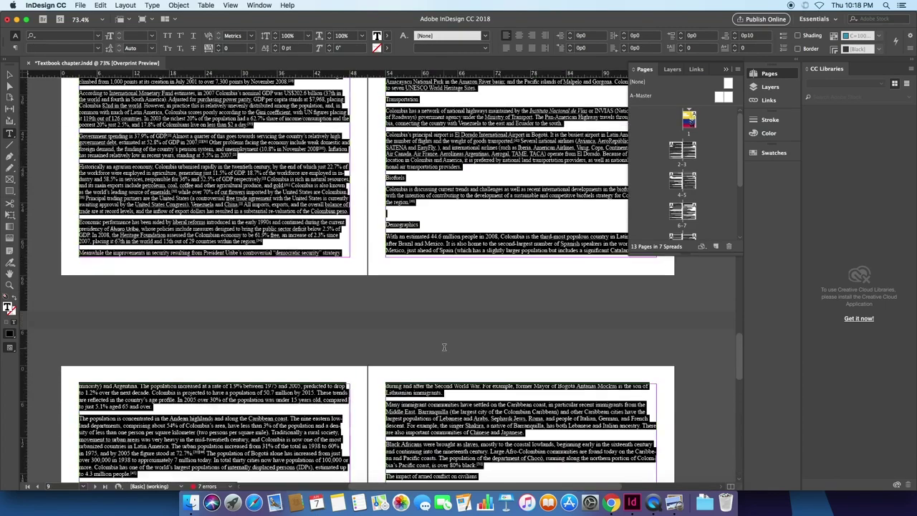
pyautogui.scroll(8, 443, 346)
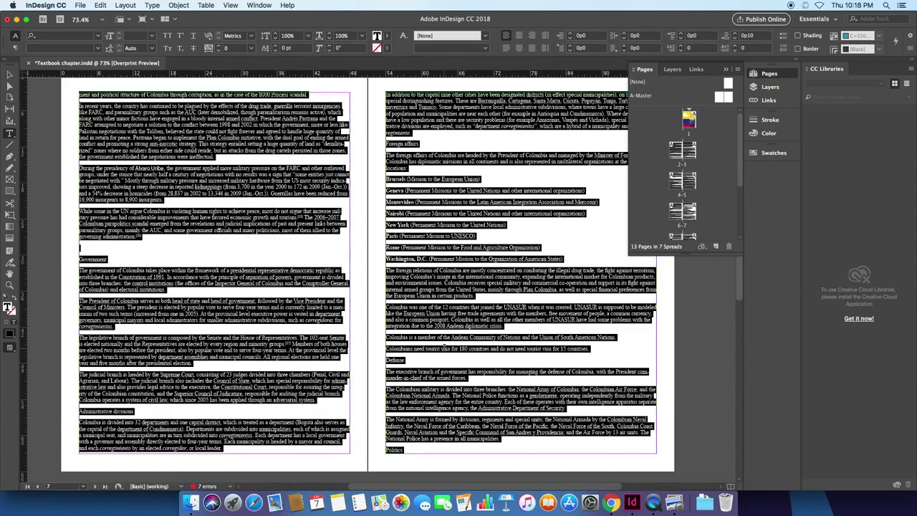
pyautogui.scroll(10, 444, 347)
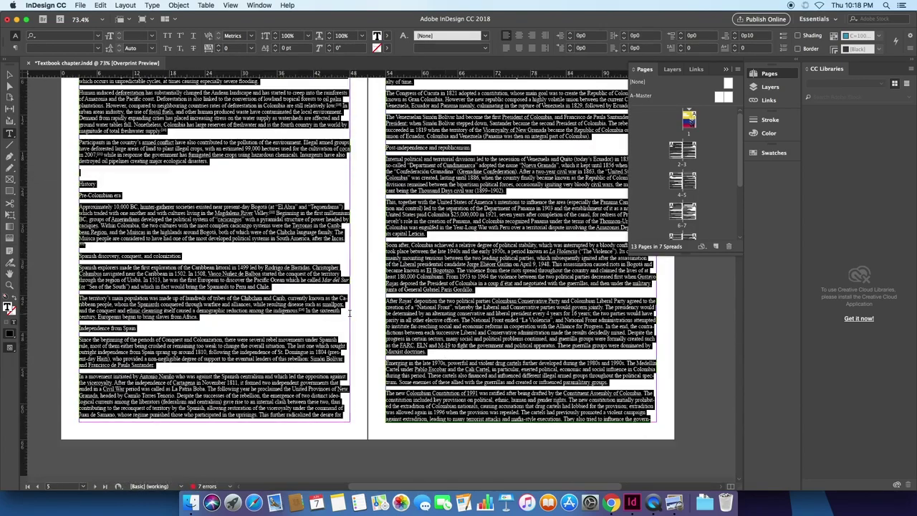
# Step: Delete the text frame on page 4 to see how the linked text reflows, and undo the deletion
pyautogui.click(11, 74)
pyautogui.scroll(2, 146, 190)
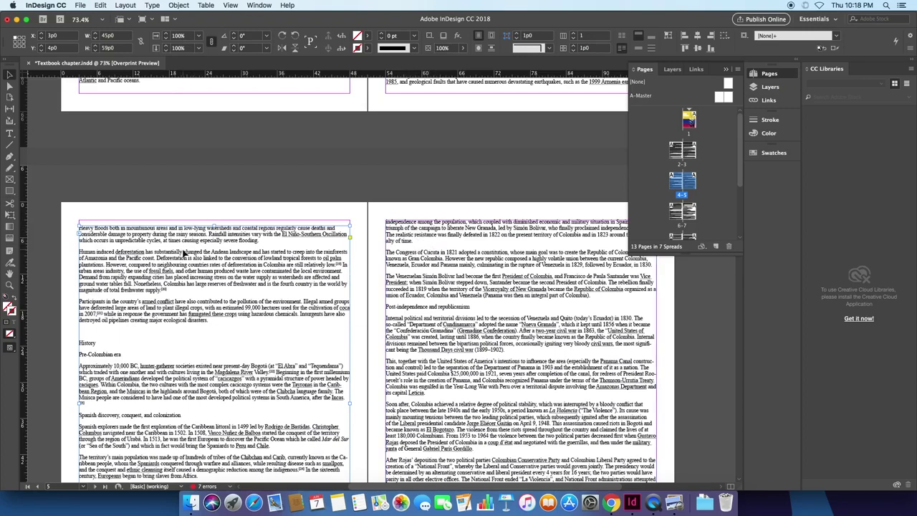
pyautogui.press('Delete')
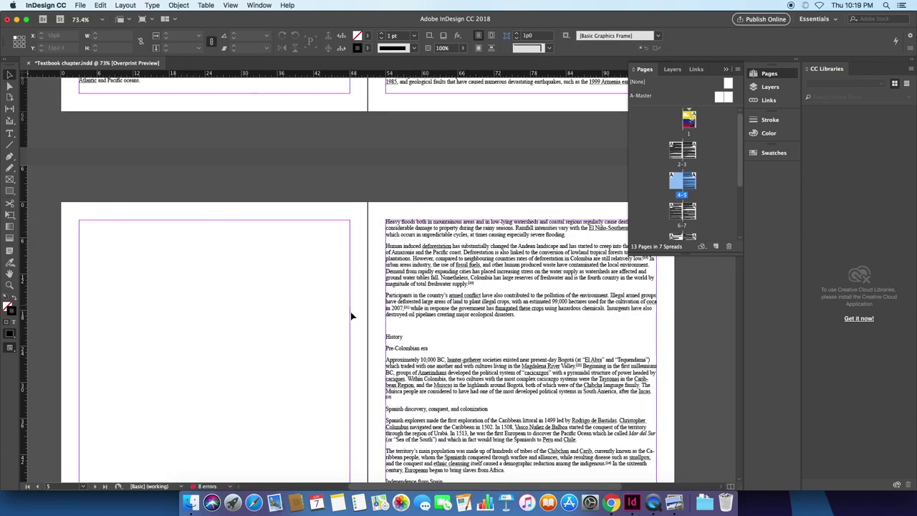
pyautogui.scroll(3, 352, 316)
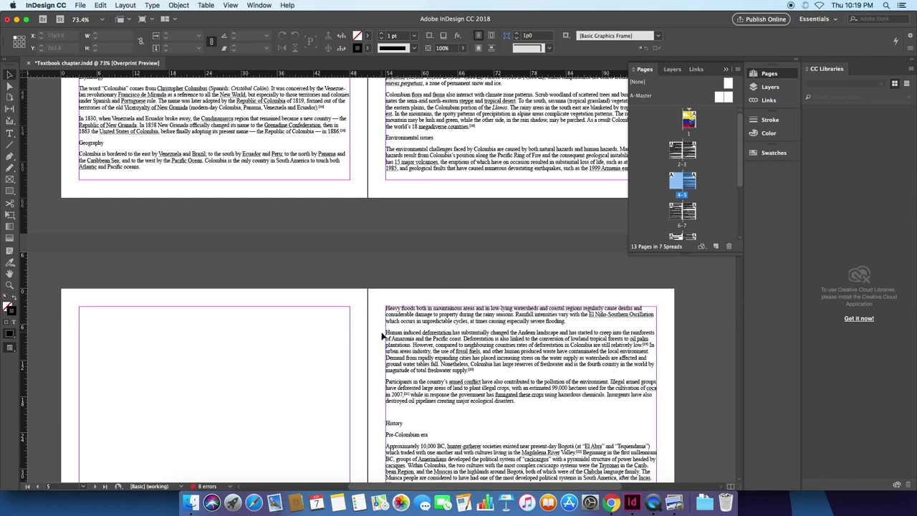
pyautogui.click(352, 340)
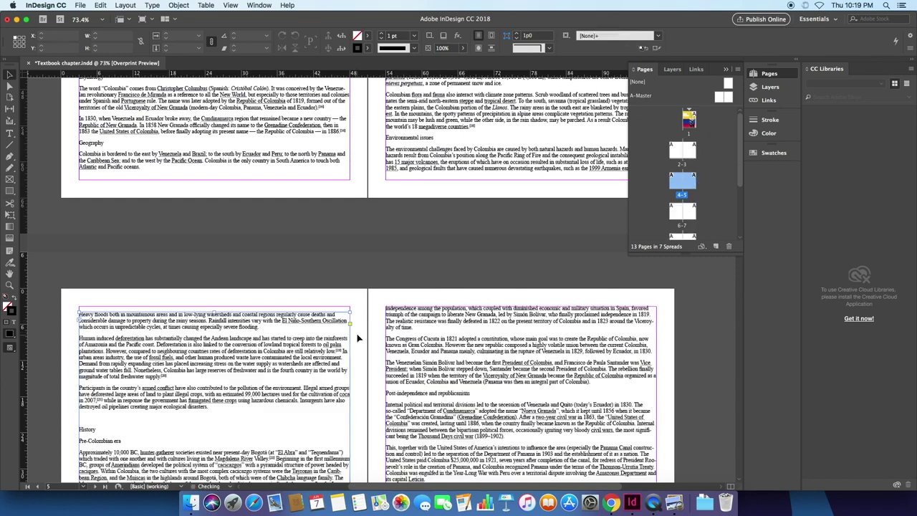
# Step: Select all the text in the linked story and set its frames to 2 columns
pyautogui.scroll(-10, 307, 352)
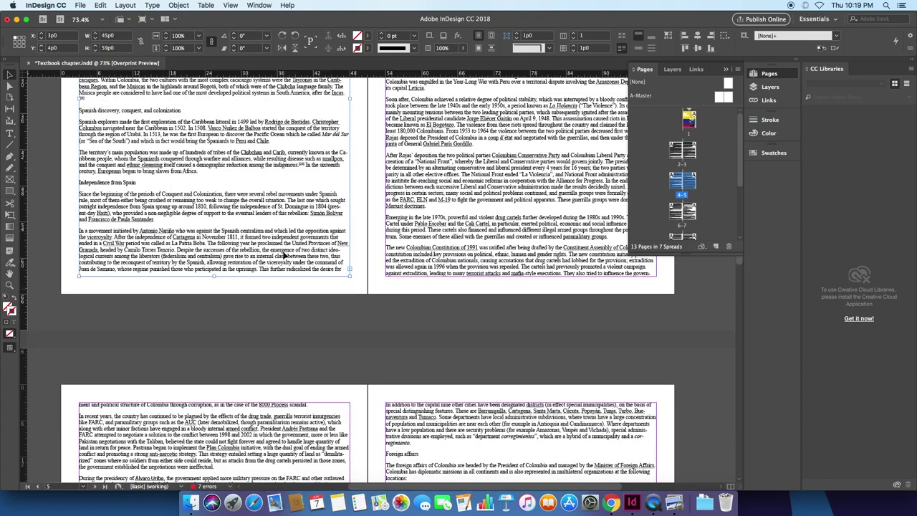
pyautogui.doubleClick(277, 232)
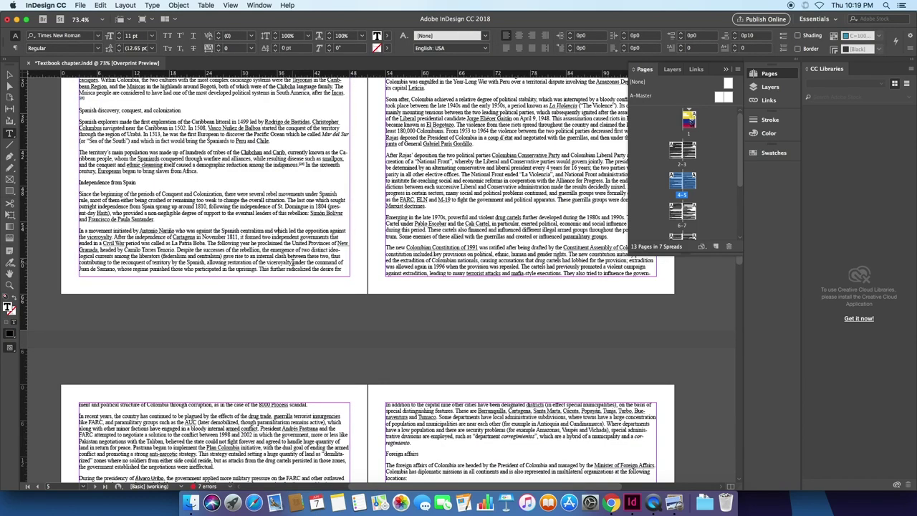
pyautogui.press('super+a')
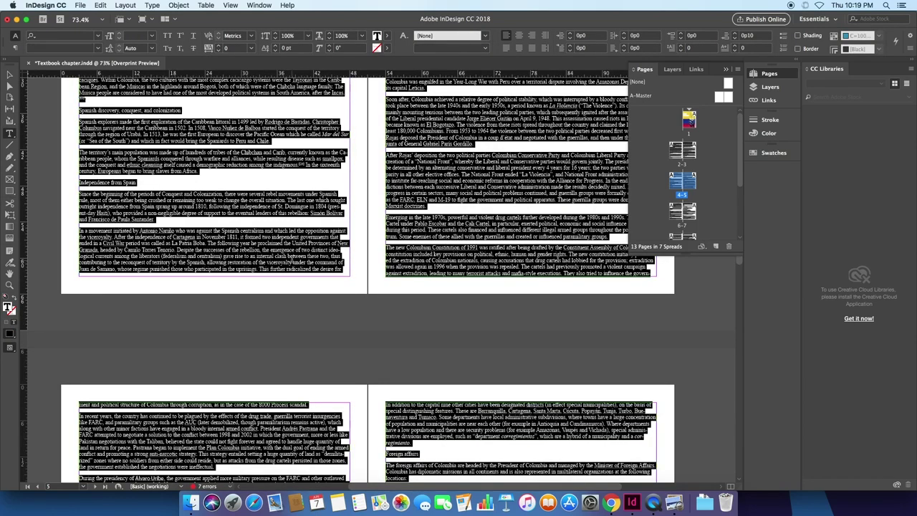
pyautogui.click(15, 48)
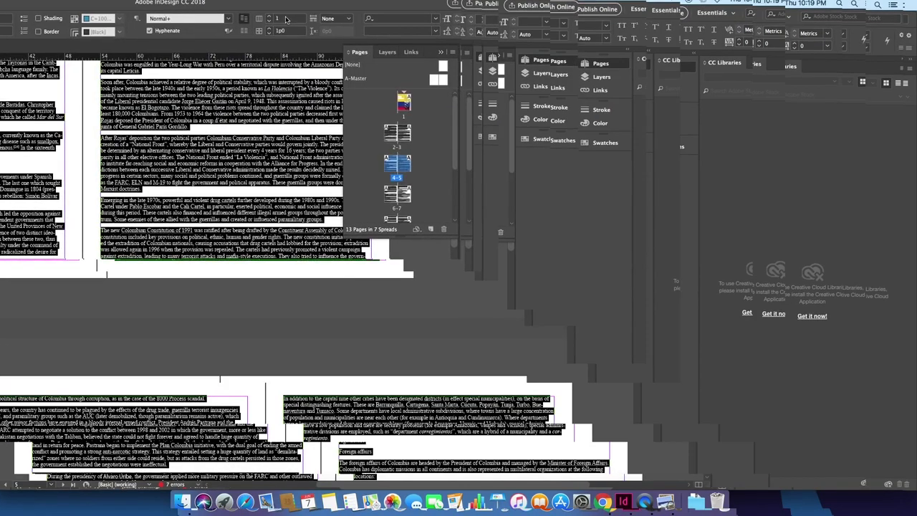
pyautogui.click(269, 18)
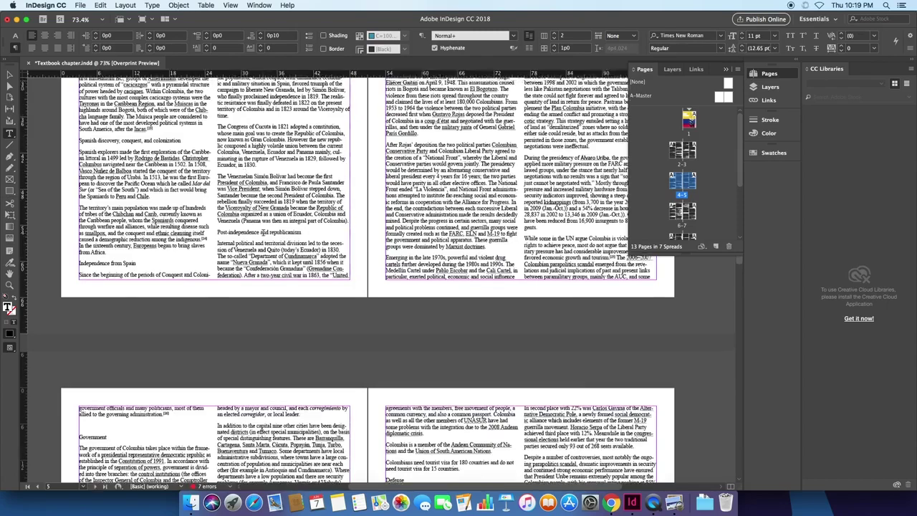
# Step: Review the two-column pages, and switch to Preview to compare them with the page layouts in Example Textbook.pdf
pyautogui.press('super+shift+Page_Up')
pyautogui.scroll(-15, 263, 232)
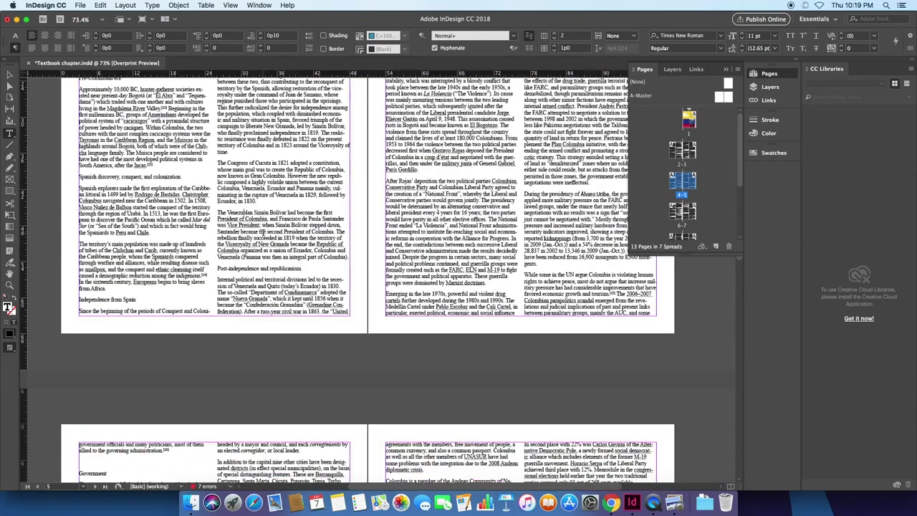
pyautogui.scroll(-5, 263, 232)
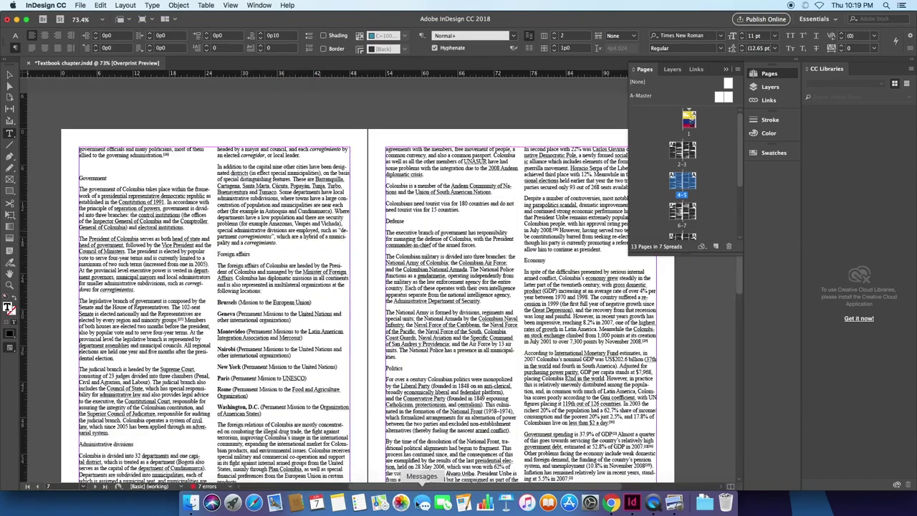
pyautogui.click(652, 504)
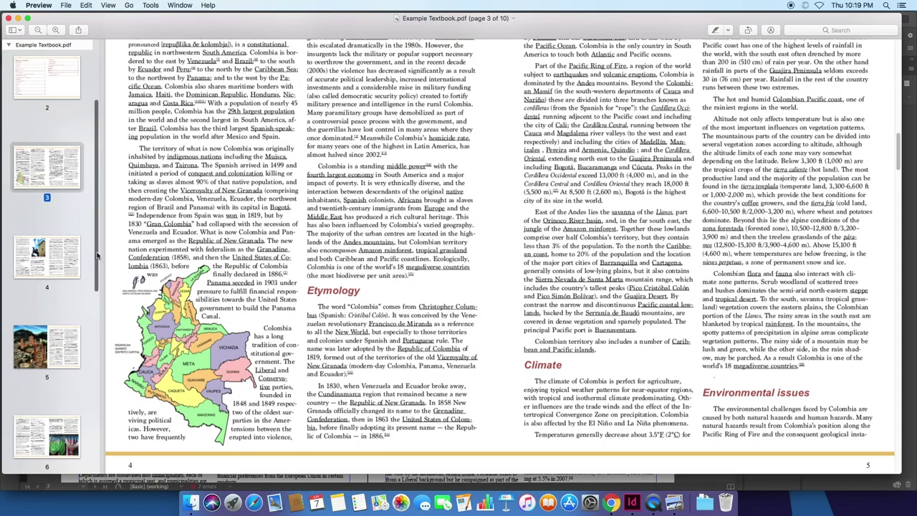
pyautogui.moveTo(96, 255); pyautogui.dragTo(109, 419)
pyautogui.scroll(2, 94, 220)
pyautogui.scroll(6, 65, 323)
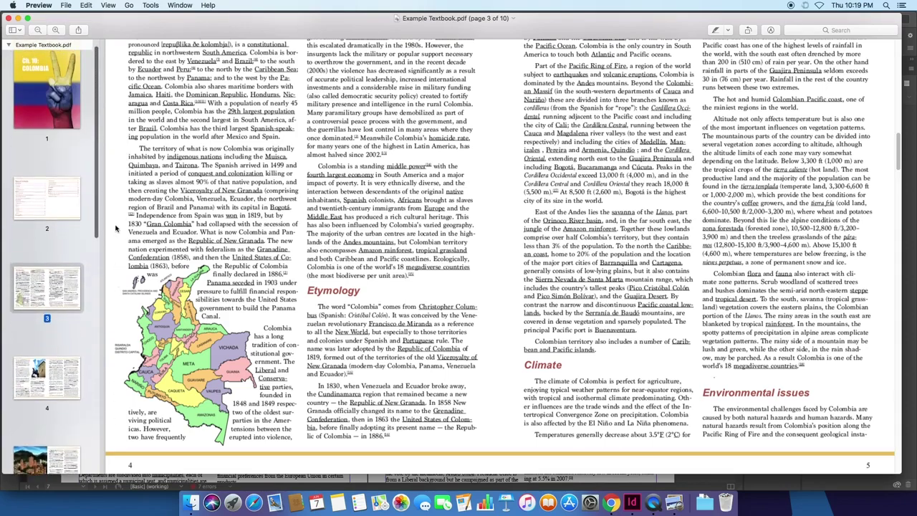
# Step: Switch back to InDesign and view the commands available for the A-Master spread
pyautogui.click(631, 502)
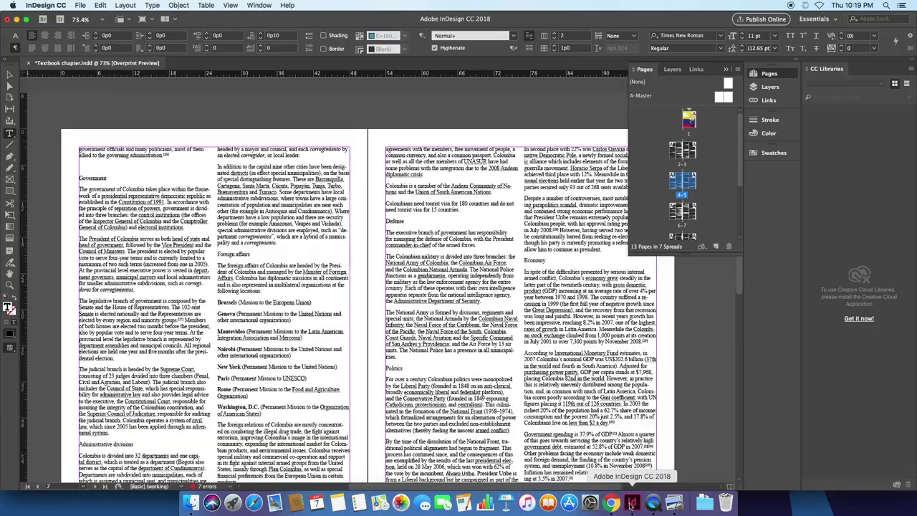
pyautogui.rightClick(660, 98)
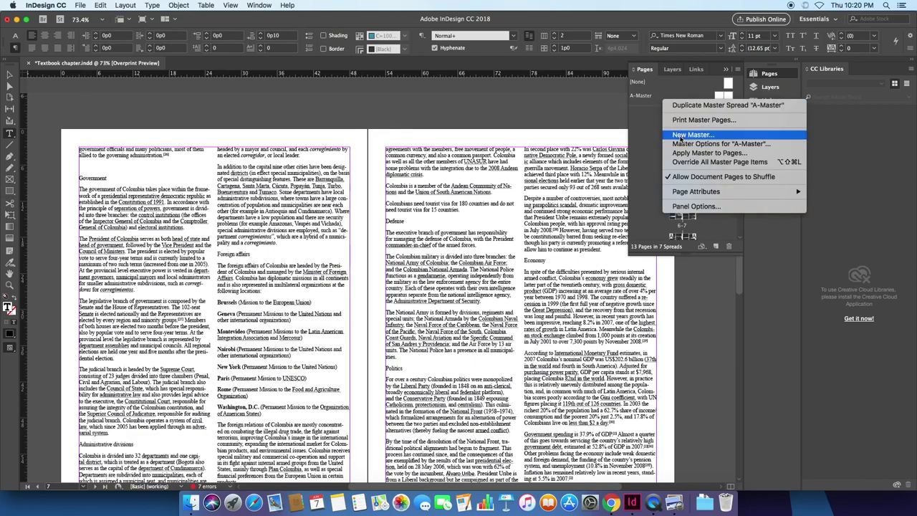
pyautogui.click(656, 100)
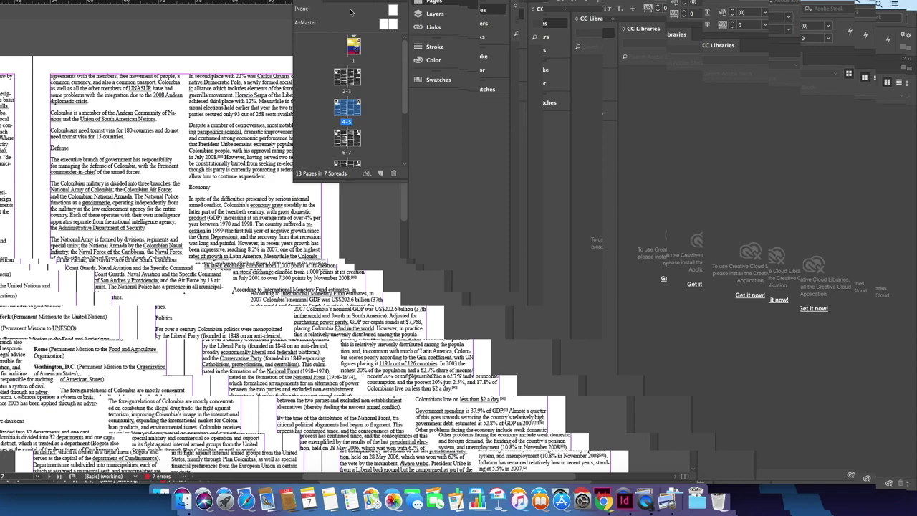
# Step: Open the A-Master spread for editing and look over both of its blank pages
pyautogui.moveTo(391, 10); pyautogui.dragTo(358, 52)
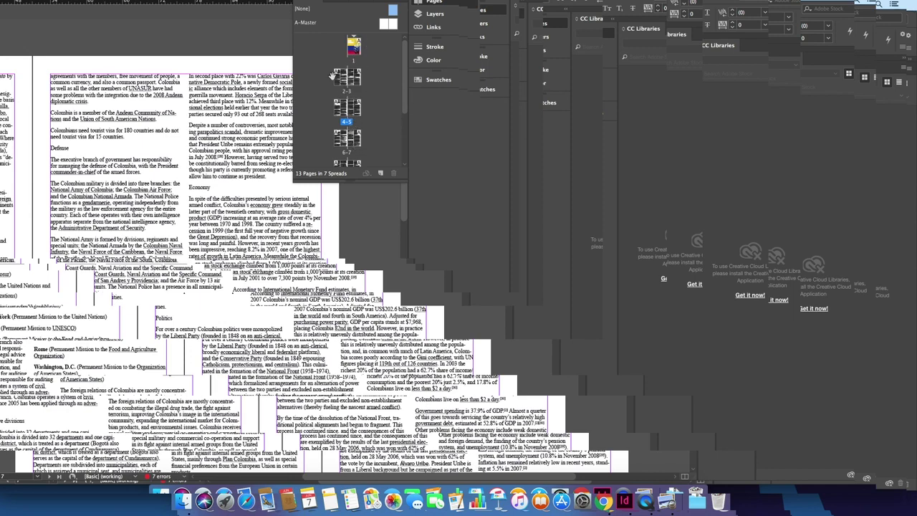
pyautogui.click(384, 26)
pyautogui.doubleClick(392, 26)
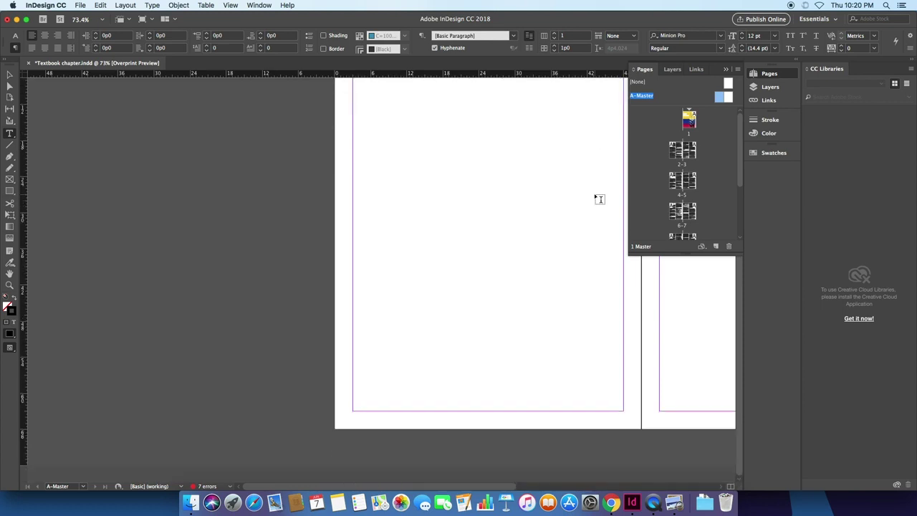
pyautogui.scroll(3, 598, 198)
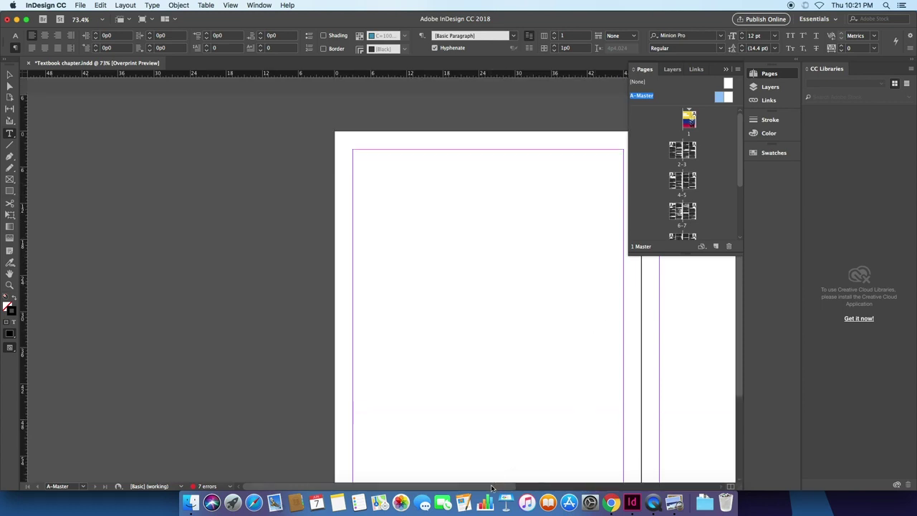
pyautogui.moveTo(503, 486); pyautogui.dragTo(596, 489)
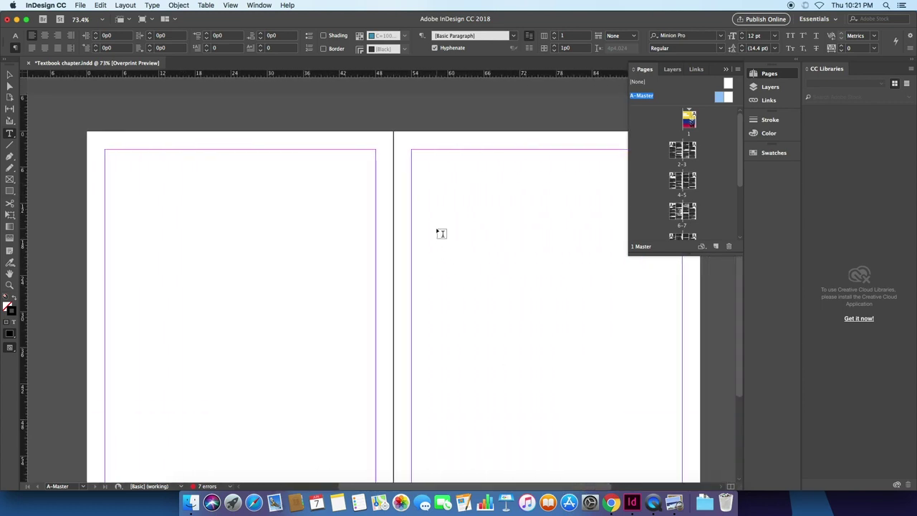
pyautogui.scroll(-3, 440, 232)
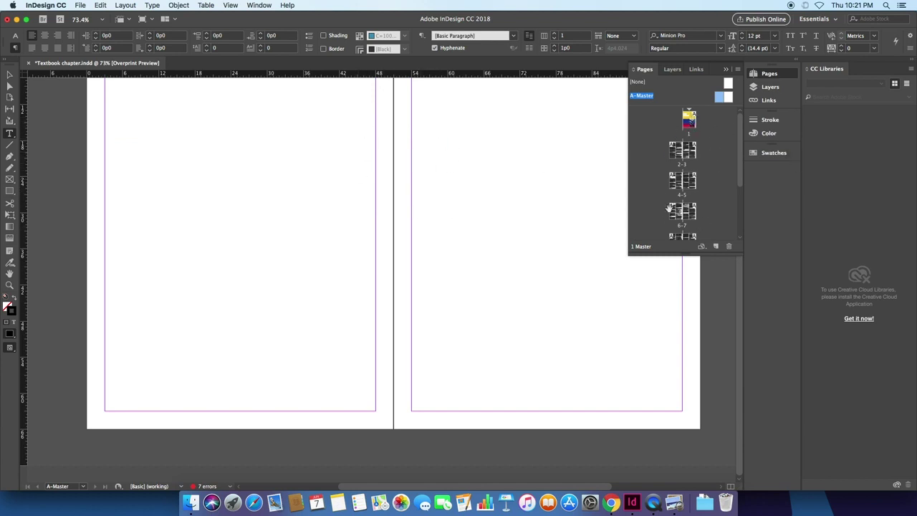
pyautogui.scroll(2, 416, 248)
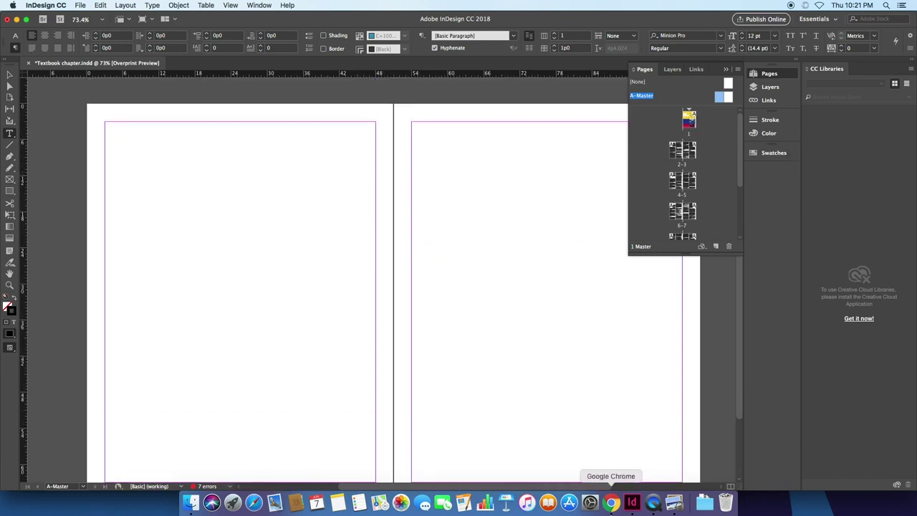
# Step: Switch to Preview to examine the headers, footers and rules on page 2 of Example Textbook.pdf, and return to InDesign
pyautogui.click(673, 507)
pyautogui.click(41, 95)
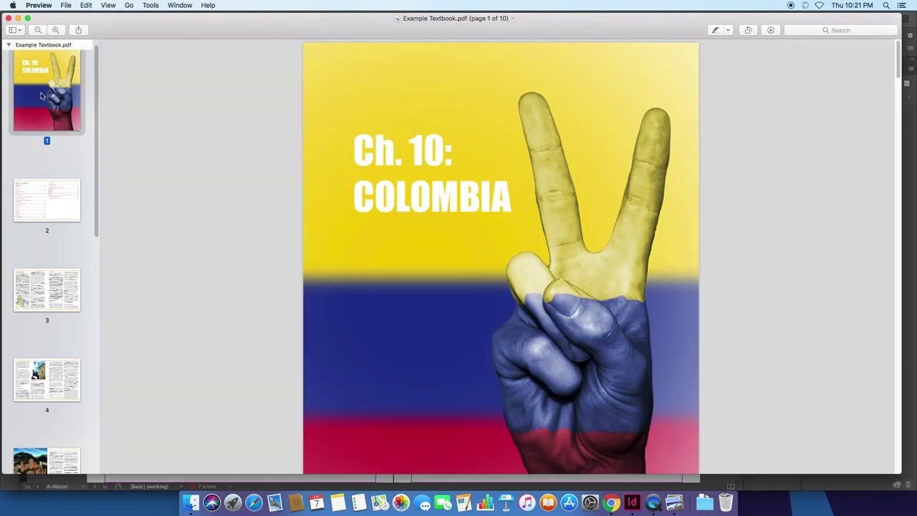
pyautogui.click(50, 193)
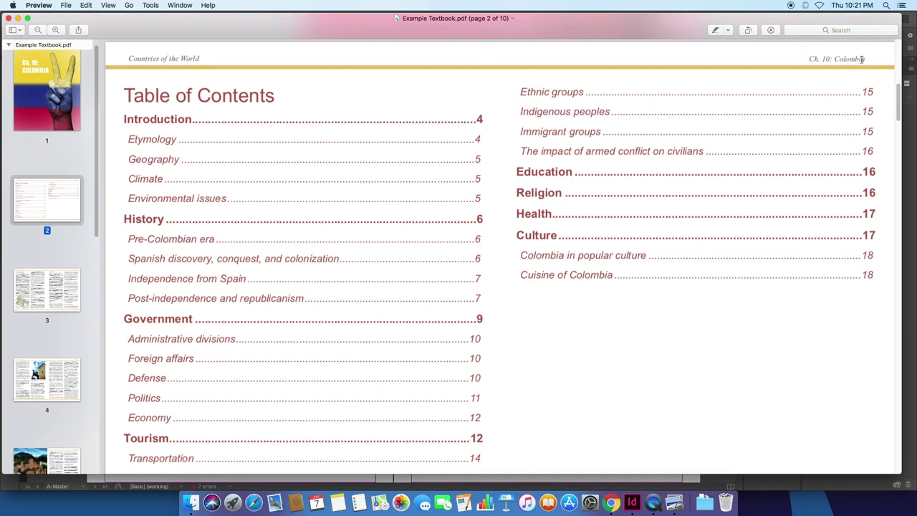
pyautogui.scroll(-2, 261, 140)
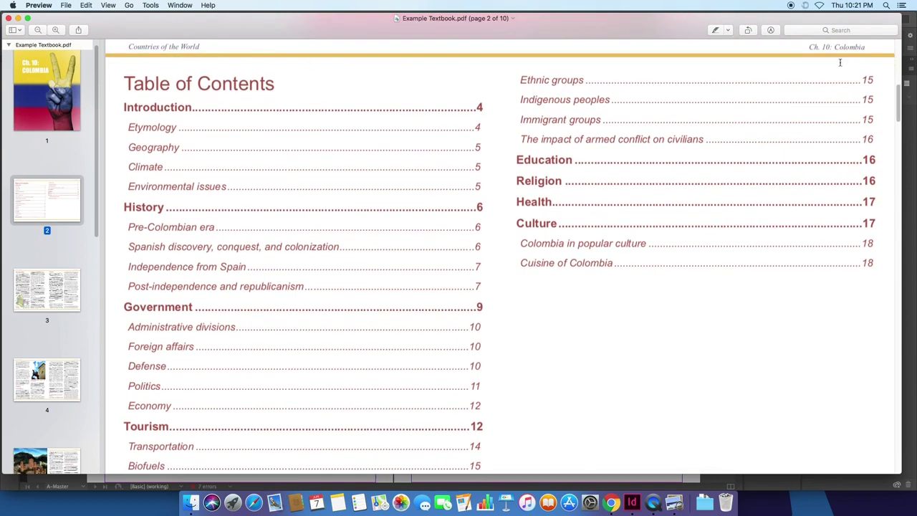
pyautogui.scroll(-5, 494, 251)
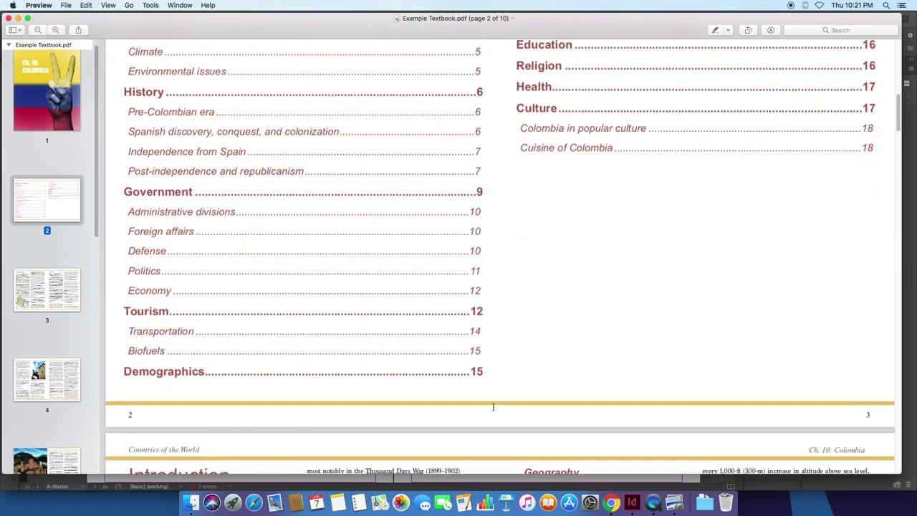
pyautogui.scroll(-6, 492, 407)
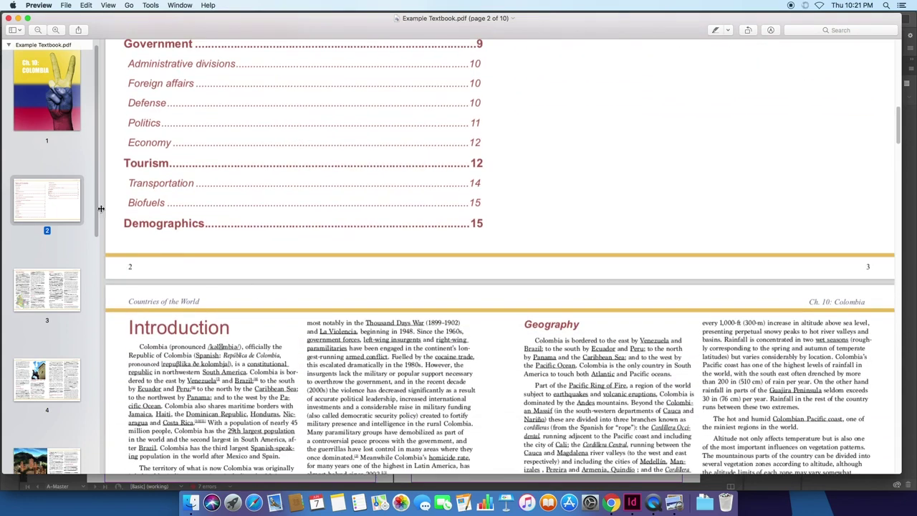
pyautogui.click(18, 18)
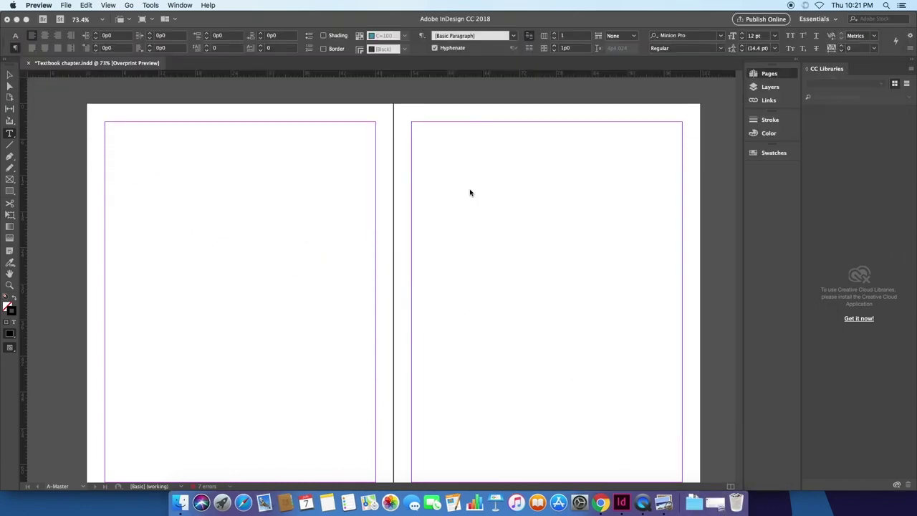
# Step: Create a text frame about 10p1 wide and 2p0 high above the left master page's margin, containing "Countries of the World"
pyautogui.click(108, 113)
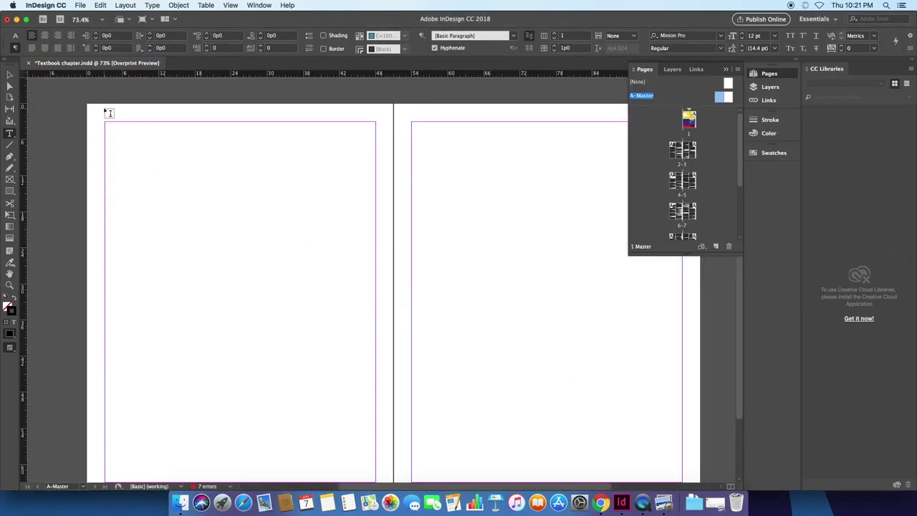
pyautogui.moveTo(106, 112); pyautogui.dragTo(164, 119)
pyautogui.write('Cou')
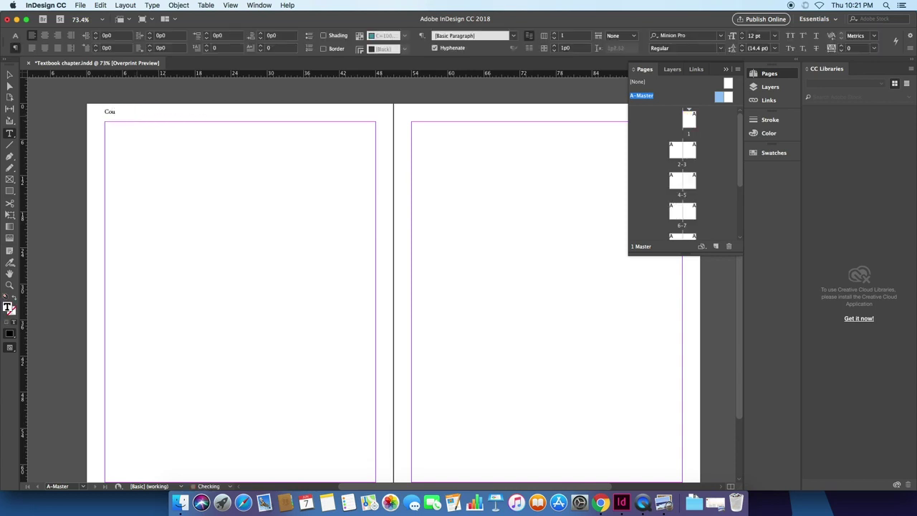
pyautogui.write('ntries of the W')
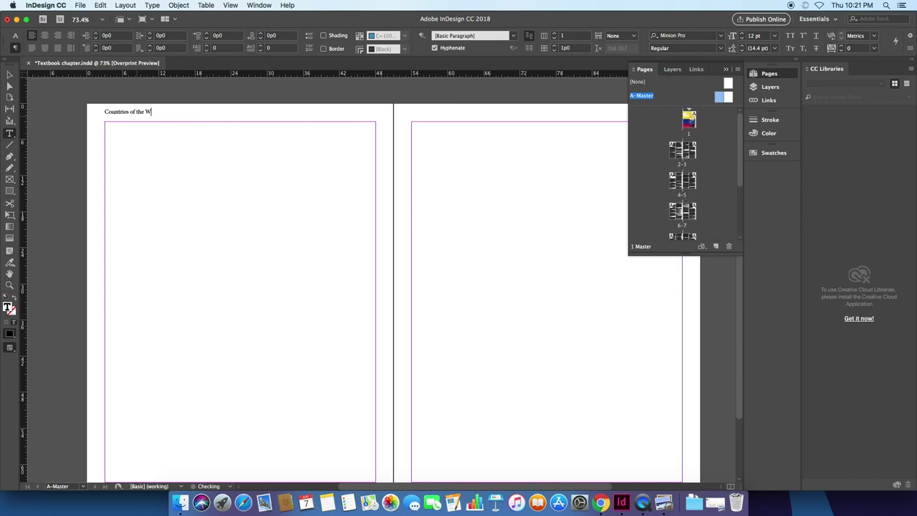
pyautogui.write('orld')
# Step: Set the "Countries of the World" header text to Times New Roman Italic
pyautogui.tripleClick(127, 113)
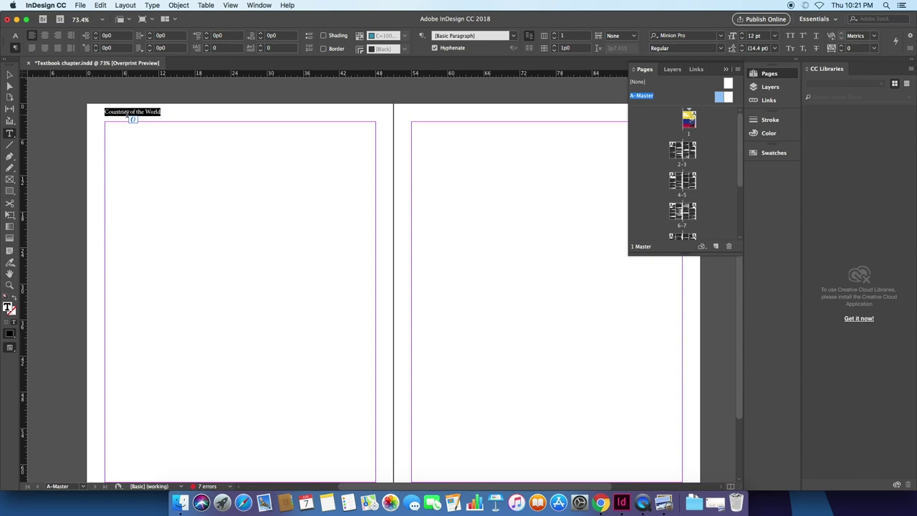
pyautogui.click(15, 36)
pyautogui.click(83, 38)
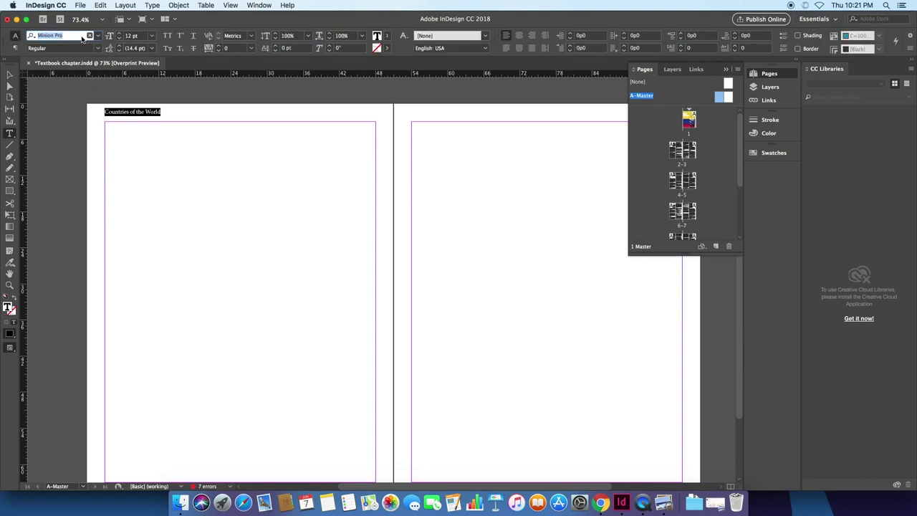
pyautogui.write('times new')
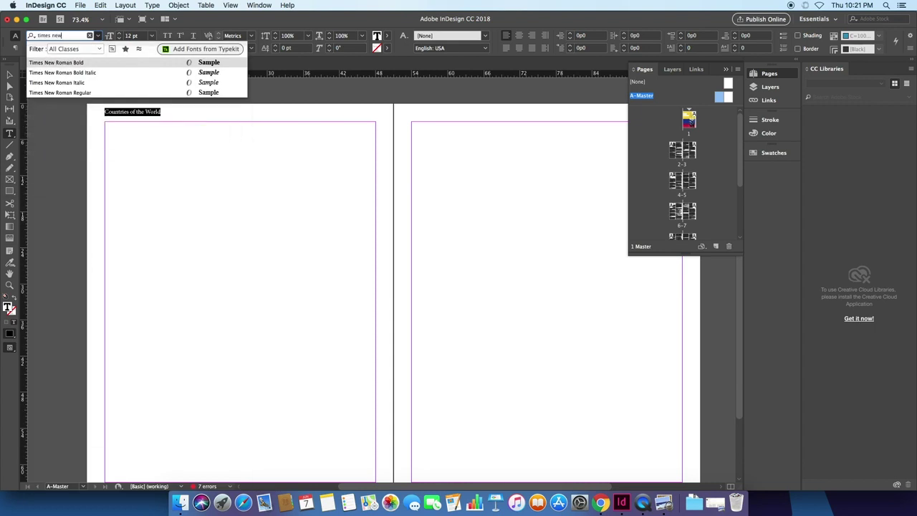
pyautogui.press('Down')
pyautogui.press('Down')
pyautogui.press('Down')
pyautogui.press('Return')
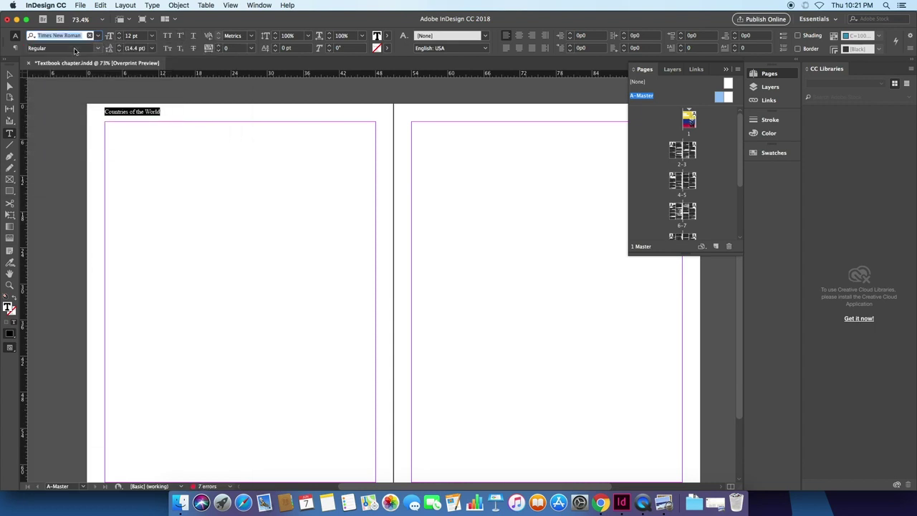
pyautogui.click(98, 48)
pyautogui.click(43, 69)
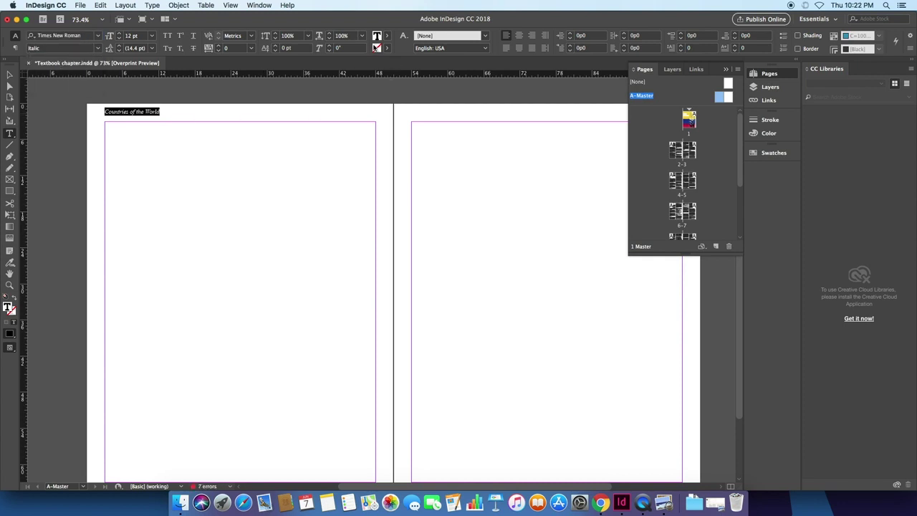
# Step: Change the header text's fill to a muted blue, RGB 129, 143, 180 (818fb4)
pyautogui.click(376, 37)
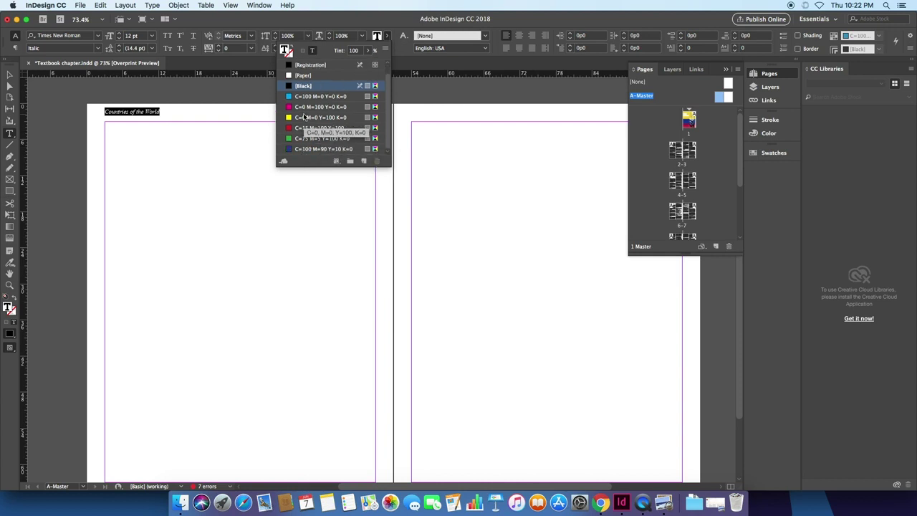
pyautogui.scroll(1, 315, 126)
pyautogui.scroll(-1, 318, 143)
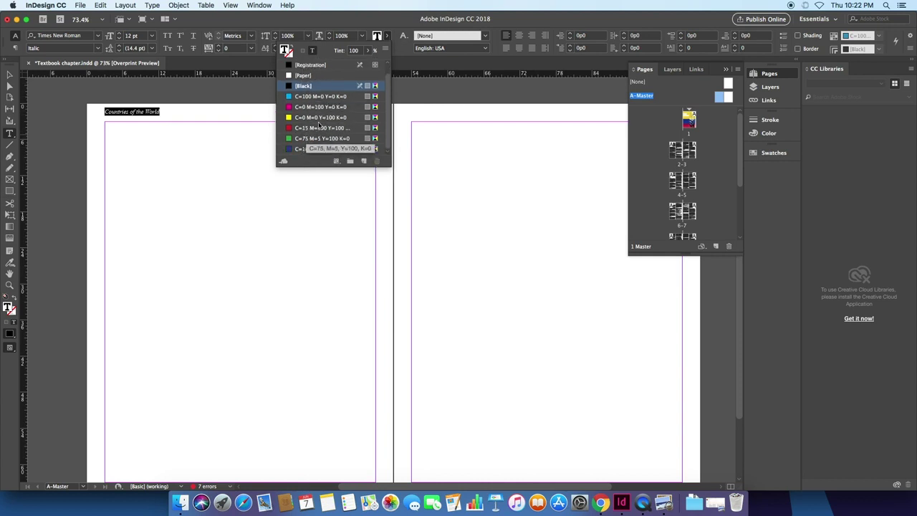
pyautogui.doubleClick(377, 38)
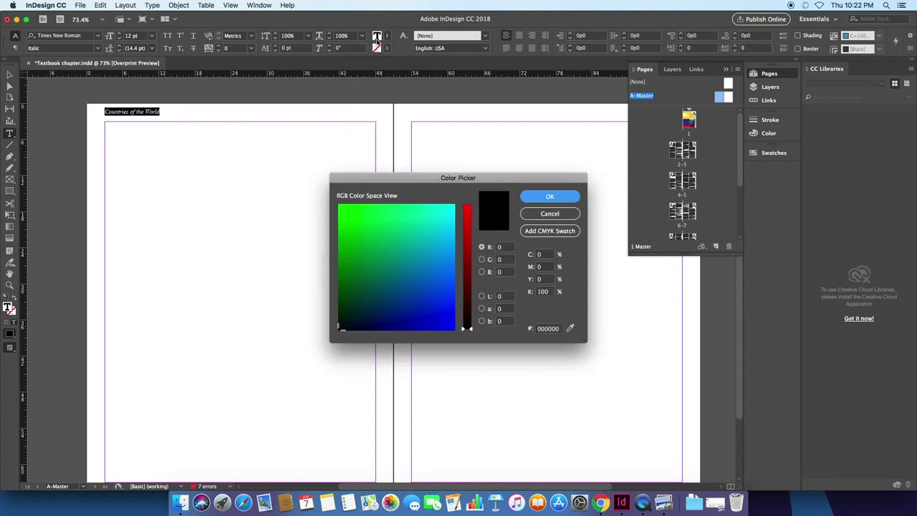
pyautogui.click(467, 299)
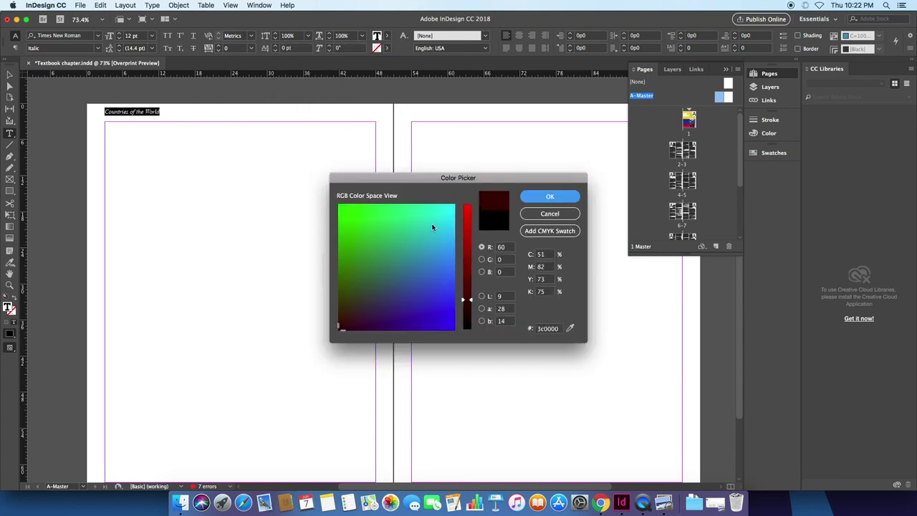
pyautogui.moveTo(434, 222)
pyautogui.mouseDown()
pyautogui.moveTo(411, 207)
pyautogui.moveTo(375, 217)
pyautogui.moveTo(355, 210)
pyautogui.moveTo(447, 221)
pyautogui.moveTo(372, 299)
pyautogui.moveTo(351, 292)
pyautogui.moveTo(417, 268)
pyautogui.moveTo(422, 285)
pyautogui.moveTo(441, 267)
pyautogui.moveTo(449, 280)
pyautogui.moveTo(467, 236)
pyautogui.moveTo(454, 237)
pyautogui.moveTo(455, 225)
pyautogui.moveTo(469, 278)
pyautogui.moveTo(469, 267)
pyautogui.mouseUp()
pyautogui.click(420, 259)
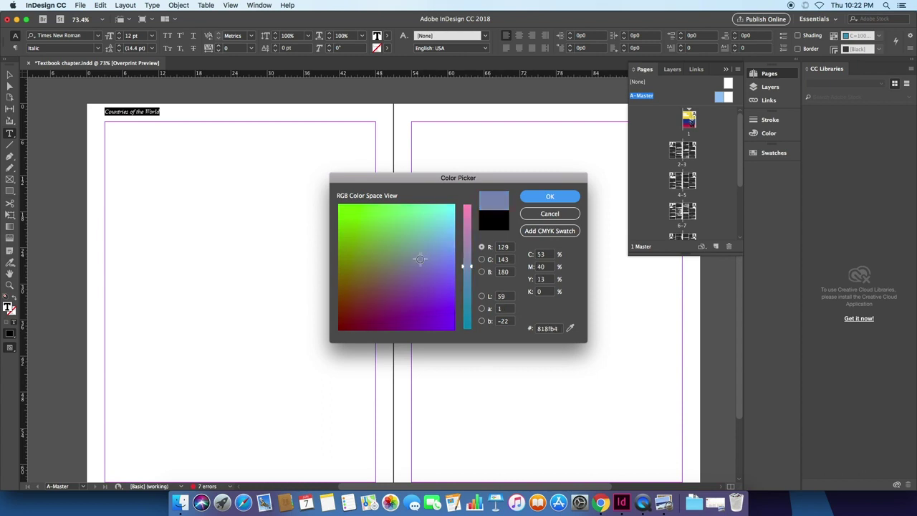
pyautogui.click(527, 198)
pyautogui.click(129, 112)
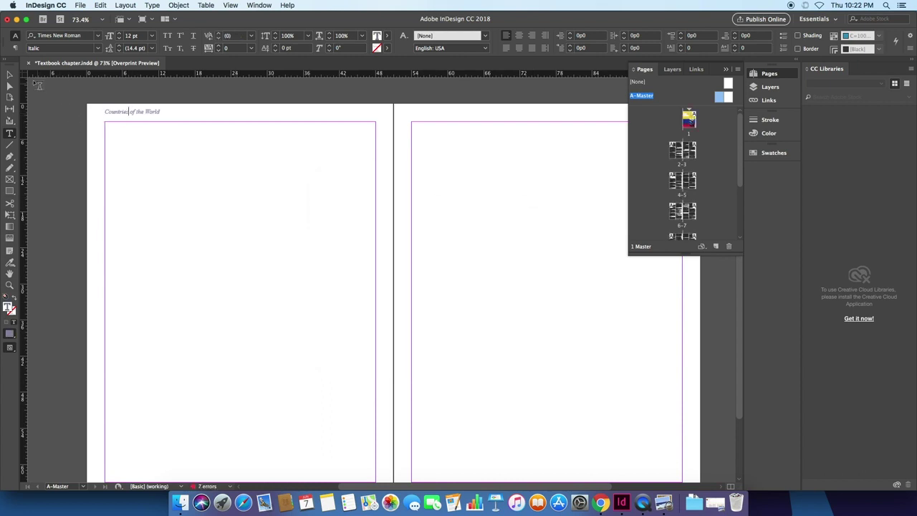
# Step: Move the header frame down to Y 2p0 so its text sits just above the left page's margin line
pyautogui.click(9, 74)
pyautogui.click(123, 115)
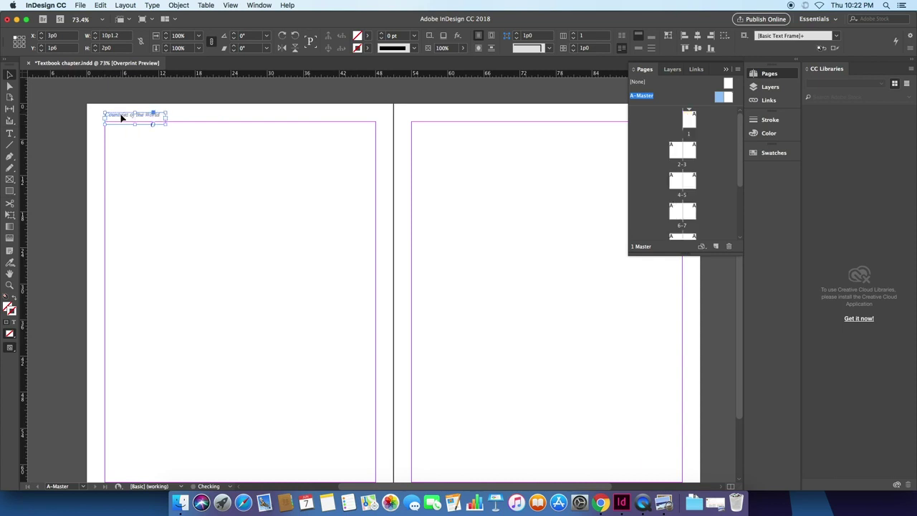
pyautogui.moveTo(121, 118); pyautogui.dragTo(122, 120)
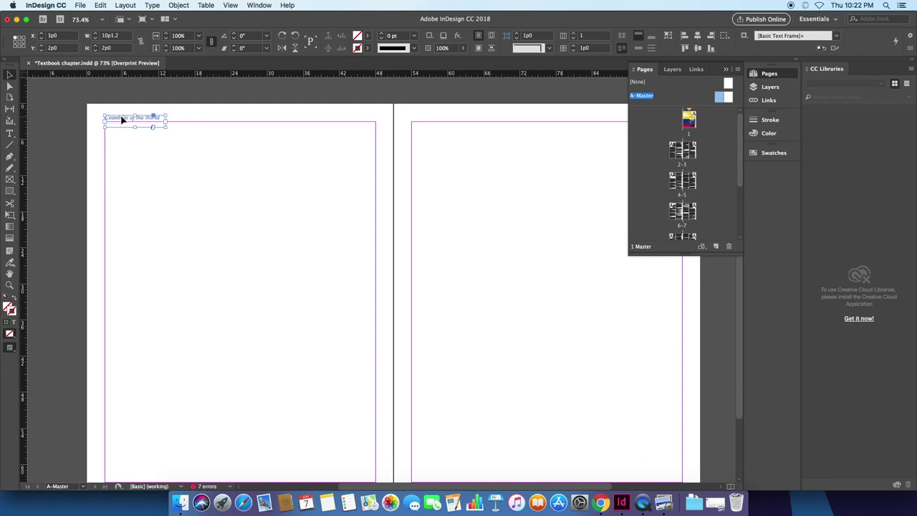
pyautogui.click(95, 117)
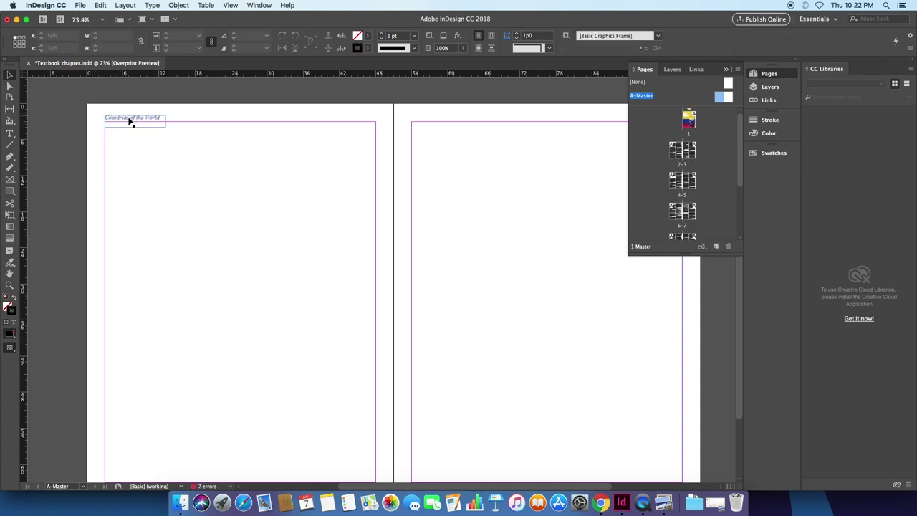
# Step: Duplicate the header frame onto the right master page at Y 2p0, aligned with the outer margin
pyautogui.moveTo(356, 488); pyautogui.dragTo(403, 488)
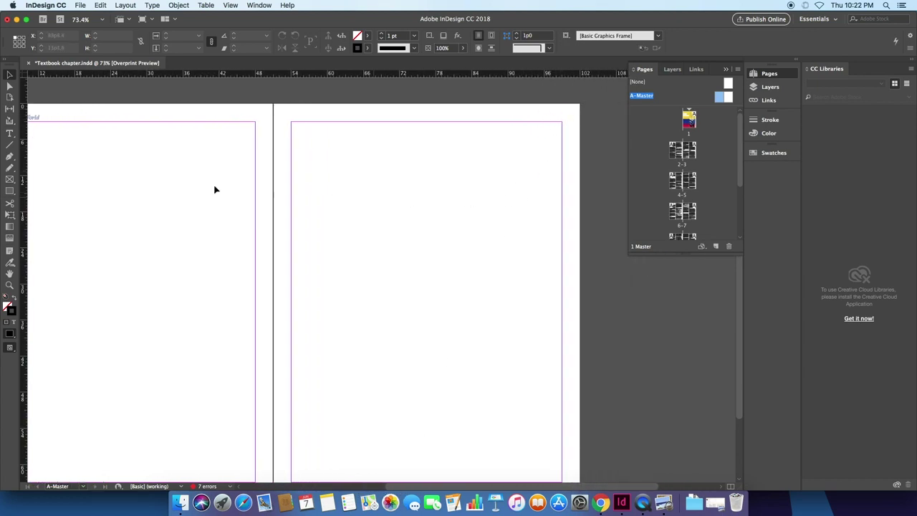
pyautogui.moveTo(526, 484); pyautogui.dragTo(507, 485)
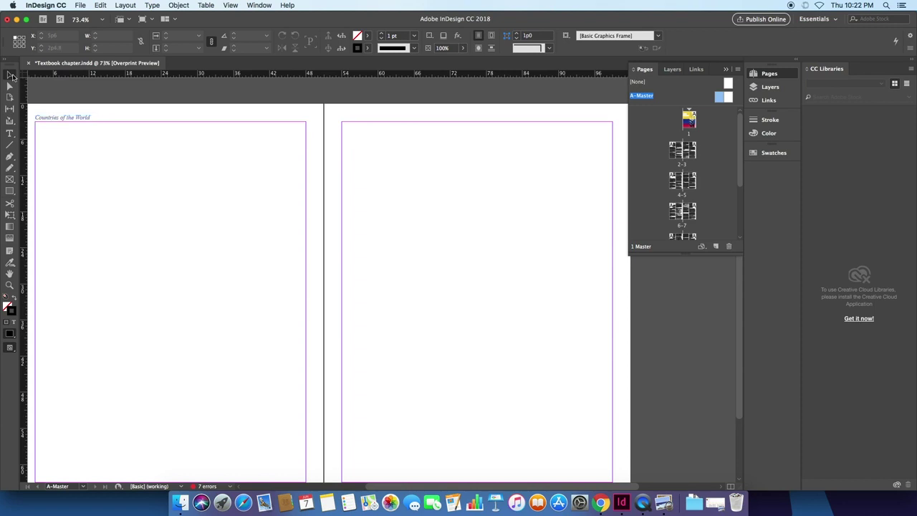
pyautogui.click(61, 123)
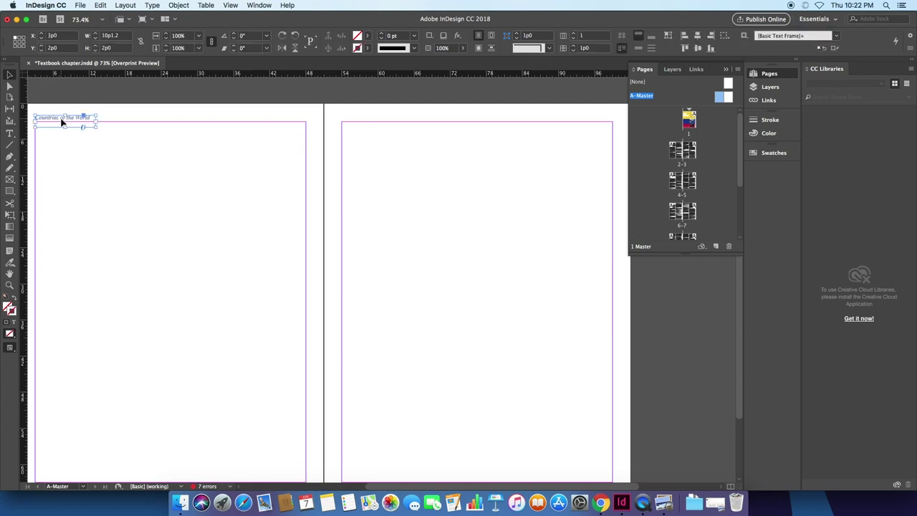
pyautogui.moveTo(62, 123); pyautogui.dragTo(581, 125)
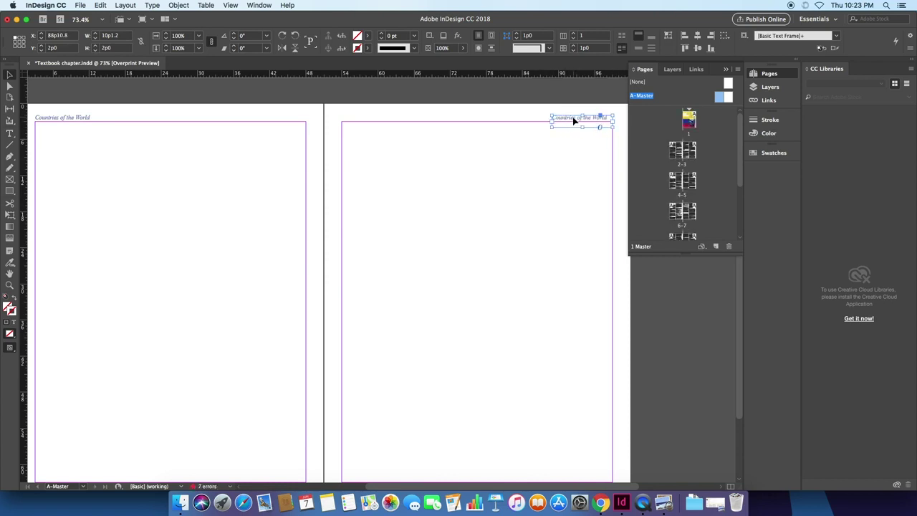
# Step: Replace the right master page's header text with "Ch. 10: Colombia" and shift its frame outward to X 91p2.4
pyautogui.doubleClick(575, 117)
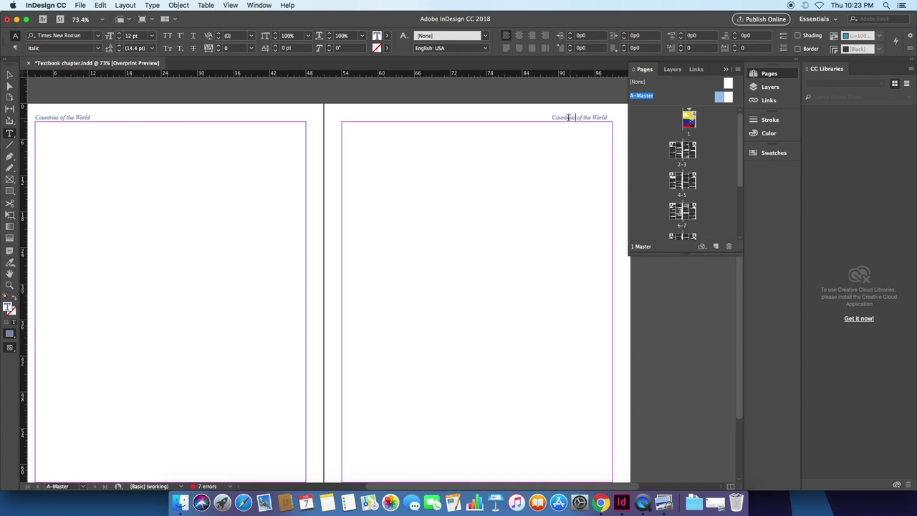
pyautogui.moveTo(552, 117); pyautogui.dragTo(605, 117)
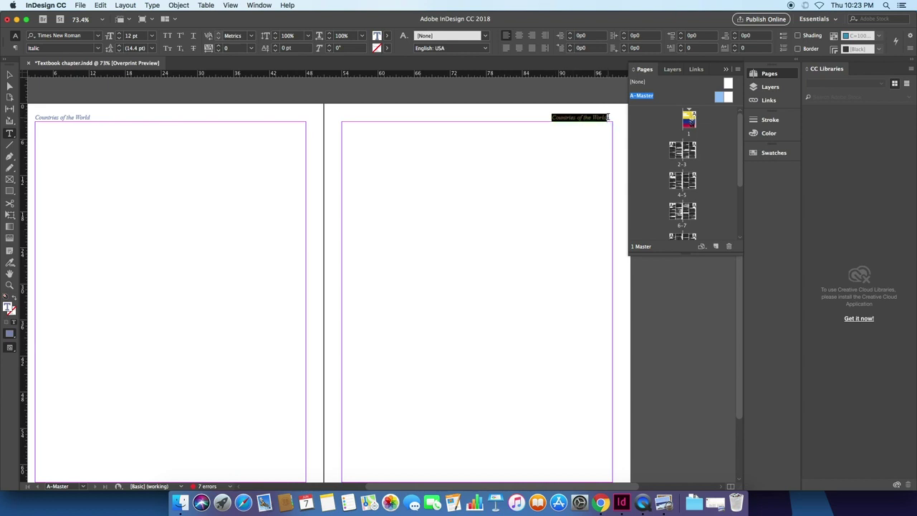
pyautogui.write('Cl')
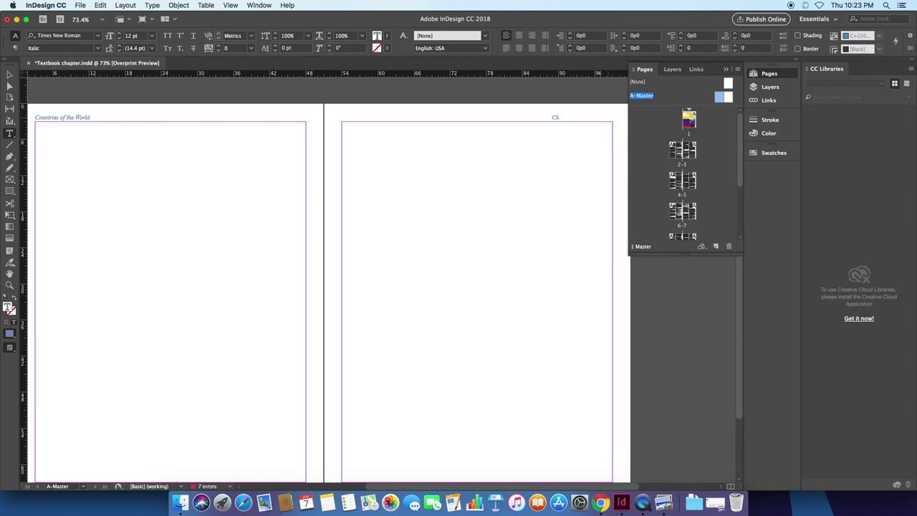
pyautogui.write('. 10: Colombia')
pyautogui.press('Escape')
pyautogui.moveTo(566, 123); pyautogui.dragTo(577, 120)
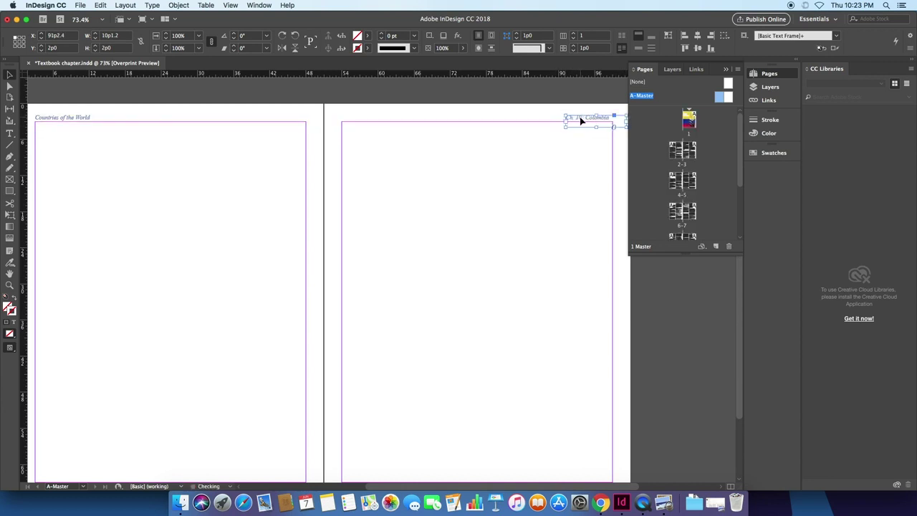
pyautogui.click(428, 129)
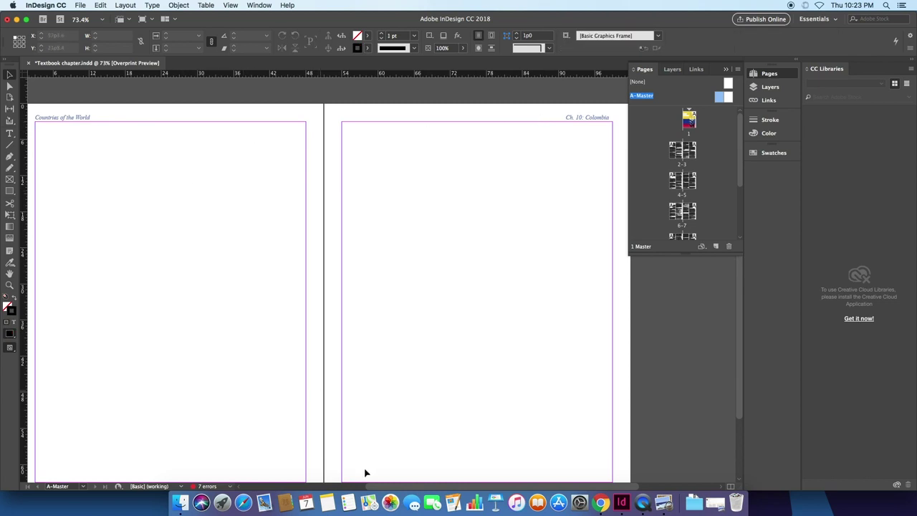
# Step: Add a text frame about 2p8 by 2p0 below the left page's bottom margin and insert a Current Page Number marker
pyautogui.scroll(-5, 301, 432)
pyautogui.hscroll(-3, 635, 469)
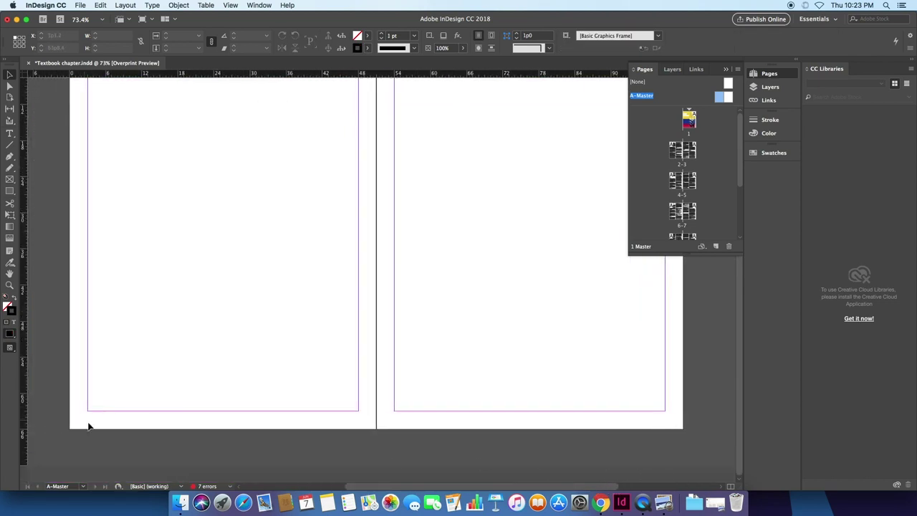
pyautogui.click(10, 134)
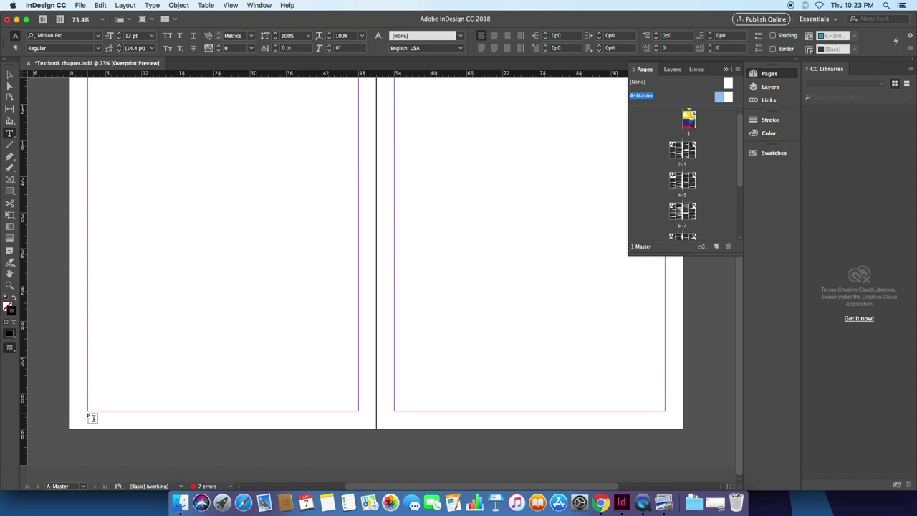
pyautogui.moveTo(88, 415)
pyautogui.mouseDown()
pyautogui.moveTo(114, 423)
pyautogui.moveTo(103, 424)
pyautogui.mouseUp()
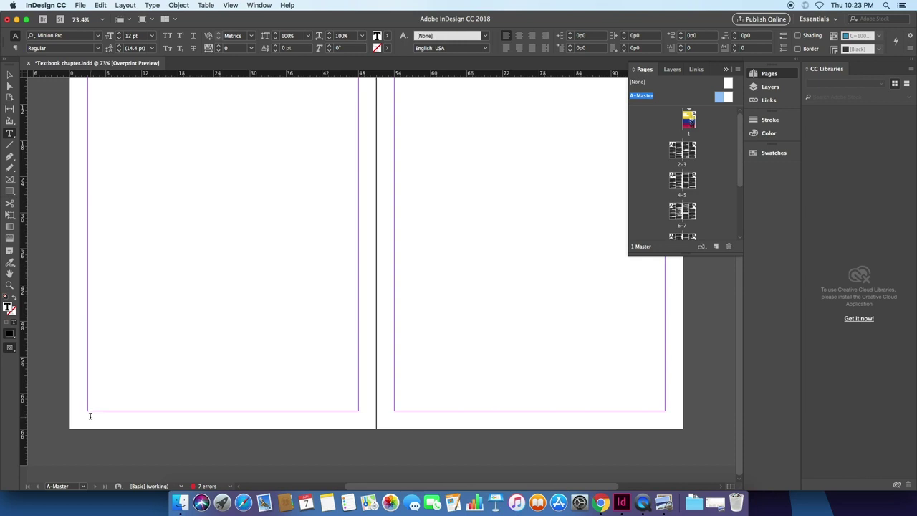
pyautogui.rightClick(90, 416)
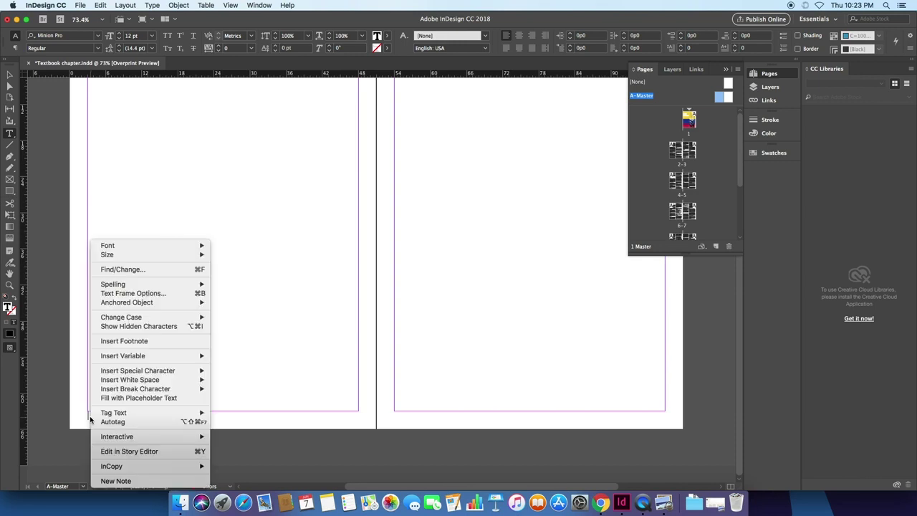
pyautogui.moveTo(139, 372)
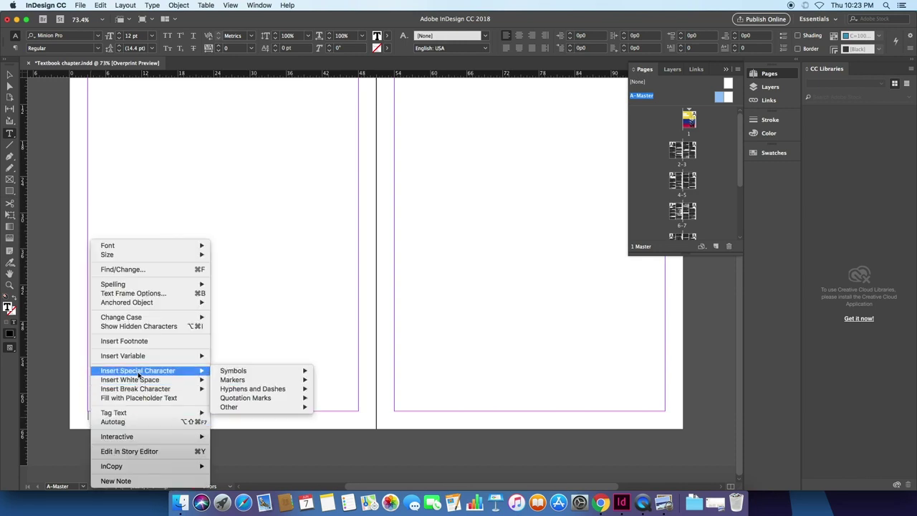
pyautogui.moveTo(223, 380)
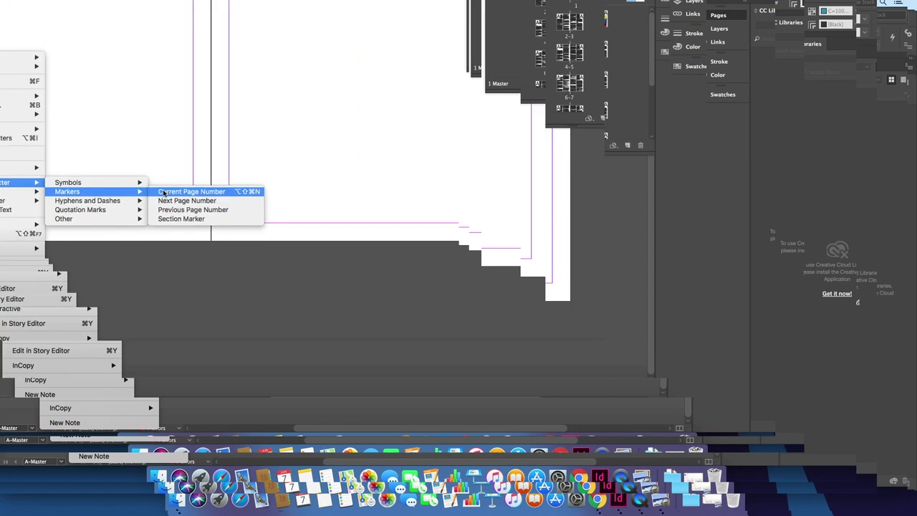
pyautogui.click(163, 192)
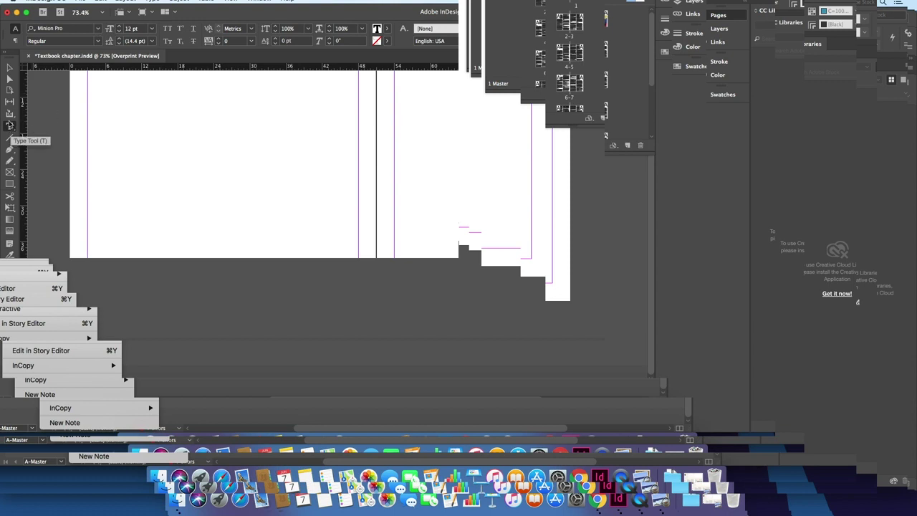
pyautogui.click(9, 68)
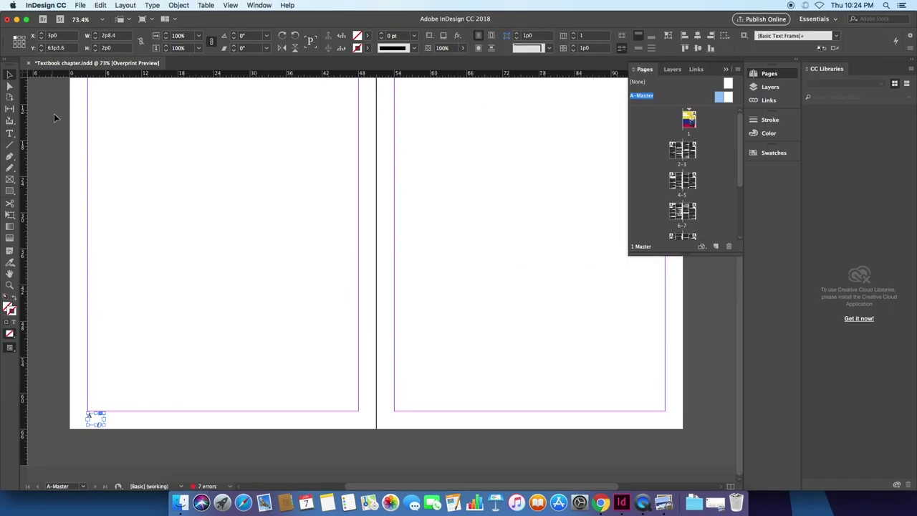
# Step: Duplicate the page number frame to the right master page's outer bottom margin at X 98p0
pyautogui.moveTo(91, 419); pyautogui.dragTo(665, 420)
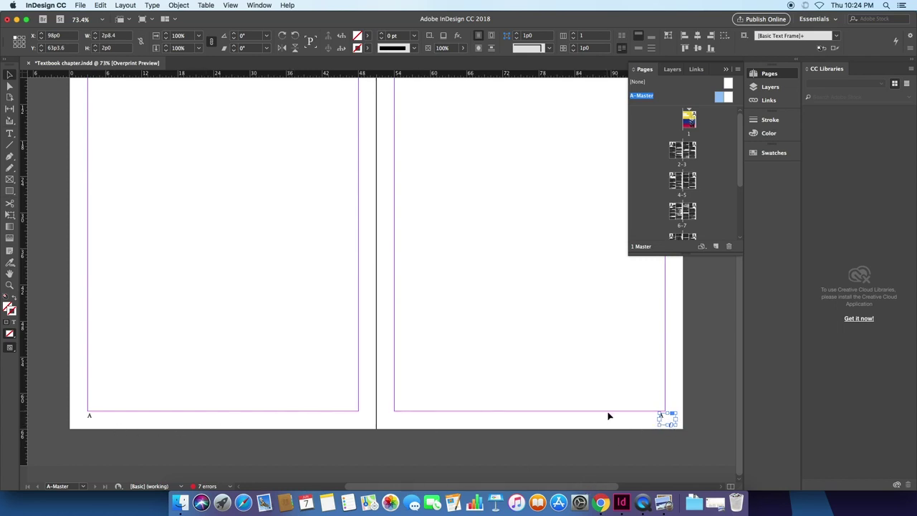
pyautogui.scroll(10, 453, 348)
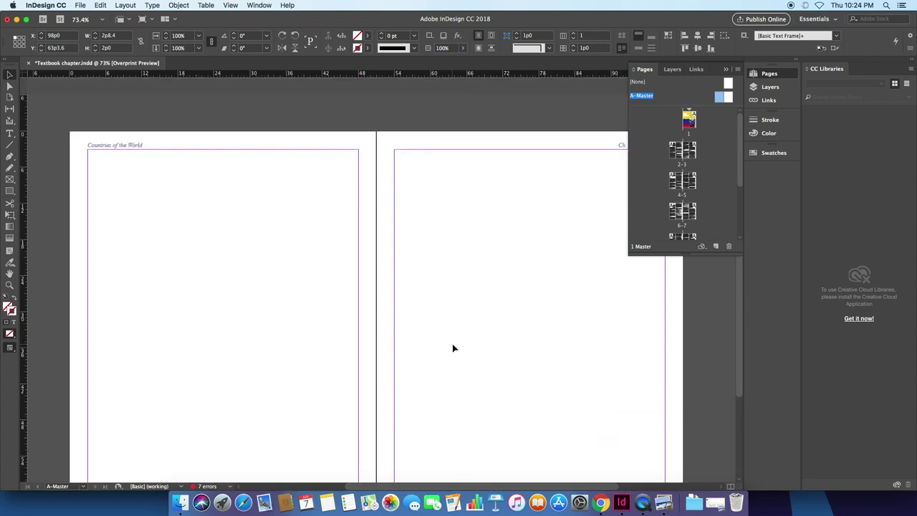
pyautogui.scroll(-10, 453, 348)
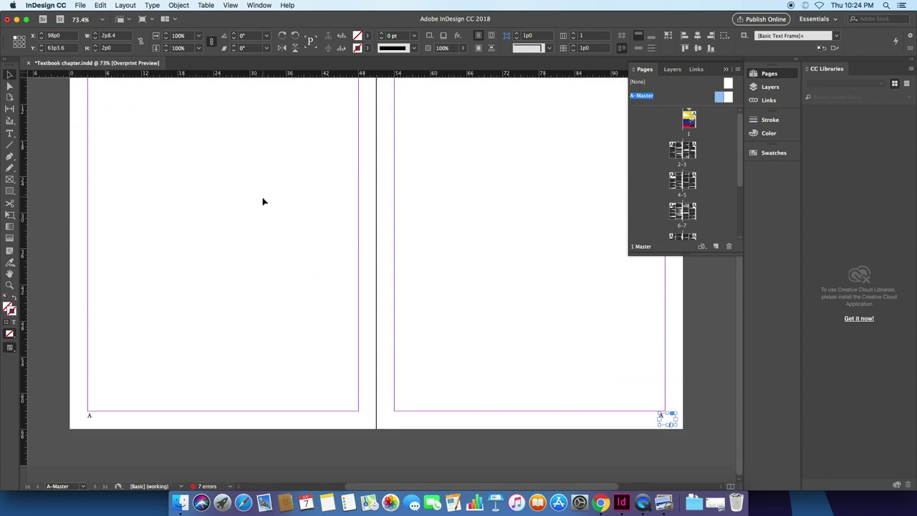
# Step: Draw a horizontal line about 104p3.6 long across both master pages at the top margin
pyautogui.scroll(10, 263, 201)
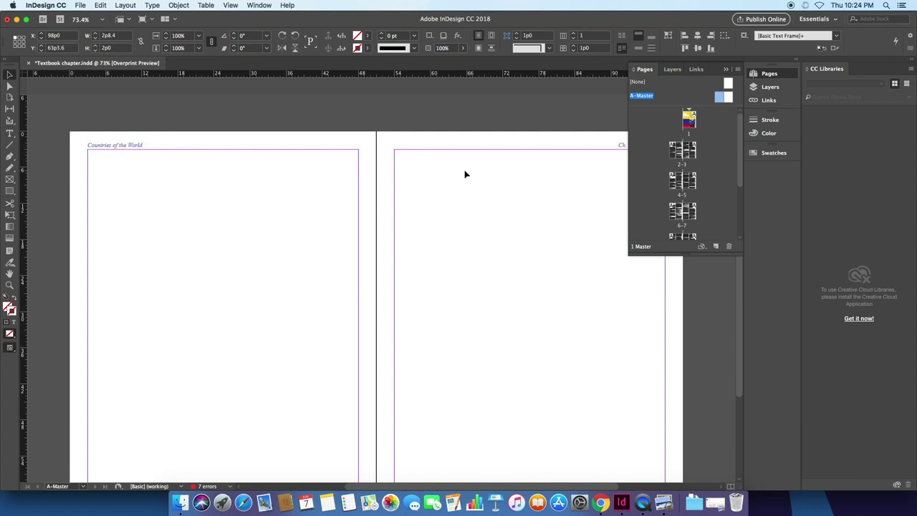
pyautogui.click(11, 146)
pyautogui.moveTo(66, 149)
pyautogui.mouseDown()
pyautogui.moveTo(702, 159)
pyautogui.moveTo(696, 152)
pyautogui.mouseUp()
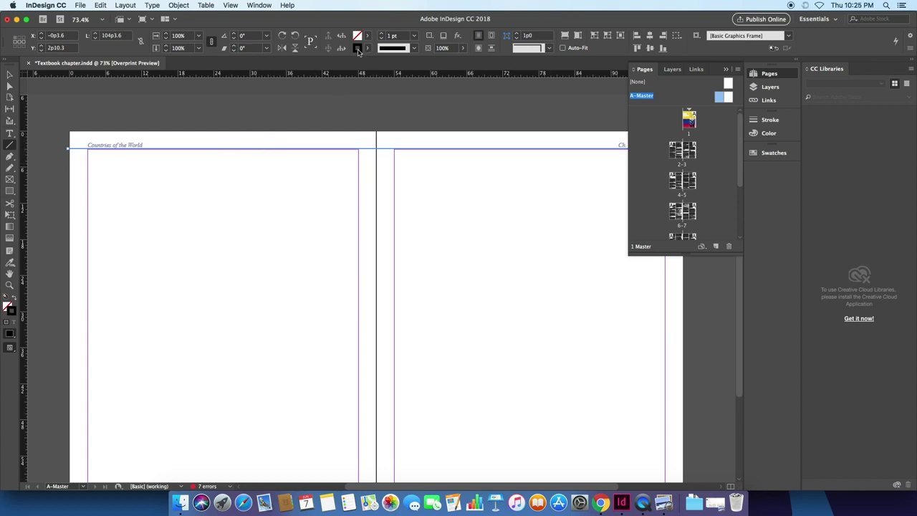
# Step: Change the header line's stroke color to gold, RGB 202, 162, 34 (caa222)
pyautogui.click(394, 35)
pyautogui.moveTo(395, 35); pyautogui.dragTo(389, 36)
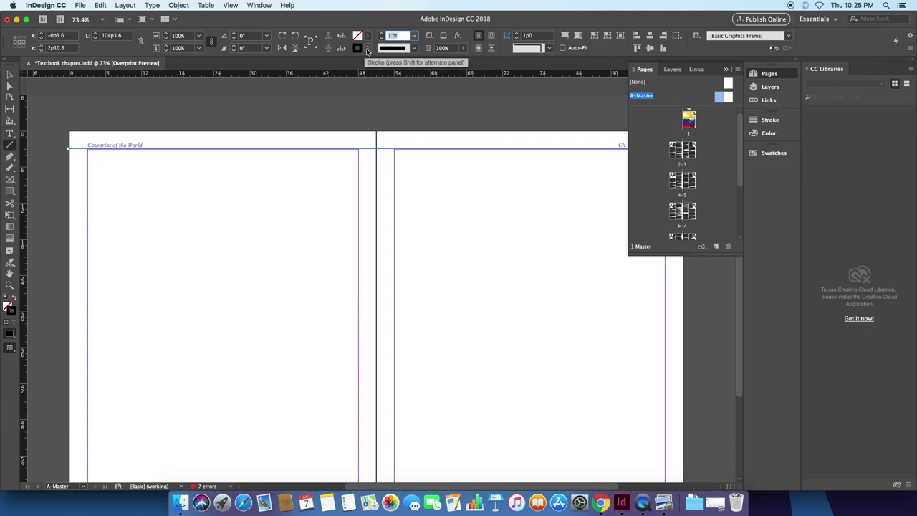
pyautogui.click(367, 48)
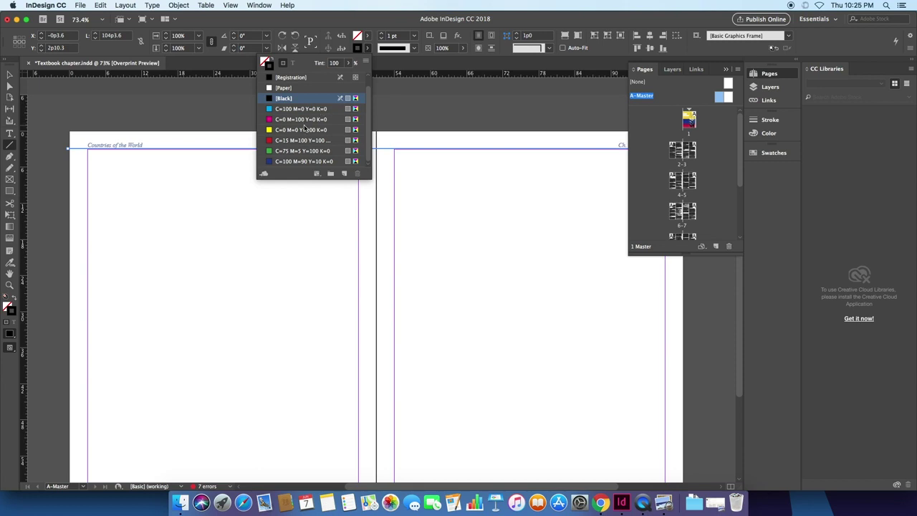
pyautogui.doubleClick(356, 48)
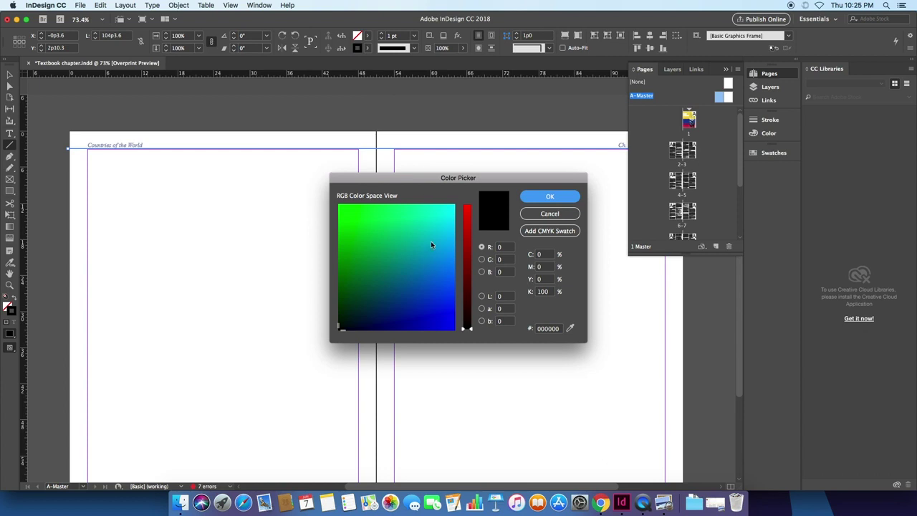
pyautogui.click(467, 255)
pyautogui.moveTo(418, 248)
pyautogui.mouseDown()
pyautogui.moveTo(399, 266)
pyautogui.moveTo(344, 276)
pyautogui.moveTo(358, 271)
pyautogui.mouseUp()
pyautogui.click(467, 228)
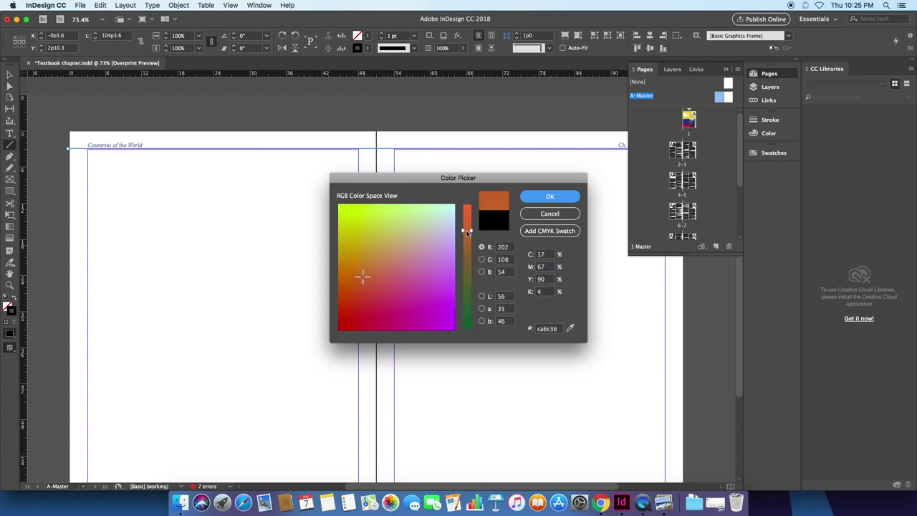
pyautogui.click(353, 249)
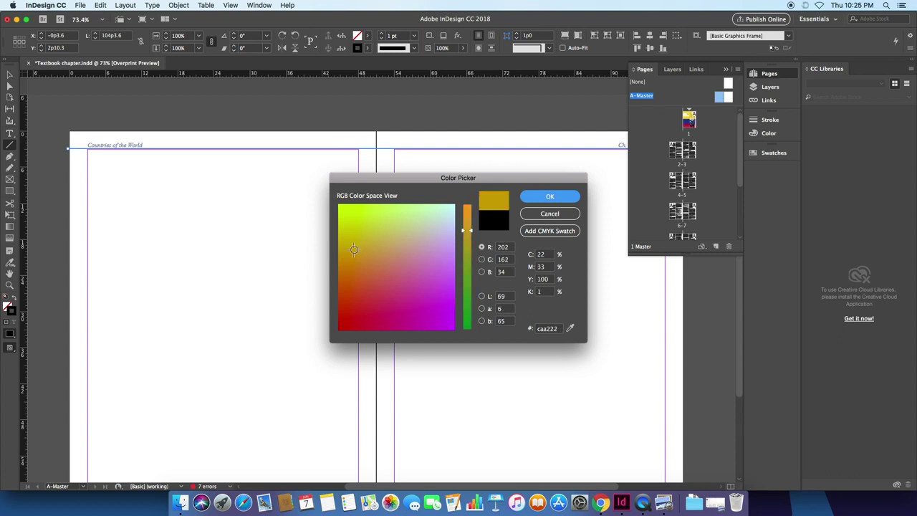
pyautogui.click(549, 198)
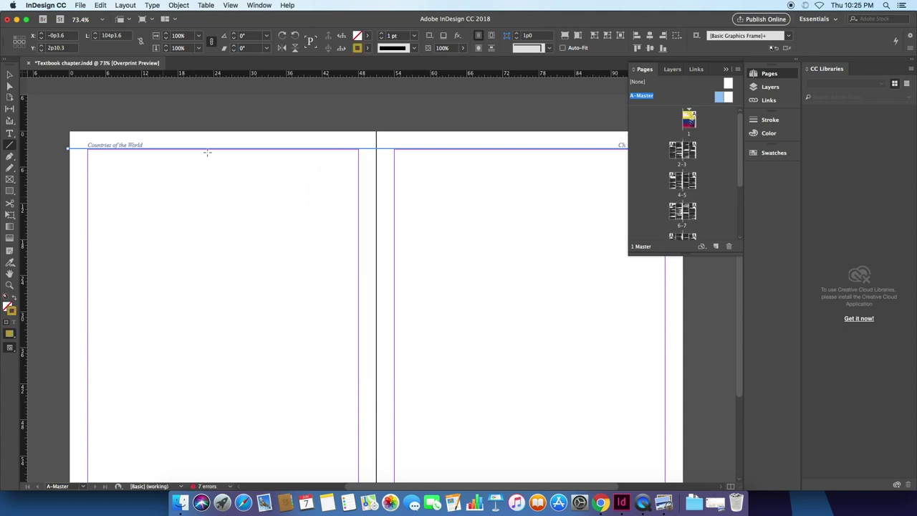
# Step: Increase the gold header line's stroke weight to 8 pt
pyautogui.click(387, 36)
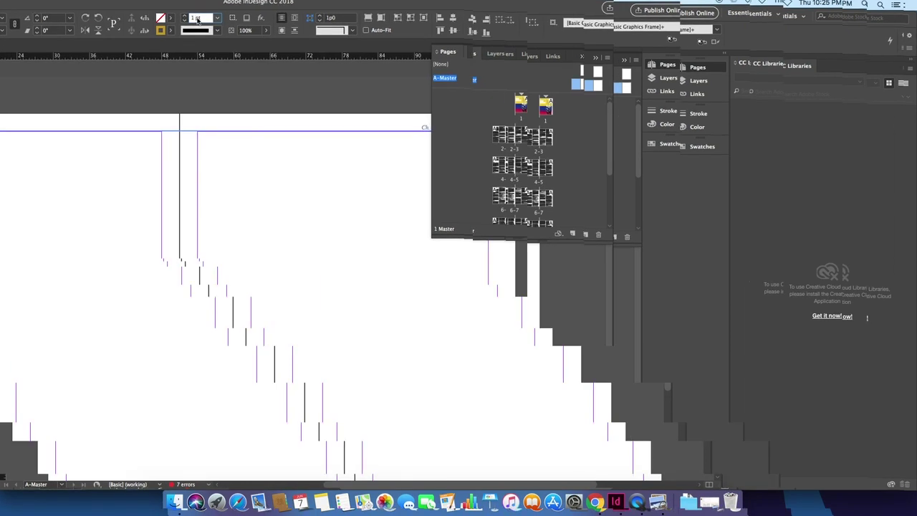
pyautogui.write('3')
pyautogui.press('Return')
pyautogui.click(185, 16)
pyautogui.click(186, 16)
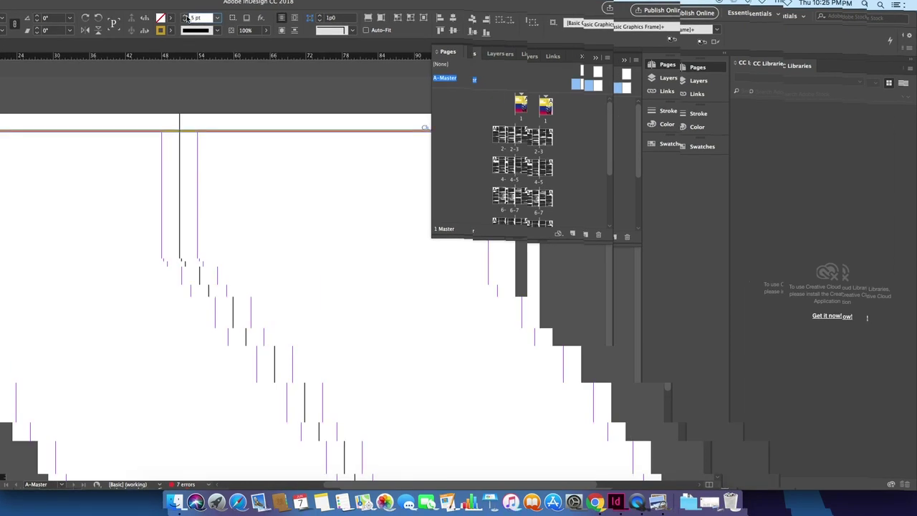
pyautogui.click(185, 15)
pyautogui.click(186, 16)
pyautogui.click(186, 16)
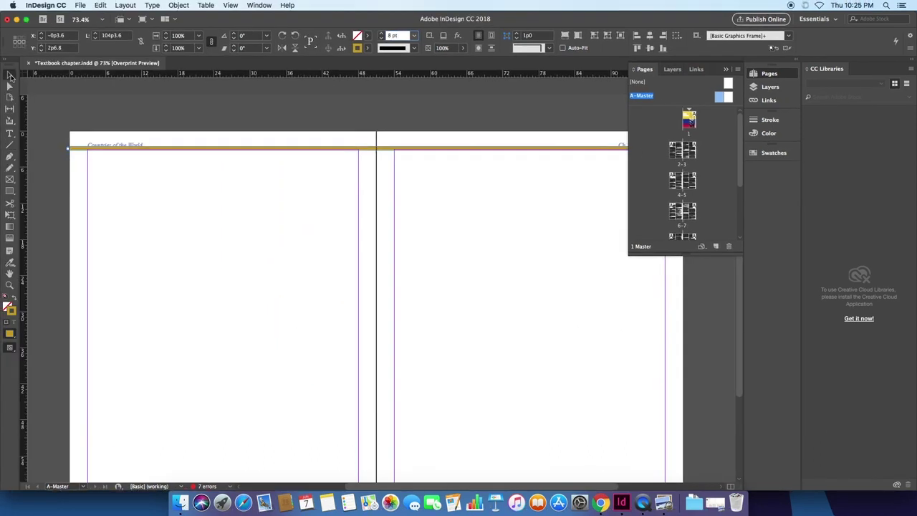
# Step: Move the gold line down to Y 3p0 and duplicate it to the bottom margin at Y 62p6
pyautogui.moveTo(116, 151); pyautogui.dragTo(116, 155)
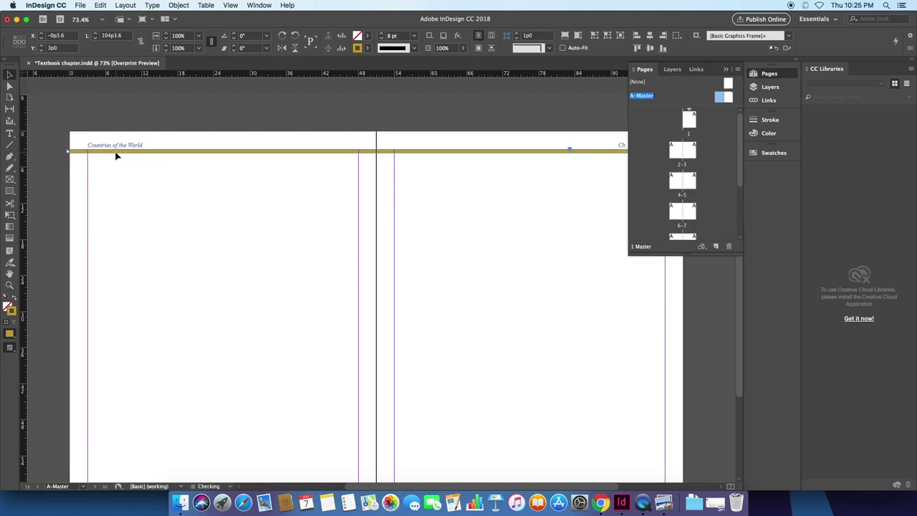
pyautogui.click(124, 176)
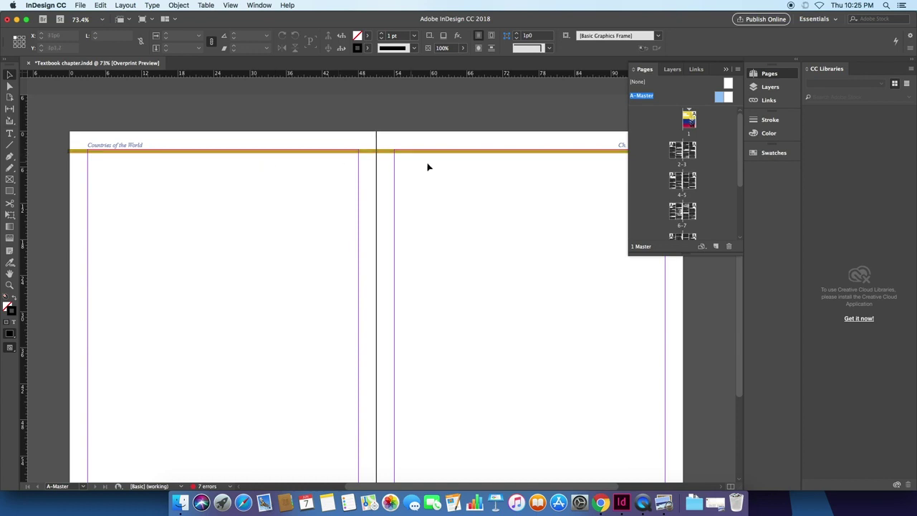
pyautogui.click(374, 151)
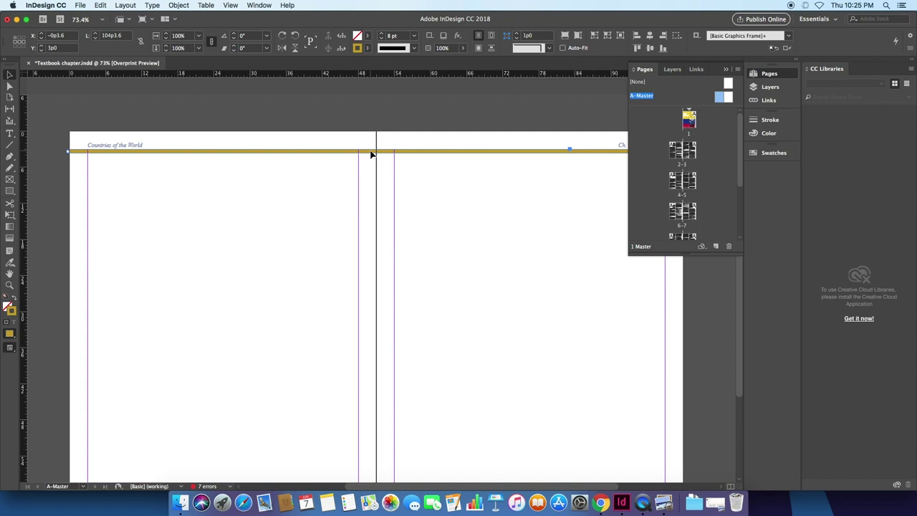
pyautogui.moveTo(371, 152); pyautogui.dragTo(381, 414)
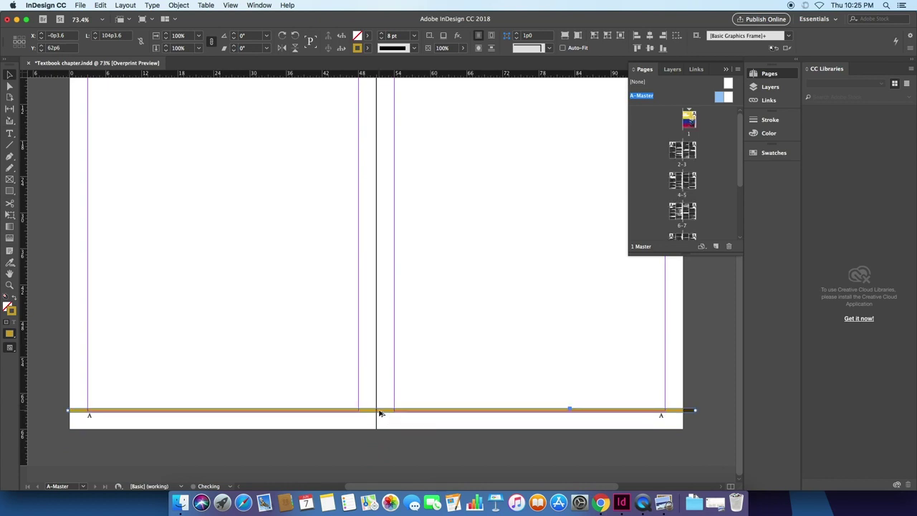
# Step: Nudge the gold line under the page headers up to Y 2p6
pyautogui.scroll(3, 382, 423)
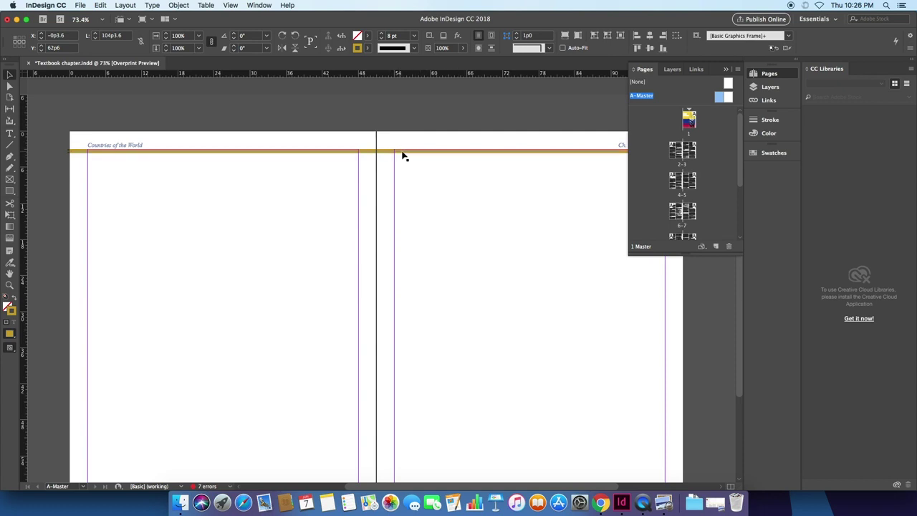
pyautogui.click(332, 155)
pyautogui.press('Up')
pyautogui.press('Up')
pyautogui.press('Up')
pyautogui.press('Up')
pyautogui.press('Up')
pyautogui.press('Up')
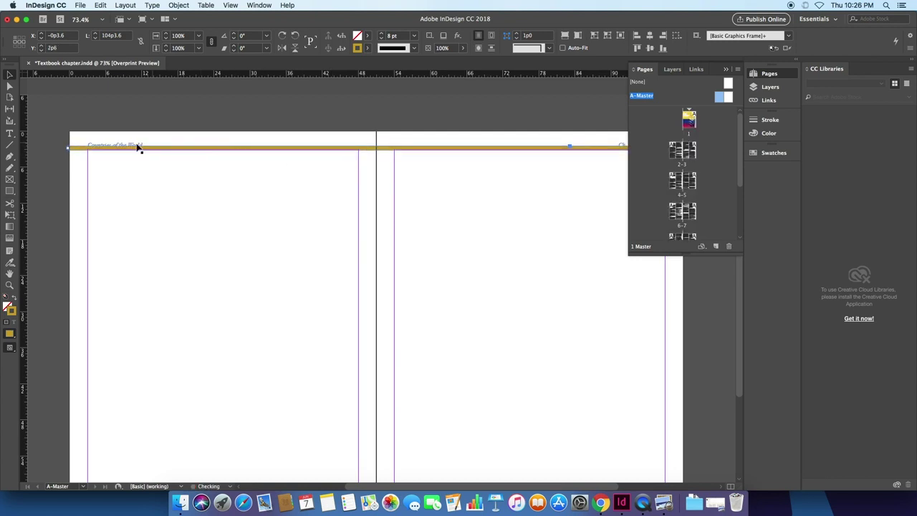
# Step: Nudge the "Countries of the World" header up clear of the gold line and raise the line to Y 2p4
pyautogui.click(136, 146)
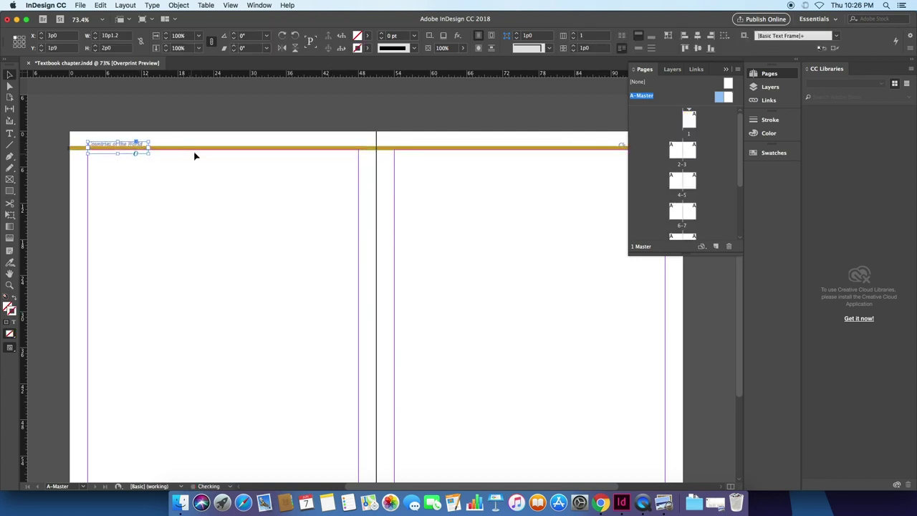
pyautogui.press('Up')
pyautogui.press('Up')
pyautogui.press('Up')
pyautogui.click(212, 149)
pyautogui.press('Up')
pyautogui.press('Up')
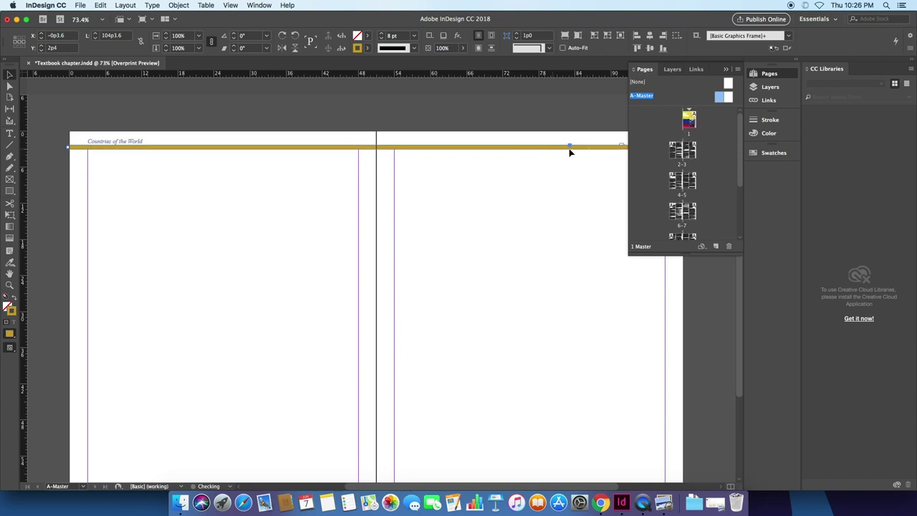
# Step: Nudge the chapter and "Countries of the World" headers up slightly and raise the gold line beneath them to Y 2p3
pyautogui.click(619, 147)
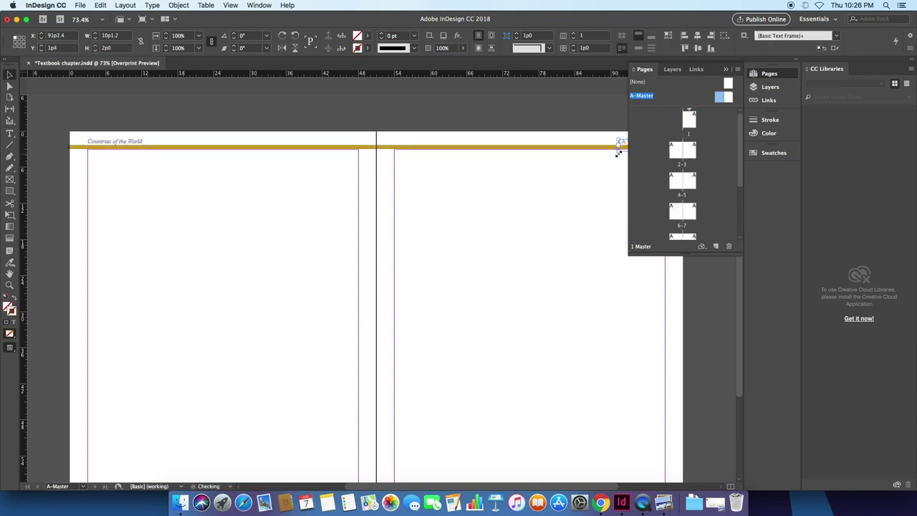
pyautogui.click(127, 141)
pyautogui.click(179, 149)
pyautogui.press('Up')
# Step: Nudge the page-number frames at the foot of both master pages down, clear of the bottom gold line
pyautogui.scroll(-8, 288, 240)
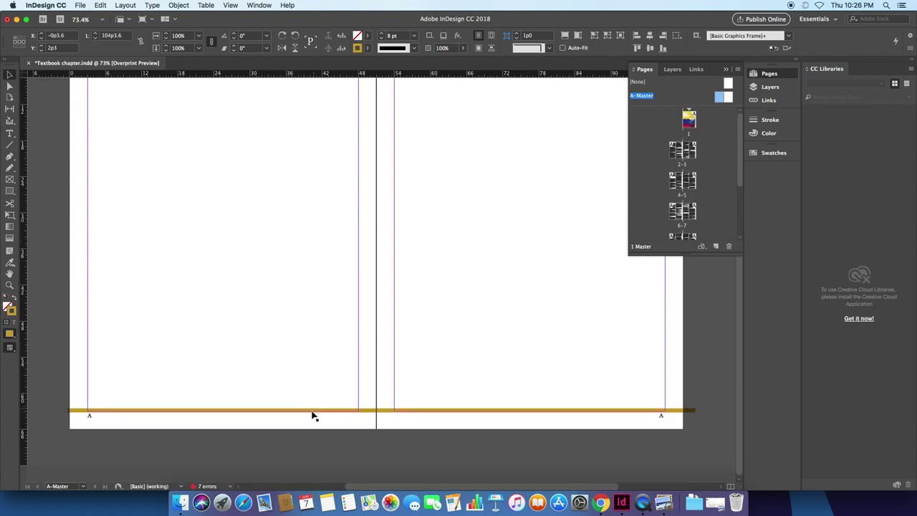
pyautogui.click(93, 417)
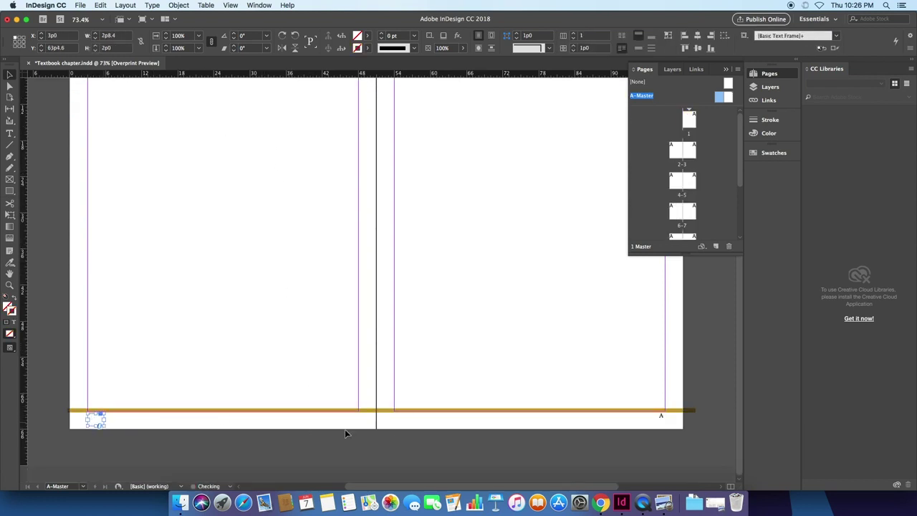
pyautogui.click(663, 418)
# Step: Move the bottom gold line down below the text margin to Y 63p1
pyautogui.click(629, 411)
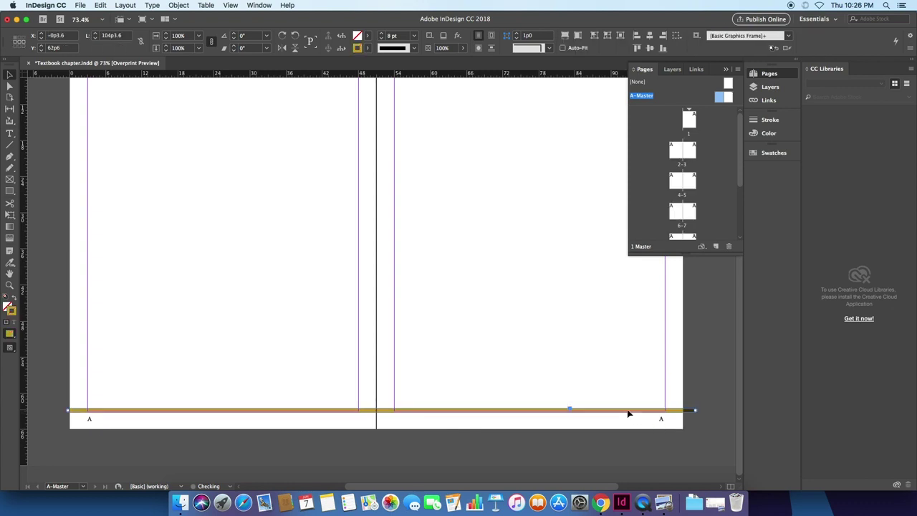
pyautogui.press('Down')
pyautogui.press('Down')
pyautogui.press('Down')
pyautogui.press('Down')
pyautogui.press('Down')
pyautogui.press('Down')
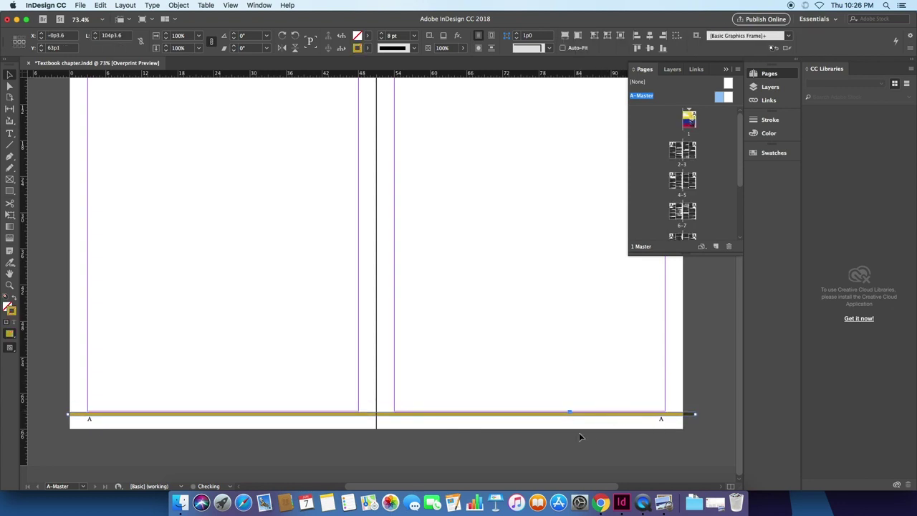
# Step: Review the document spreads from pages 2-3 onward to check how the headers, page numbers and gold lines sit around the text
pyautogui.scroll(5, 460, 337)
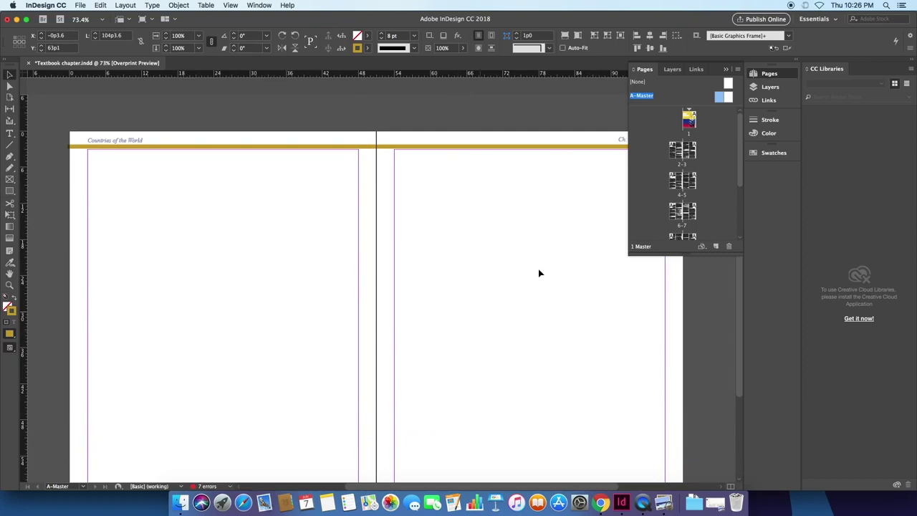
pyautogui.doubleClick(679, 152)
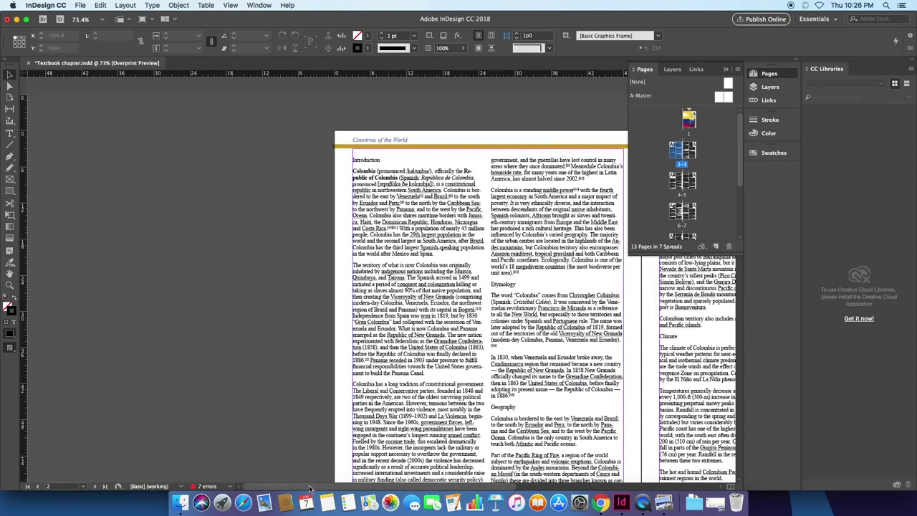
pyautogui.hscroll(10, 309, 487)
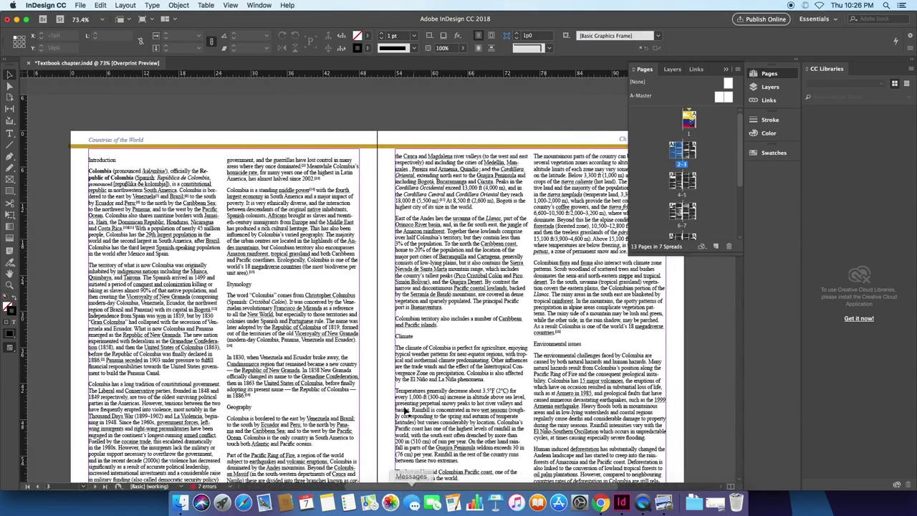
pyautogui.scroll(-10, 404, 411)
pyautogui.scroll(-5, 405, 396)
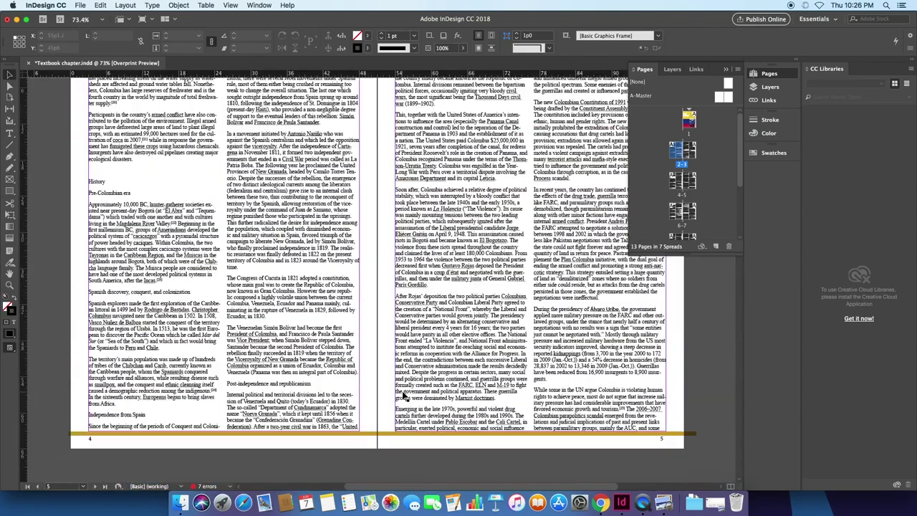
pyautogui.scroll(-2, 405, 396)
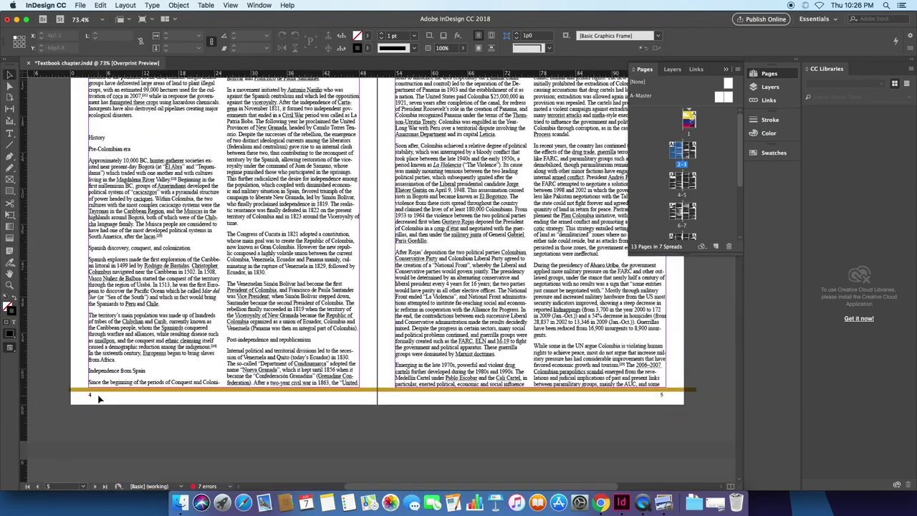
pyautogui.scroll(-10, 510, 423)
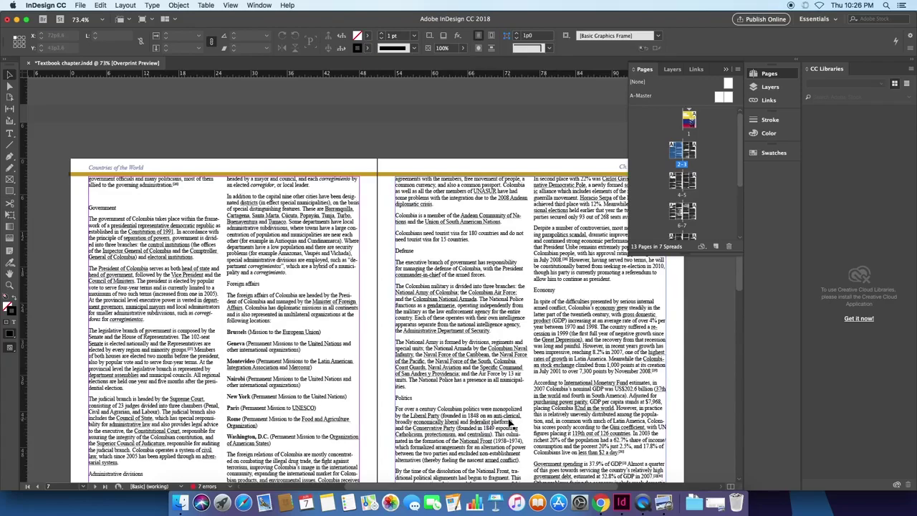
pyautogui.scroll(-5, 510, 423)
pyautogui.scroll(-10, 510, 422)
pyautogui.scroll(20, 509, 422)
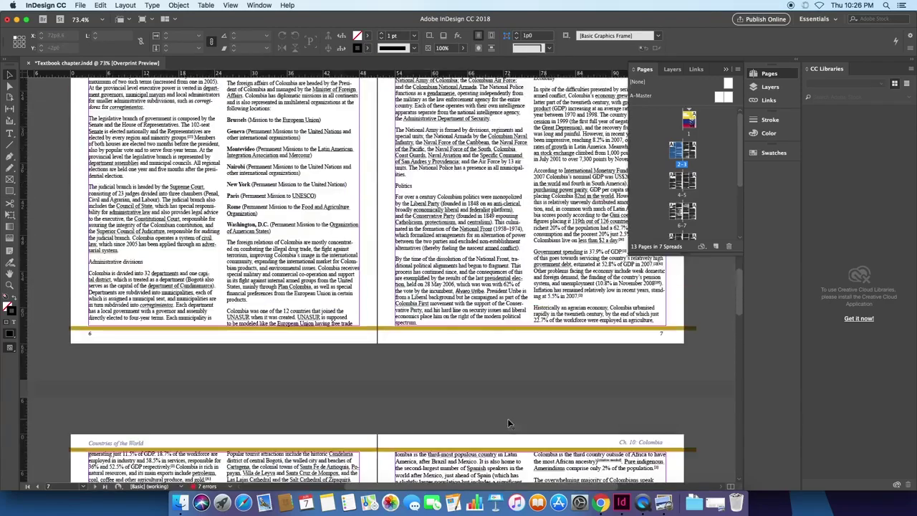
pyautogui.scroll(10, 510, 423)
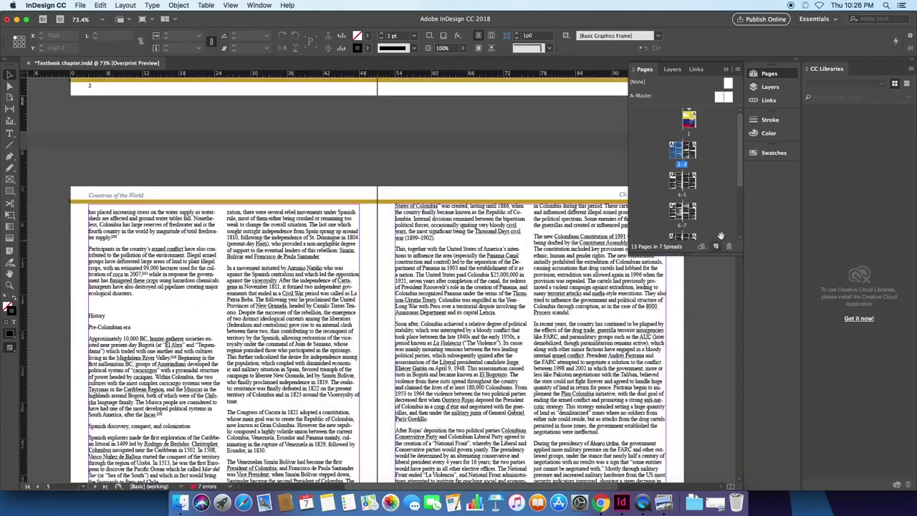
pyautogui.scroll(15, 584, 197)
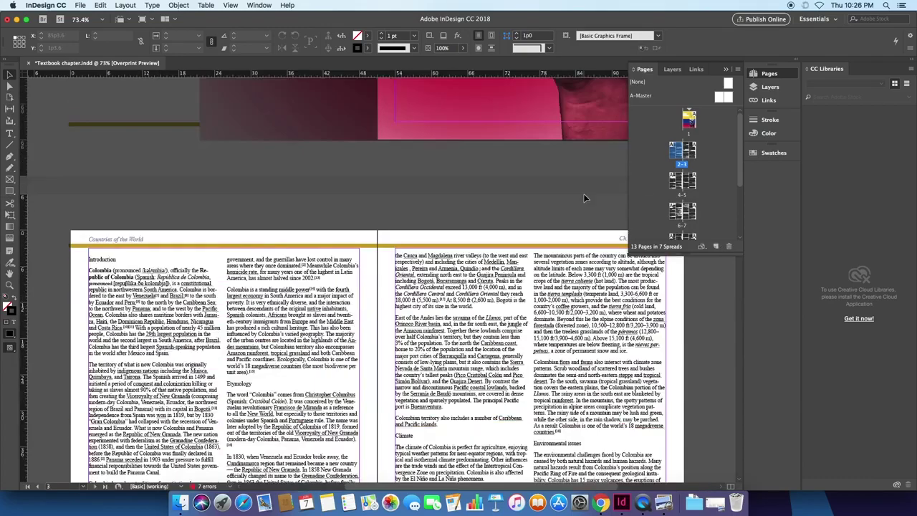
pyautogui.scroll(-6, 585, 198)
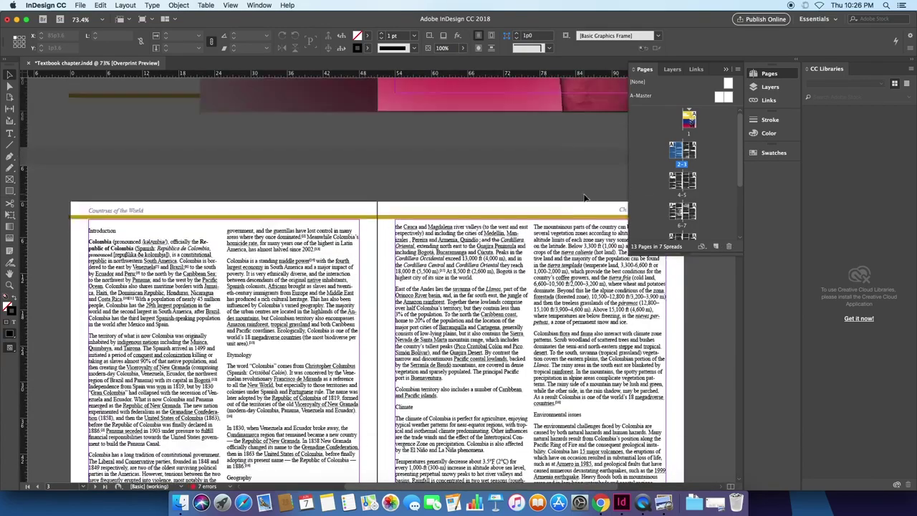
pyautogui.scroll(4, 342, 281)
pyautogui.scroll(-8, 274, 284)
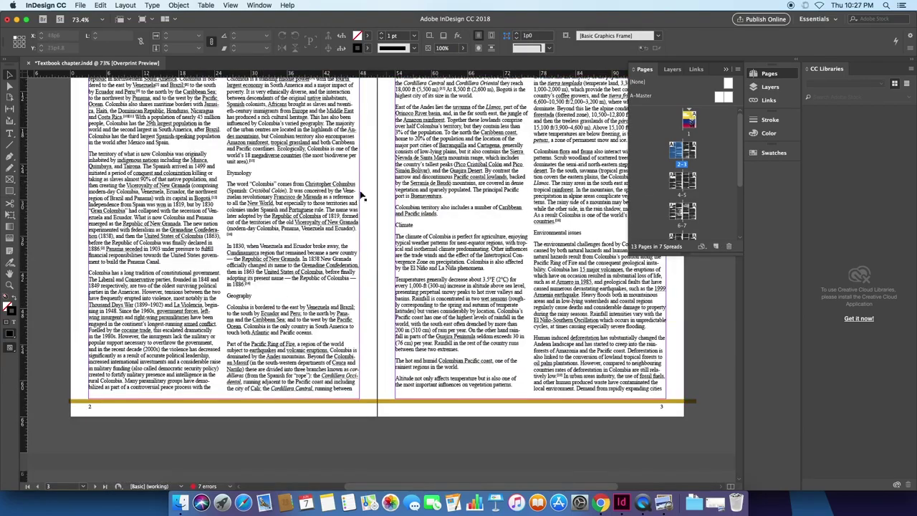
# Step: Insert two blank pages after the cover and switch their master to [None] and back to A-Master
pyautogui.click(715, 246)
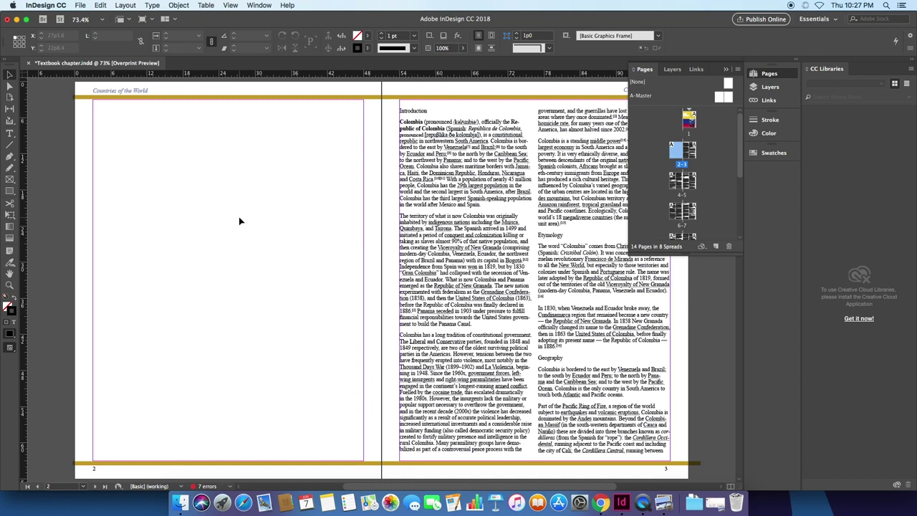
pyautogui.click(715, 246)
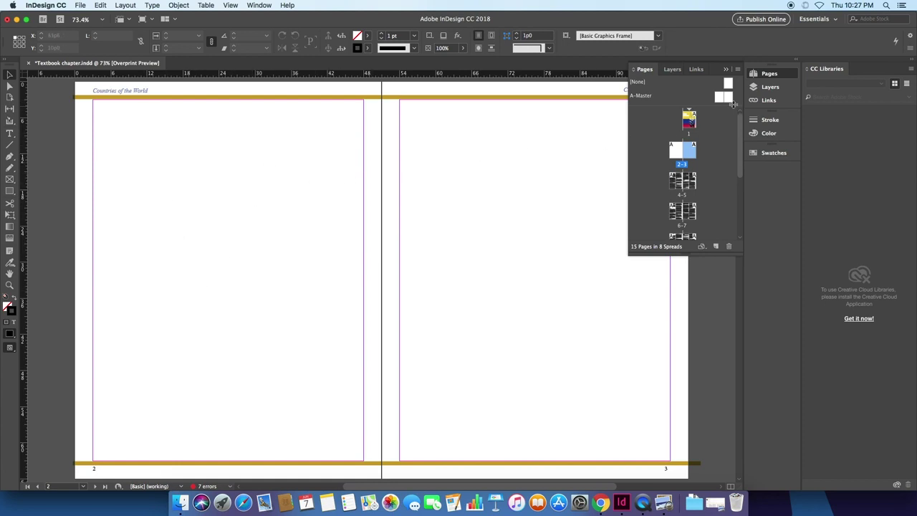
pyautogui.moveTo(728, 83); pyautogui.dragTo(690, 150)
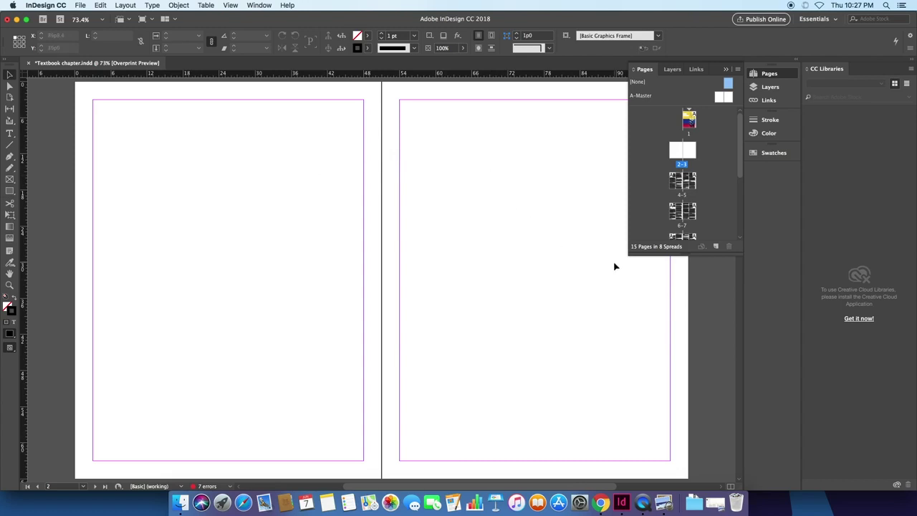
pyautogui.keyDown('alt'); pyautogui.click(723, 93); pyautogui.keyUp('alt')
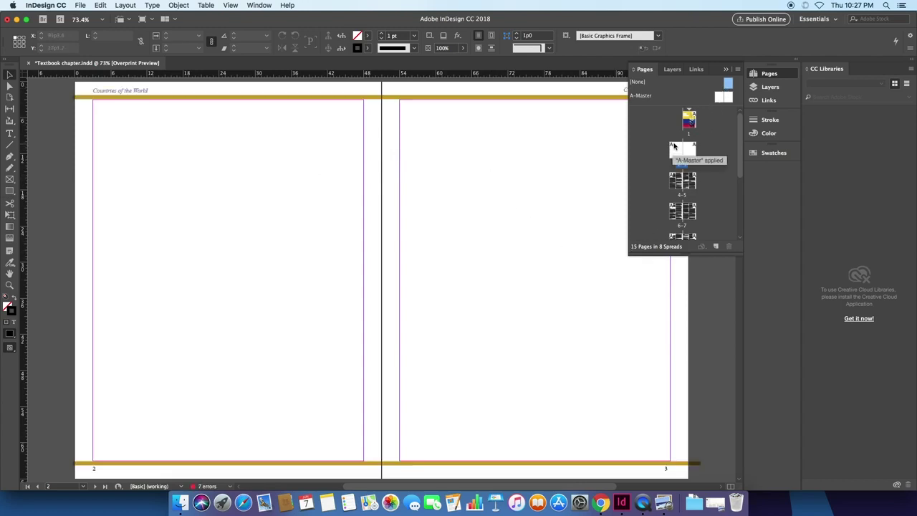
# Step: Check the spreads through pages 14-15 and remove the two blank pages inserted after the cover
pyautogui.moveTo(740, 140); pyautogui.dragTo(744, 176)
pyautogui.scroll(-20, 482, 280)
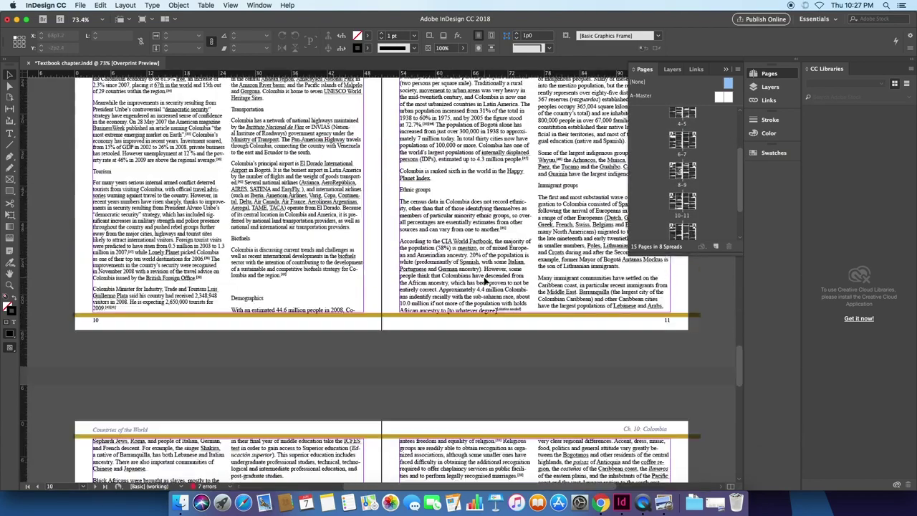
pyautogui.scroll(-10, 484, 280)
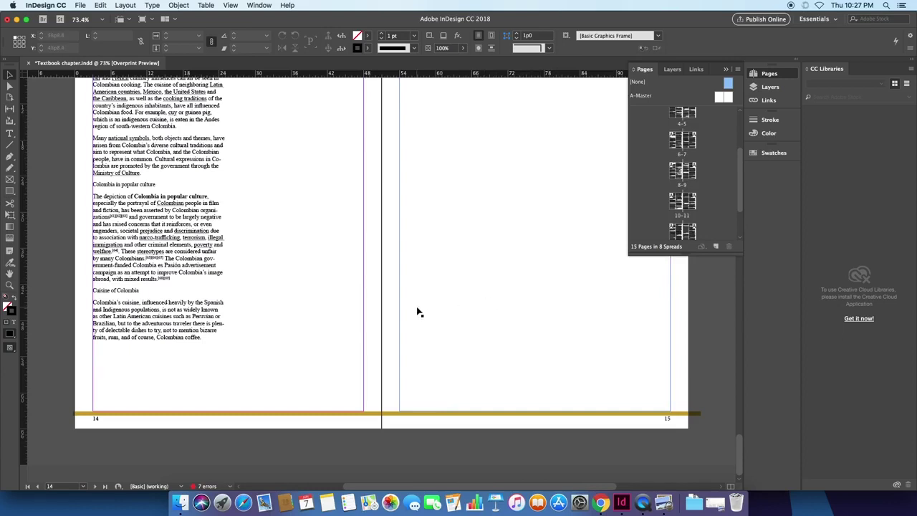
pyautogui.click(374, 417)
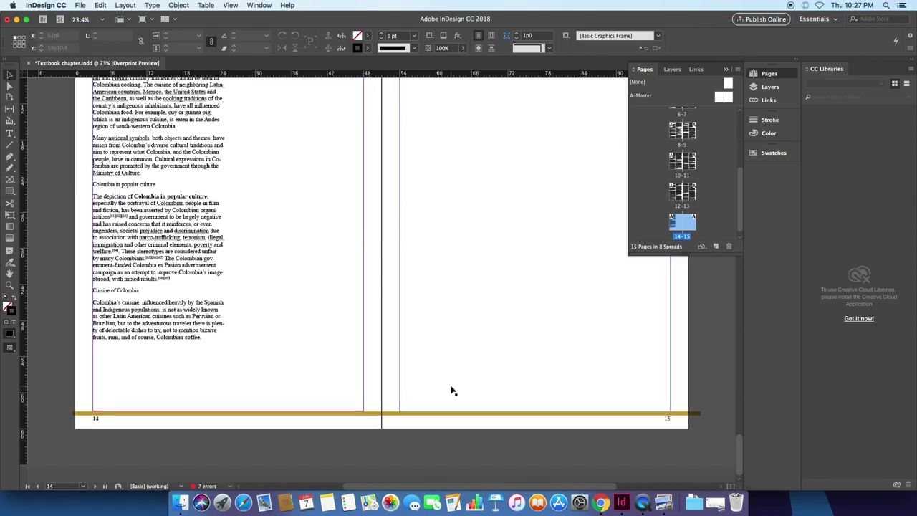
pyautogui.scroll(10, 450, 389)
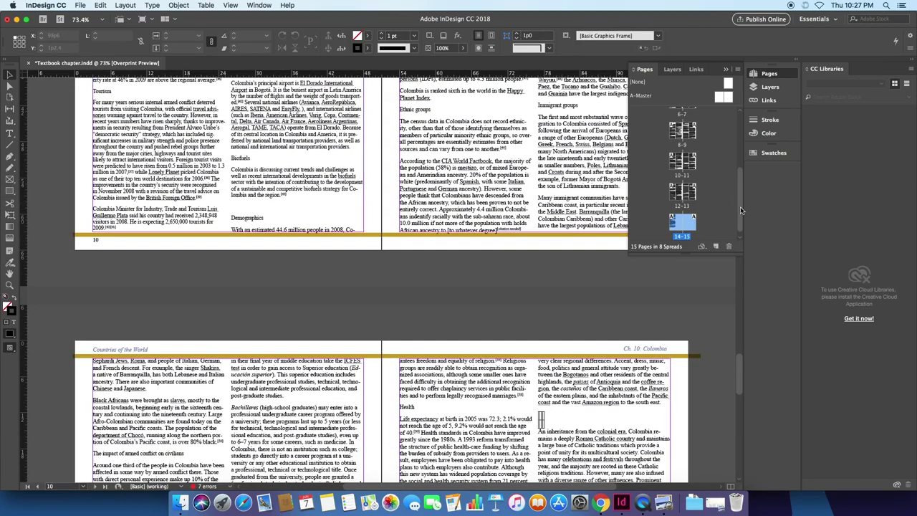
pyautogui.moveTo(740, 206); pyautogui.dragTo(740, 218)
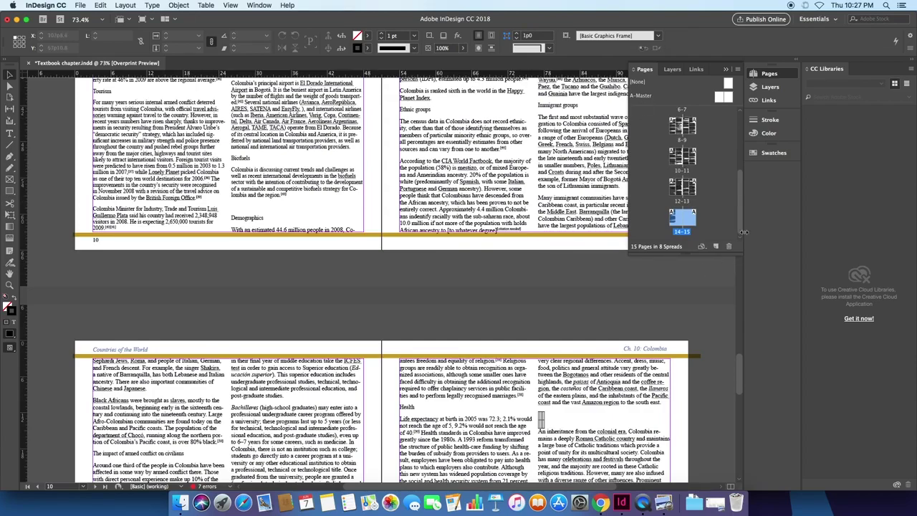
pyautogui.scroll(-10, 527, 321)
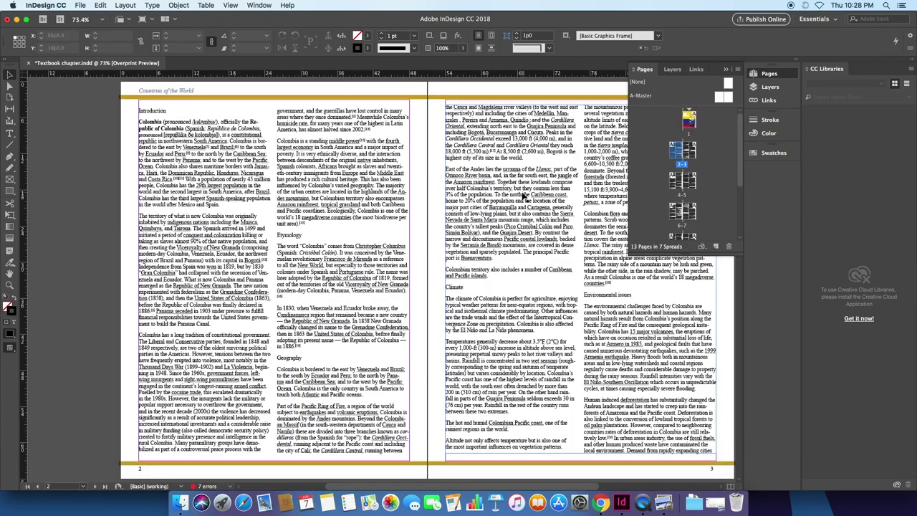
# Step: Switch to Preview and compare the chapter with the heading styles and picture placement in Example Textbook.pdf, through its page 10
pyautogui.scroll(10, 508, 276)
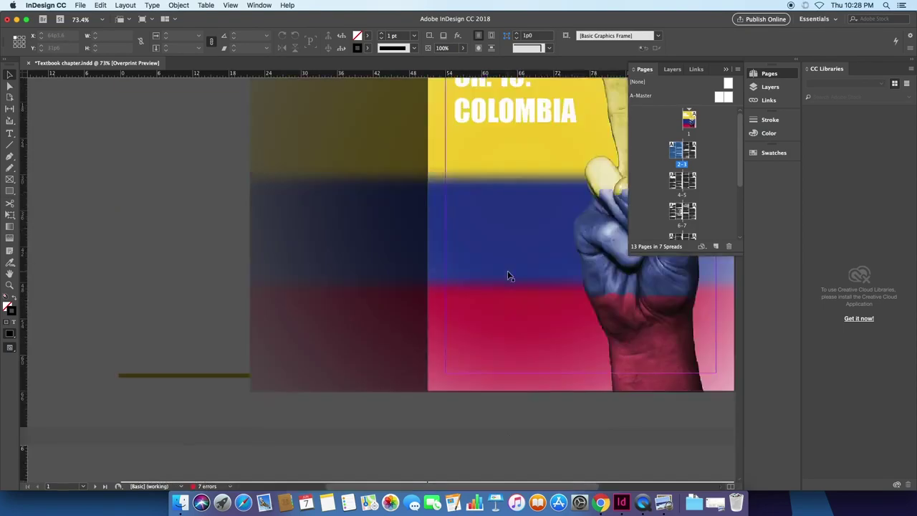
pyautogui.scroll(-6, 509, 276)
pyautogui.click(668, 504)
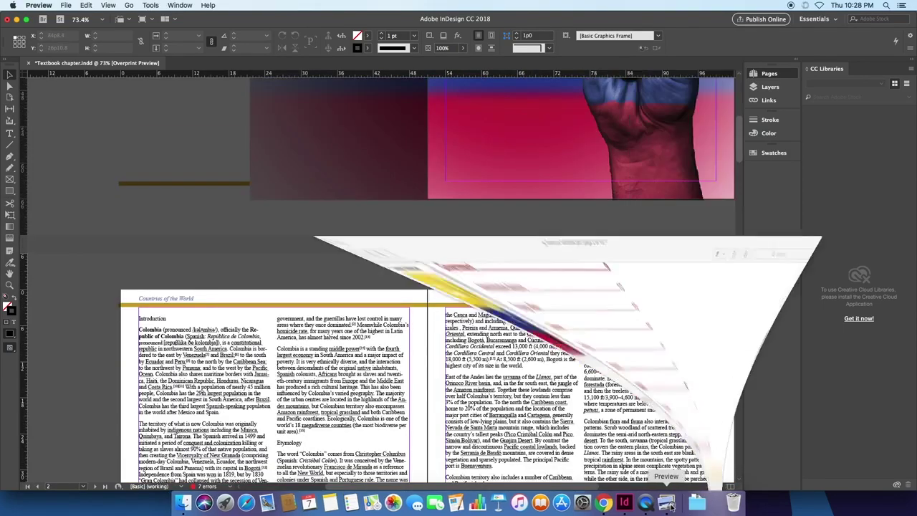
pyautogui.click(57, 363)
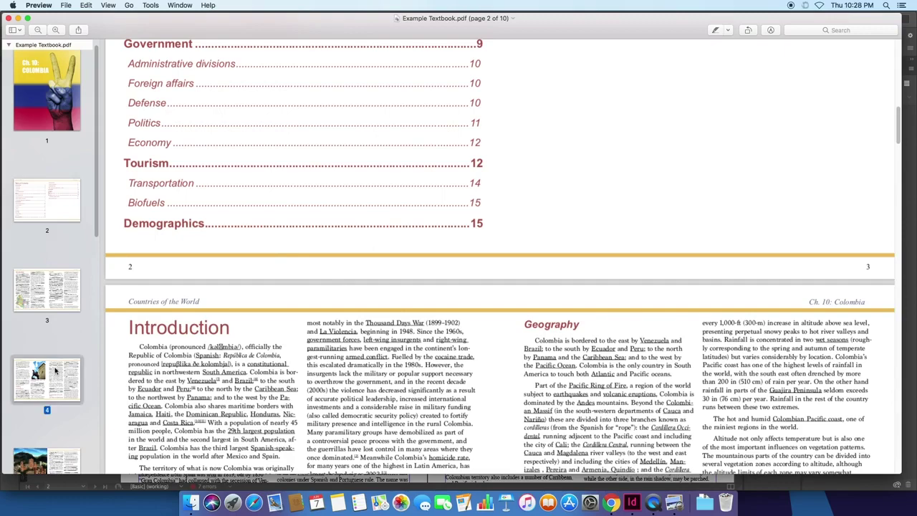
pyautogui.scroll(-5, 86, 228)
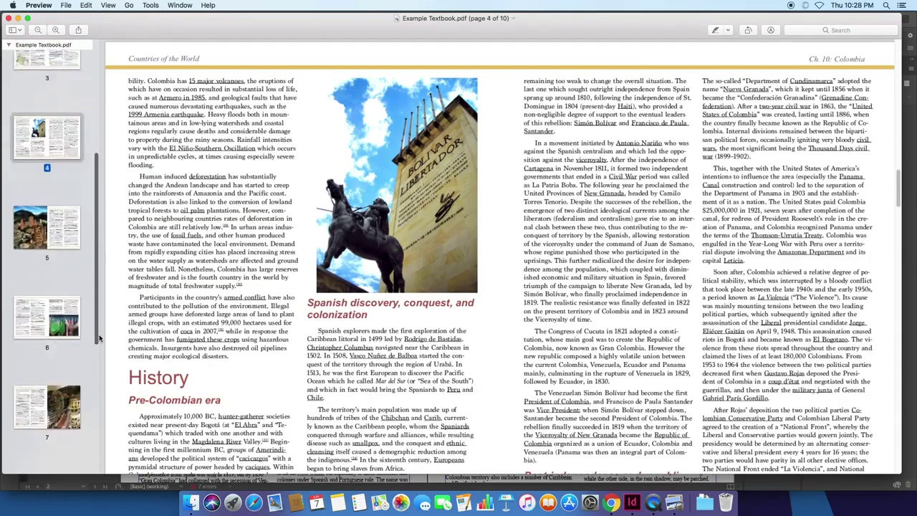
pyautogui.click(52, 292)
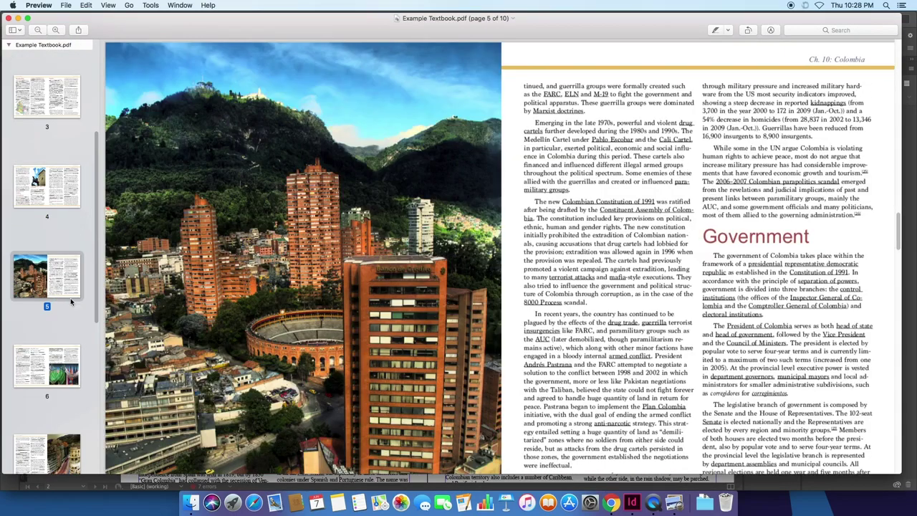
pyautogui.moveTo(99, 301); pyautogui.dragTo(99, 338)
pyautogui.scroll(-7, 98, 338)
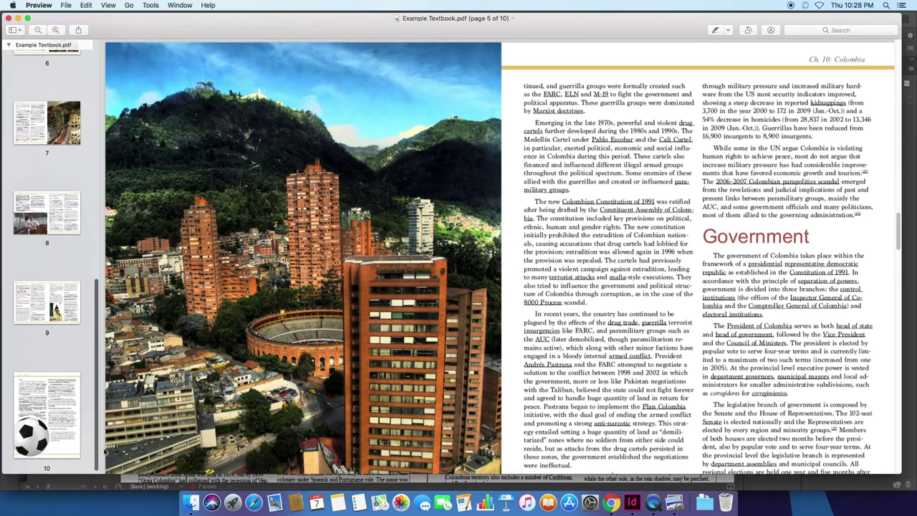
pyautogui.click(37, 433)
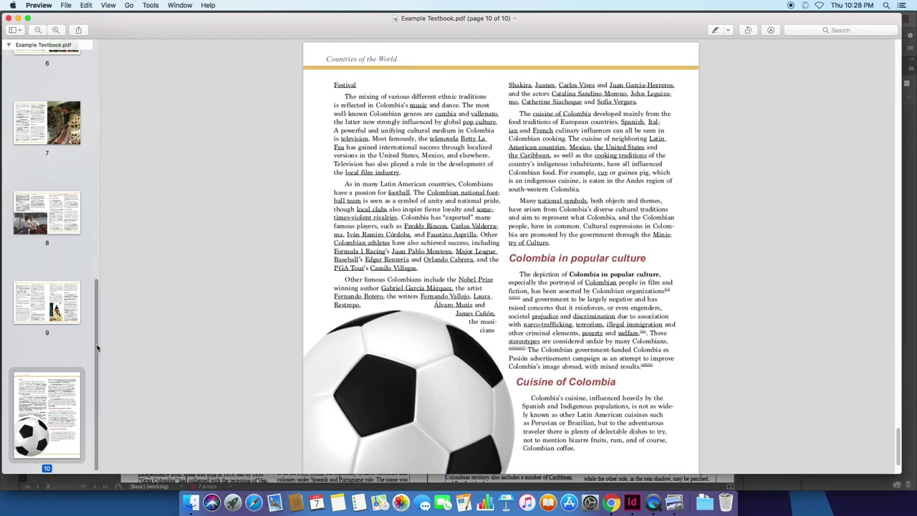
pyautogui.scroll(10, 100, 286)
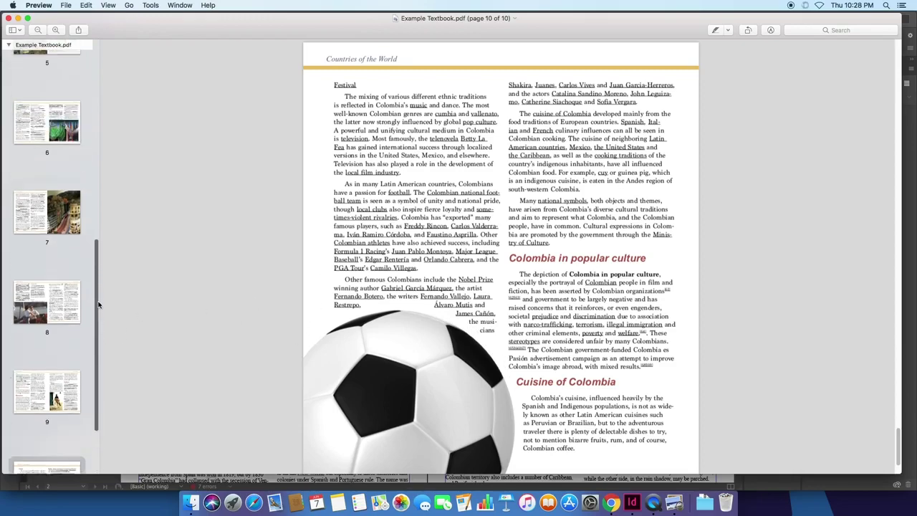
pyautogui.click(18, 19)
pyautogui.scroll(-10, 510, 319)
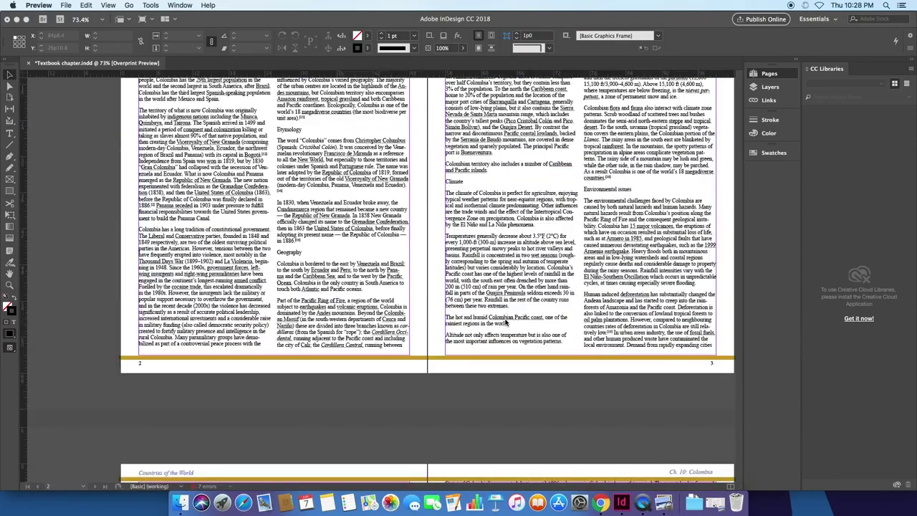
# Step: Look through the image files in the Colombia images folder in Finder and return to the start of spread 2-3 in InDesign
pyautogui.scroll(2, 505, 320)
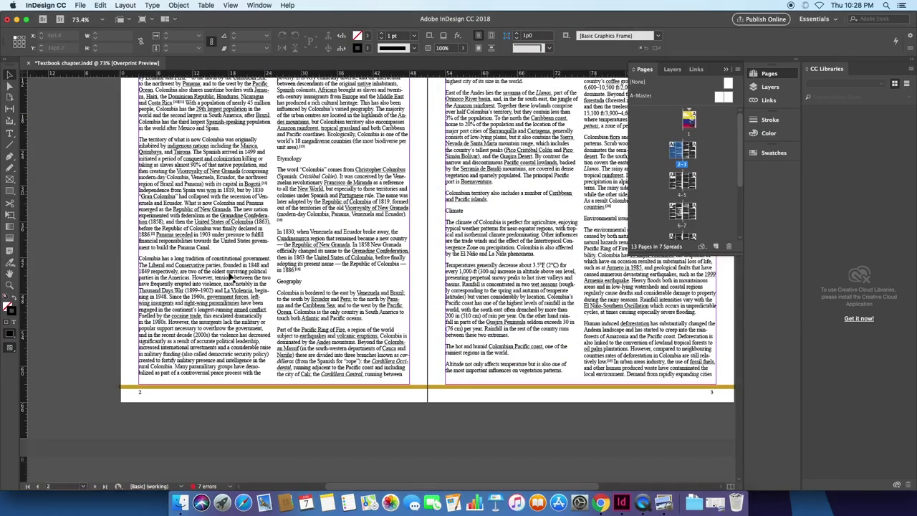
pyautogui.press('super+Tab')
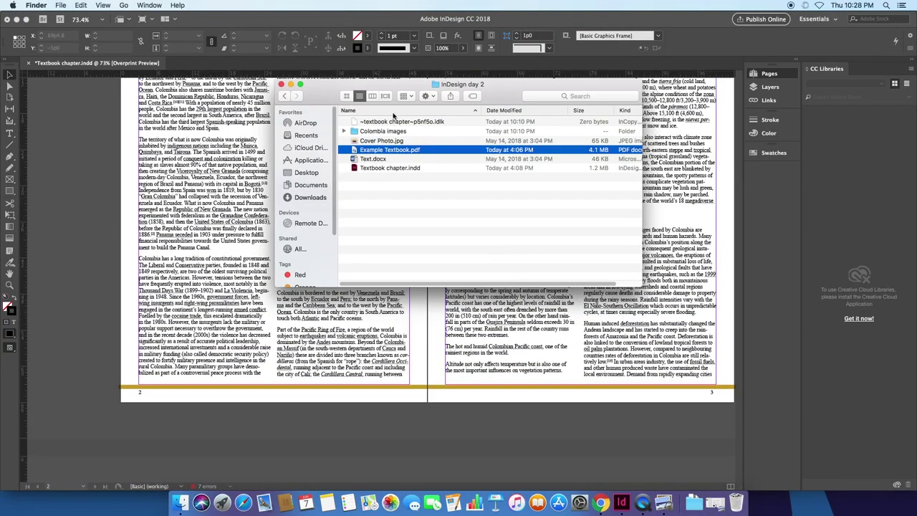
pyautogui.doubleClick(384, 132)
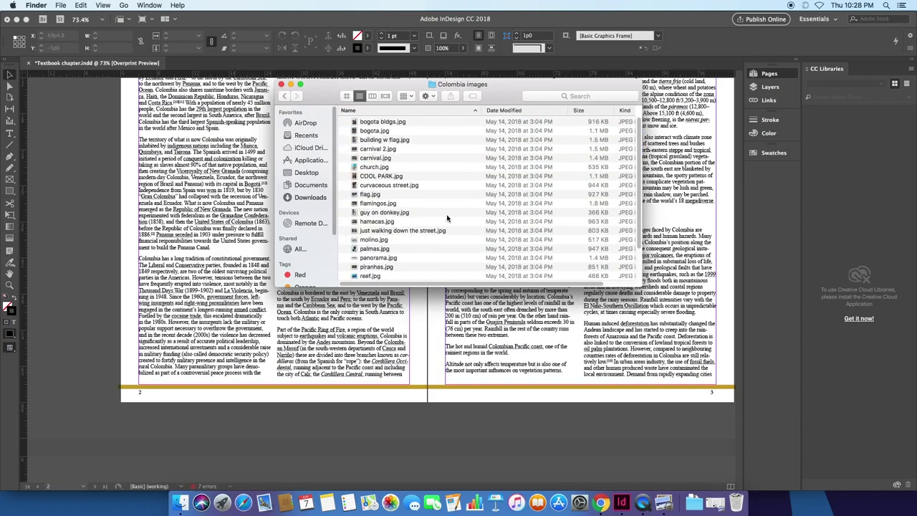
pyautogui.click(242, 219)
pyautogui.scroll(5, 312, 241)
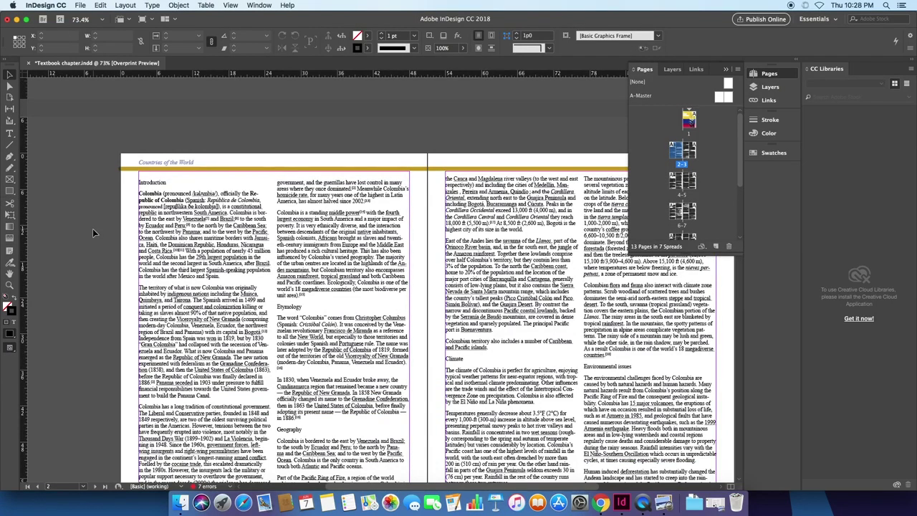
# Step: Load bogota.jpg, COOL PARK.jpg, guy on donkey.jpg, hamacas.jpg, panorama.jpg, reef.jpg and silhouette.jpg from the Colombia images folder for placing together
pyautogui.press('super+d')
pyautogui.click(388, 116)
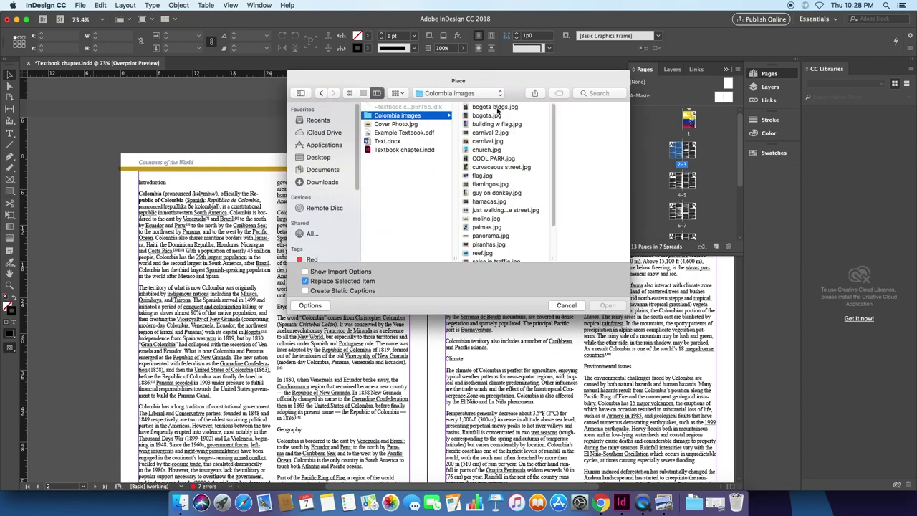
pyautogui.click(498, 115)
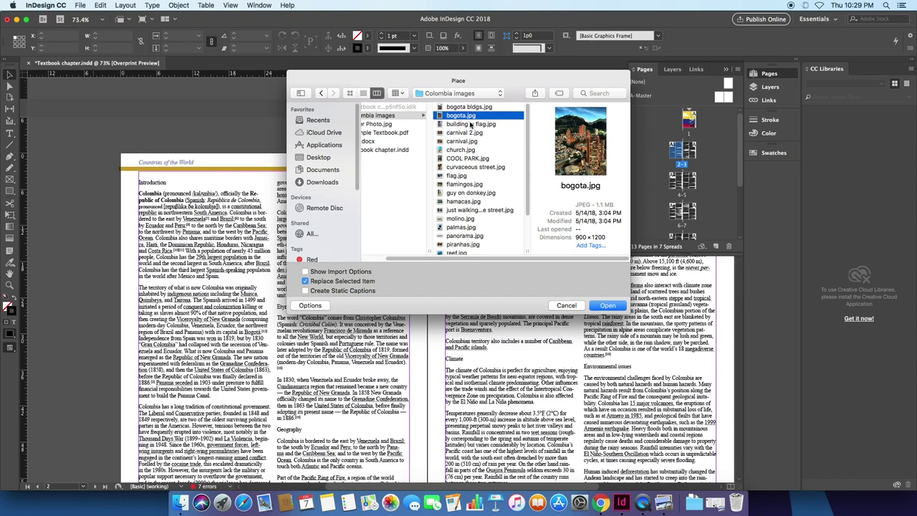
pyautogui.keyDown('super'); pyautogui.click(467, 159); pyautogui.keyUp('super')
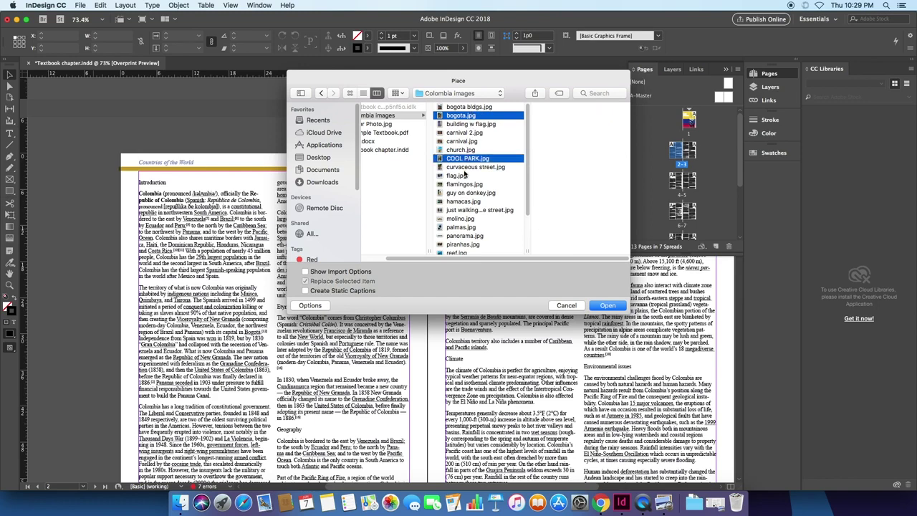
pyautogui.keyDown('super'); pyautogui.click(464, 202); pyautogui.keyUp('super')
pyautogui.keyDown('super'); pyautogui.click(457, 235); pyautogui.keyUp('super')
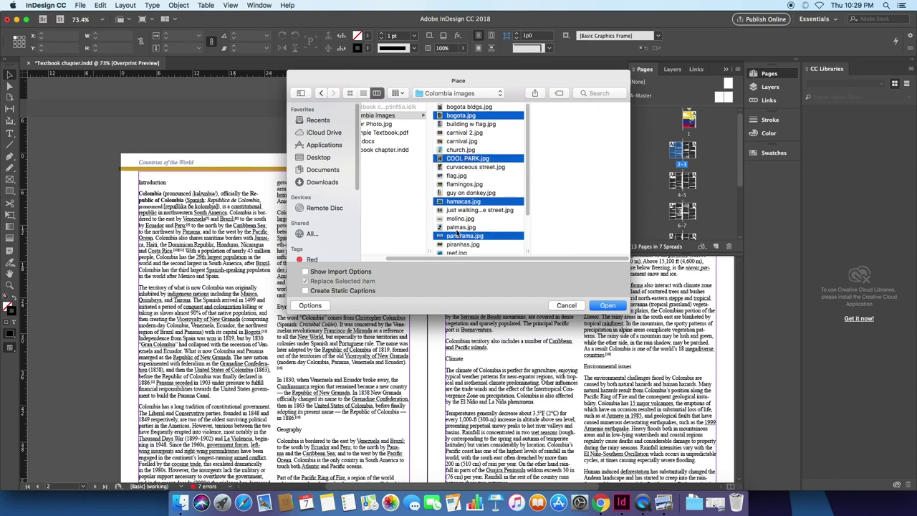
pyautogui.keyDown('super'); pyautogui.click(454, 192); pyautogui.keyUp('super')
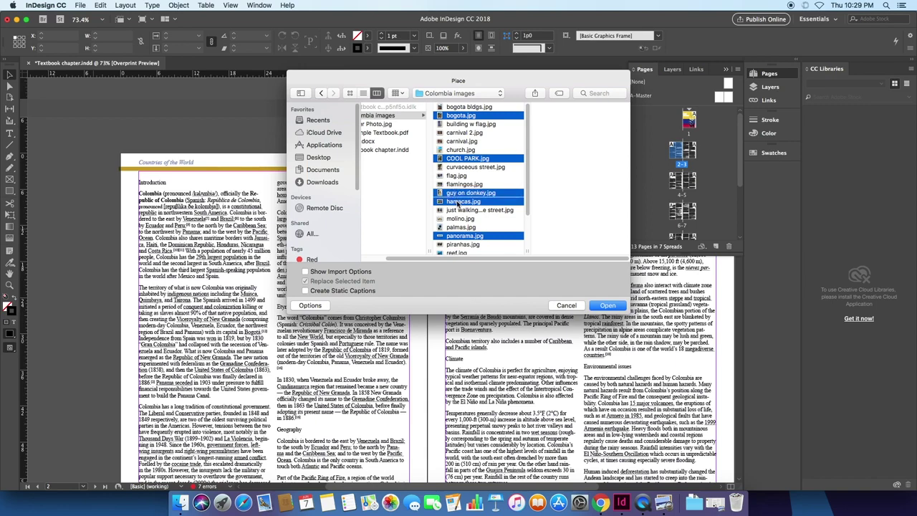
pyautogui.scroll(-3, 457, 204)
pyautogui.keyDown('super'); pyautogui.click(459, 212); pyautogui.keyUp('super')
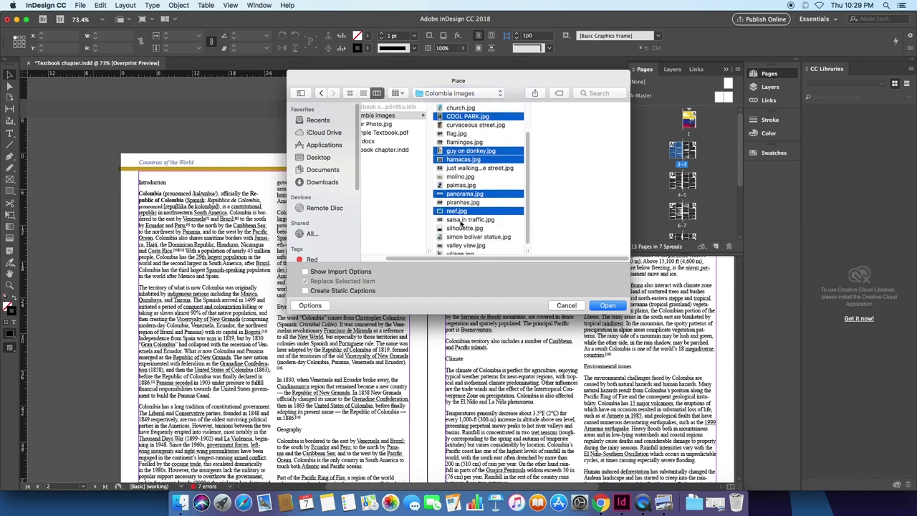
pyautogui.keyDown('super'); pyautogui.click(466, 228); pyautogui.keyUp('super')
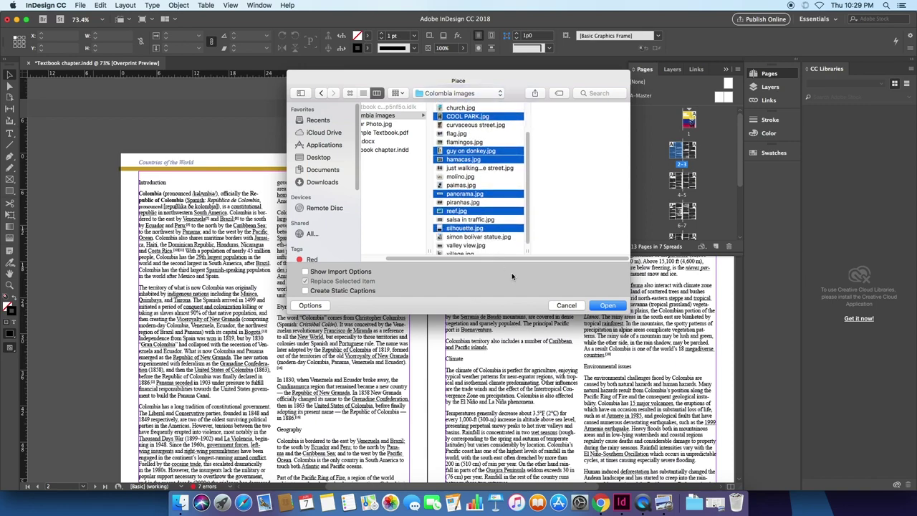
pyautogui.click(604, 305)
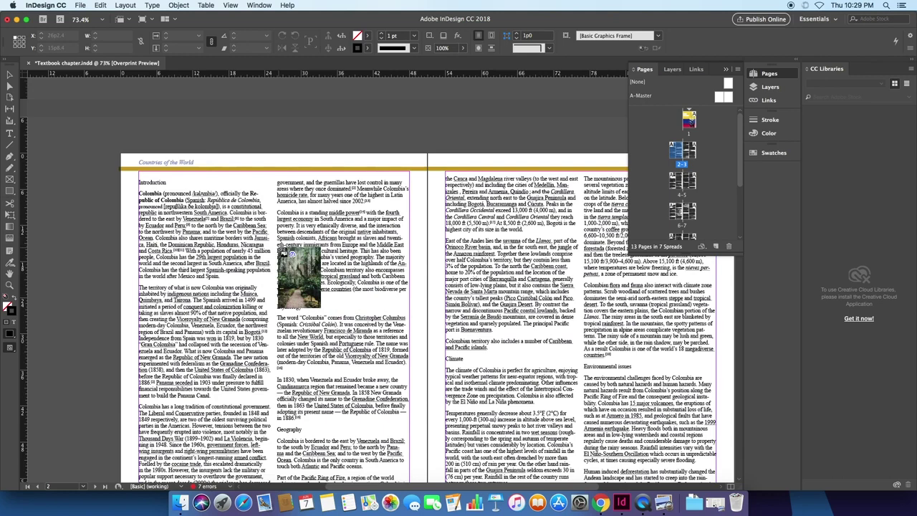
# Step: Cycle through the loaded pictures to check their thumbnails before placing any of them
pyautogui.press('Right')
pyautogui.press('Right')
pyautogui.press('Right')
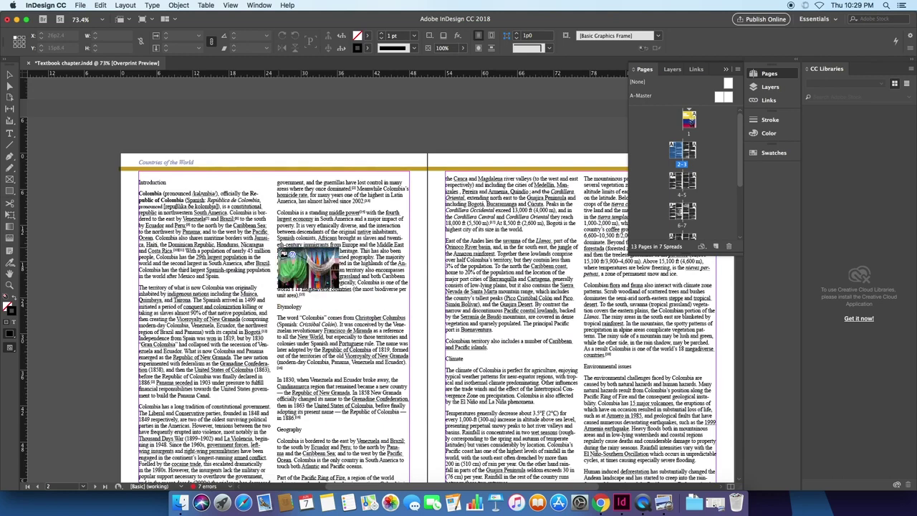
pyautogui.press('Right')
pyautogui.press('Right')
pyautogui.press('Right')
pyautogui.press('Right')
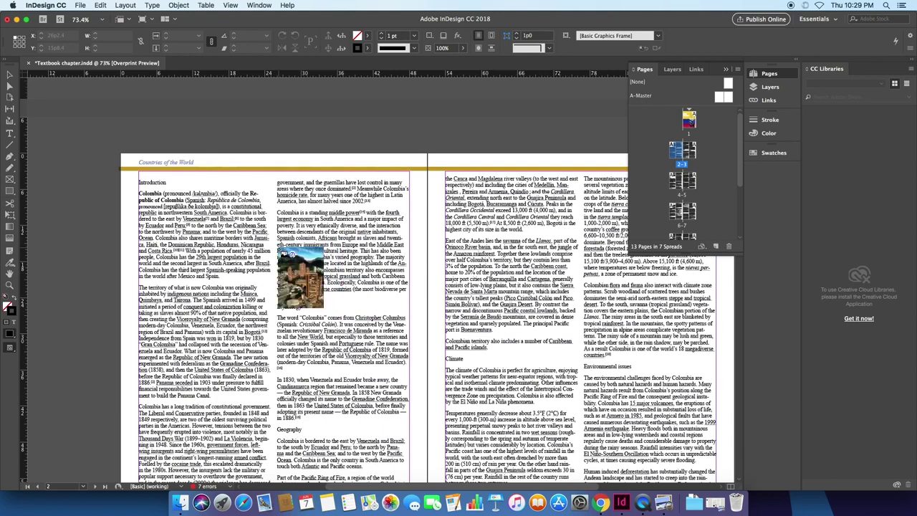
pyautogui.press('Right')
pyautogui.press('Right')
pyautogui.press('Right')
pyautogui.press('Right')
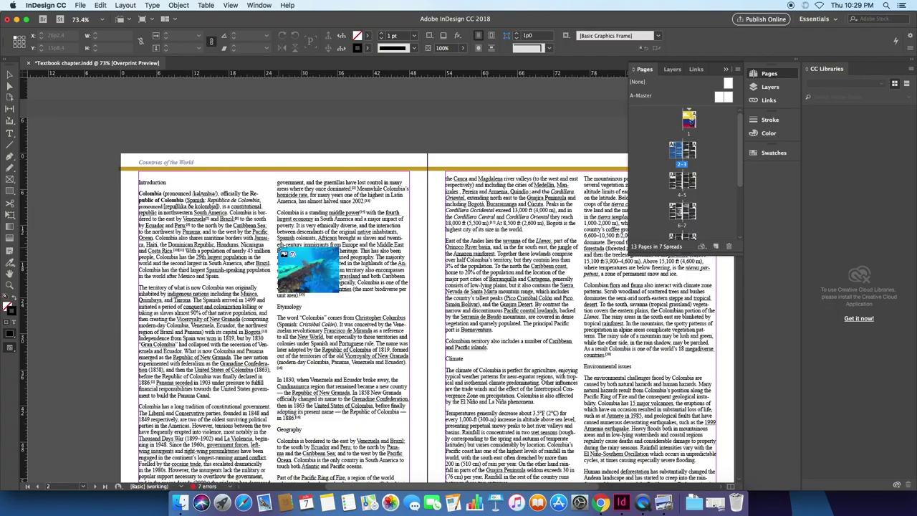
# Step: Place bogota.jpg over the second column of page 2 and guy on donkey.jpg between the columns of page 3
pyautogui.click(447, 348)
pyautogui.hotkey('ctrl', 'z')
pyautogui.moveTo(447, 349); pyautogui.dragTo(418, 271)
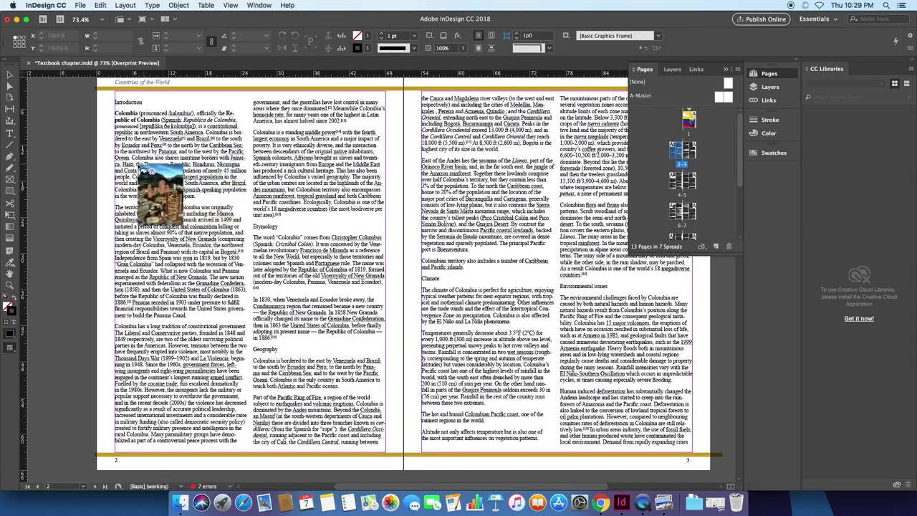
pyautogui.moveTo(252, 144); pyautogui.dragTo(391, 328)
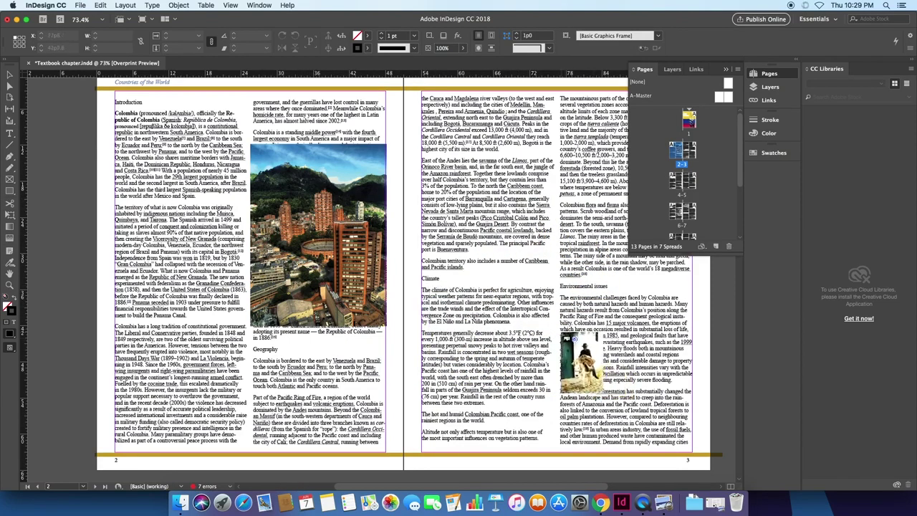
pyautogui.moveTo(492, 160); pyautogui.dragTo(605, 324)
# Step: Place hamacas.jpg across both columns at the bottom of page 4, running off the page's lower edge
pyautogui.scroll(-10, 484, 371)
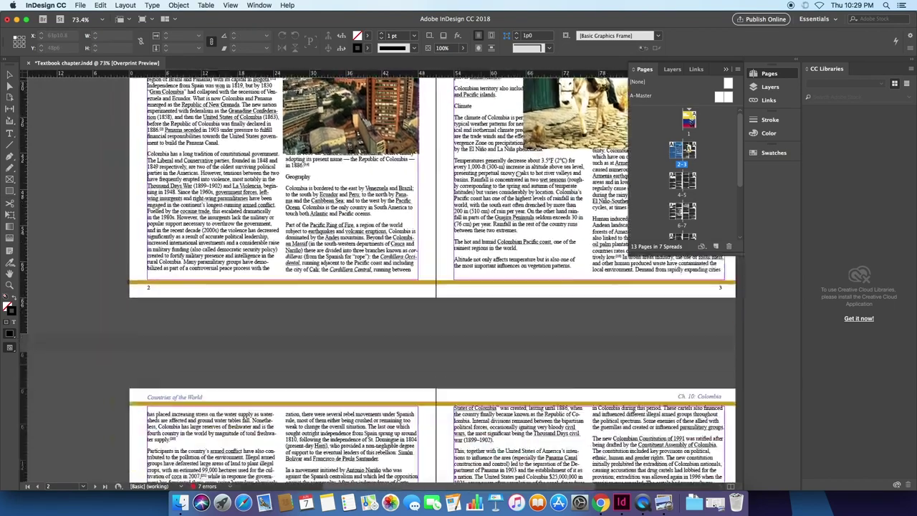
pyautogui.scroll(-5, 403, 373)
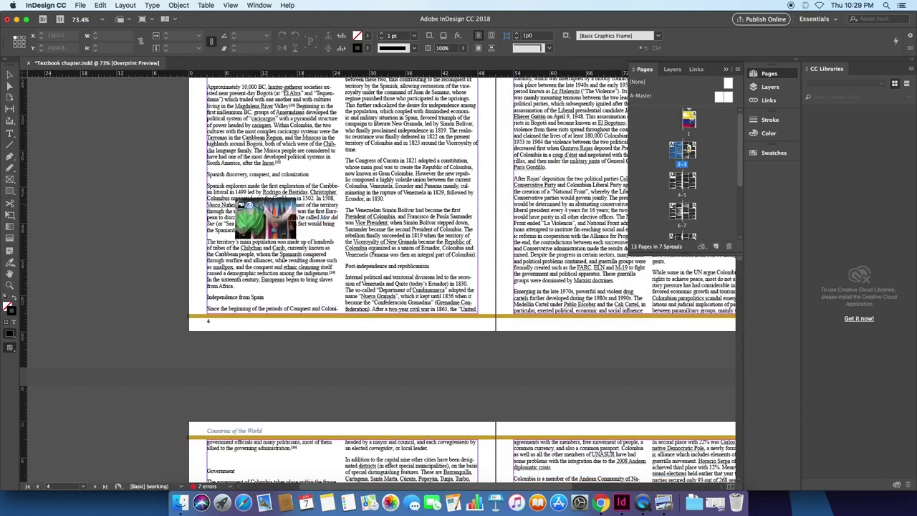
pyautogui.moveTo(208, 178); pyautogui.dragTo(478, 323)
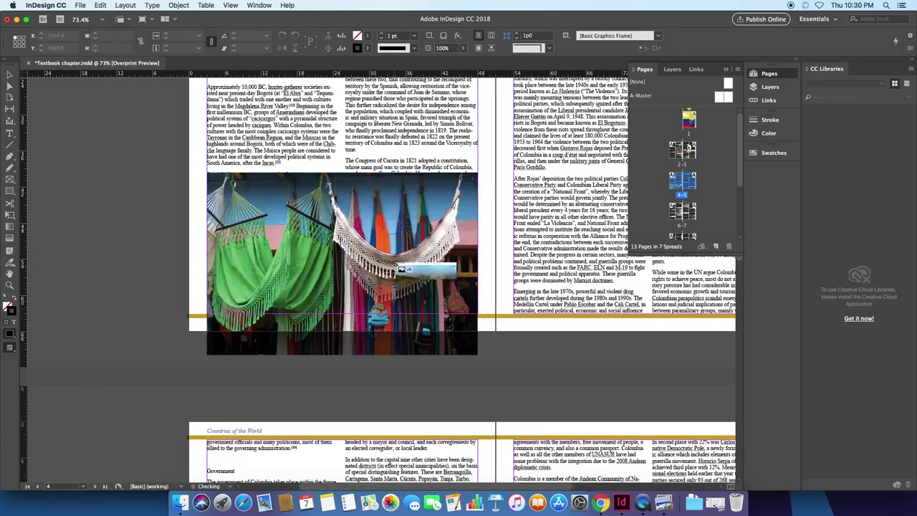
pyautogui.scroll(1, 497, 259)
pyautogui.hscroll(5, 497, 260)
pyautogui.scroll(3, 497, 259)
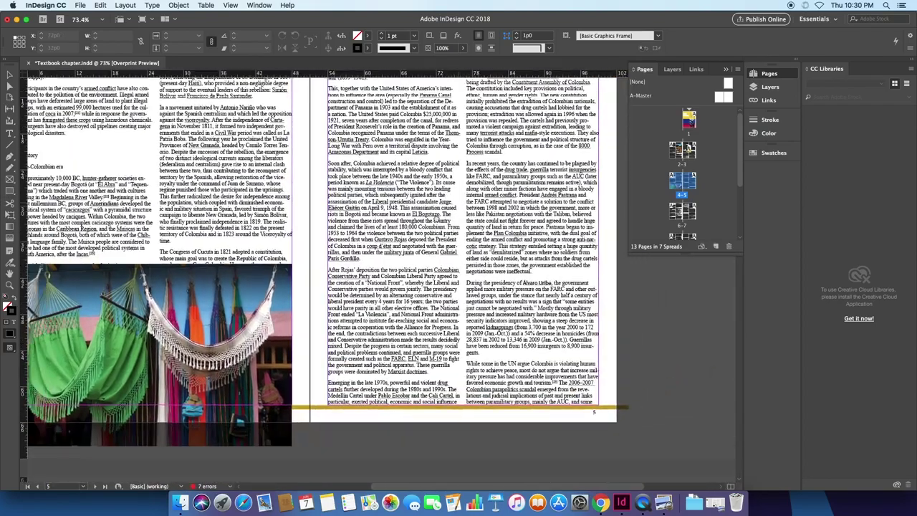
pyautogui.moveTo(467, 94); pyautogui.dragTo(604, 169)
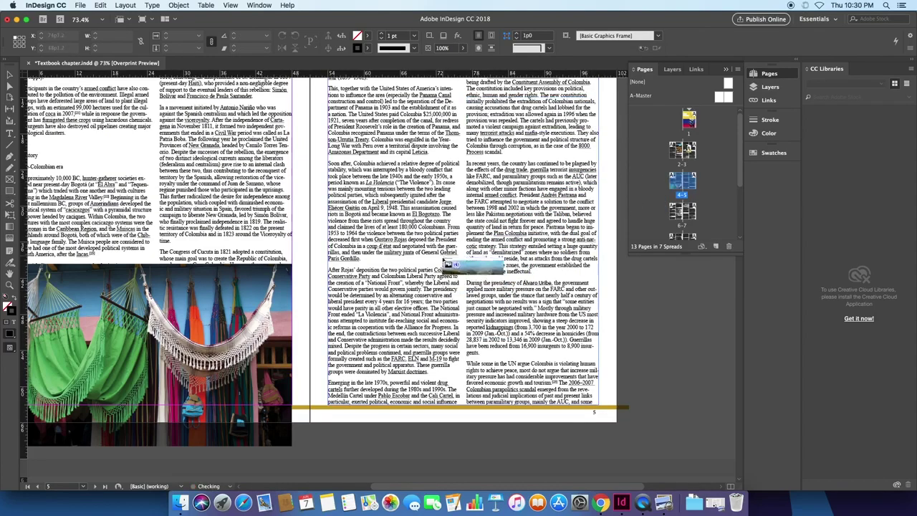
# Step: Place panorama.jpg across the full text width of spread 6-7 and reef.jpg between the columns in the upper half of page 8
pyautogui.scroll(-10, 437, 286)
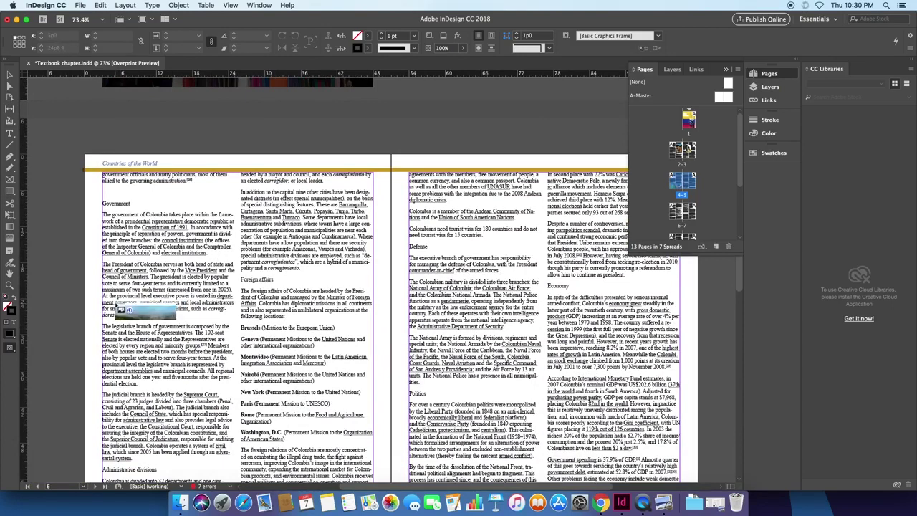
pyautogui.moveTo(133, 309); pyautogui.dragTo(677, 381)
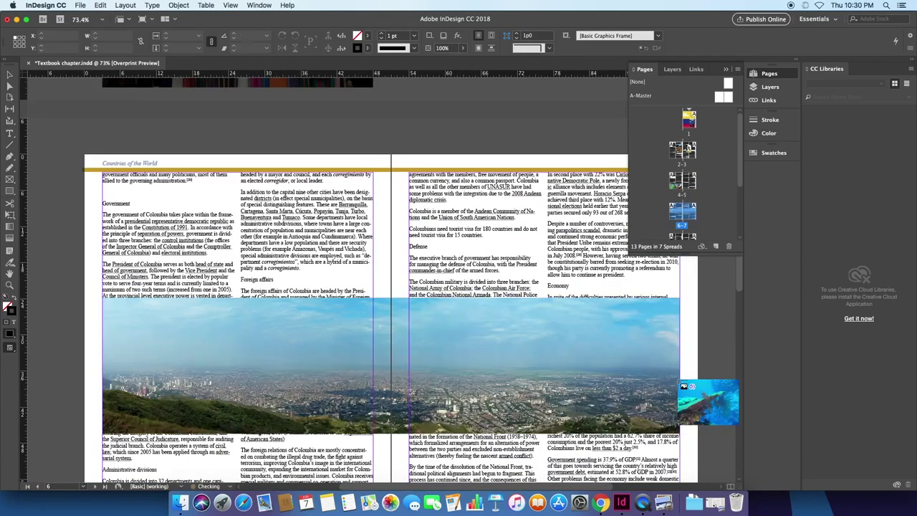
pyautogui.scroll(-5, 525, 173)
pyautogui.scroll(-10, 525, 174)
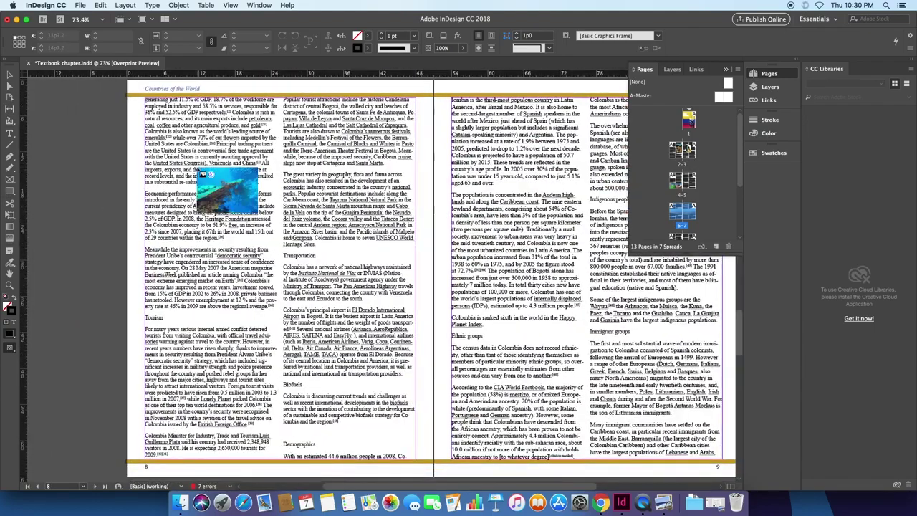
pyautogui.press('Right')
pyautogui.moveTo(350, 312); pyautogui.dragTo(350, 312)
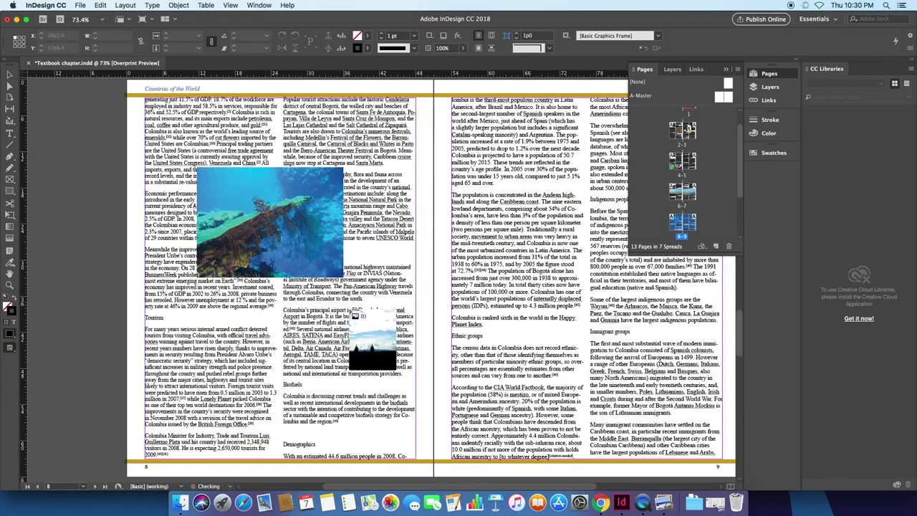
# Step: Place silhouette.jpg over the lower part of page 9's second column, about 22p wide and 28p6 high
pyautogui.scroll(-3, 528, 269)
pyautogui.hscroll(3, 528, 269)
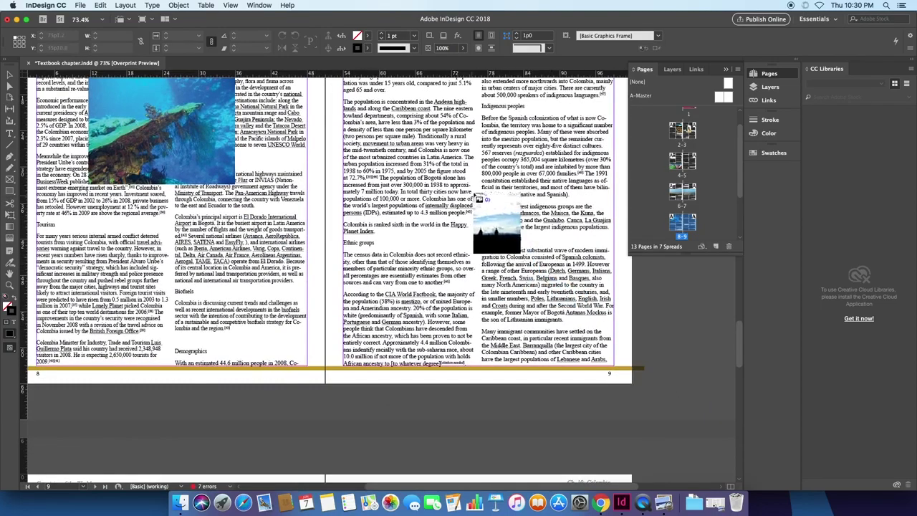
pyautogui.moveTo(478, 166); pyautogui.dragTo(623, 344)
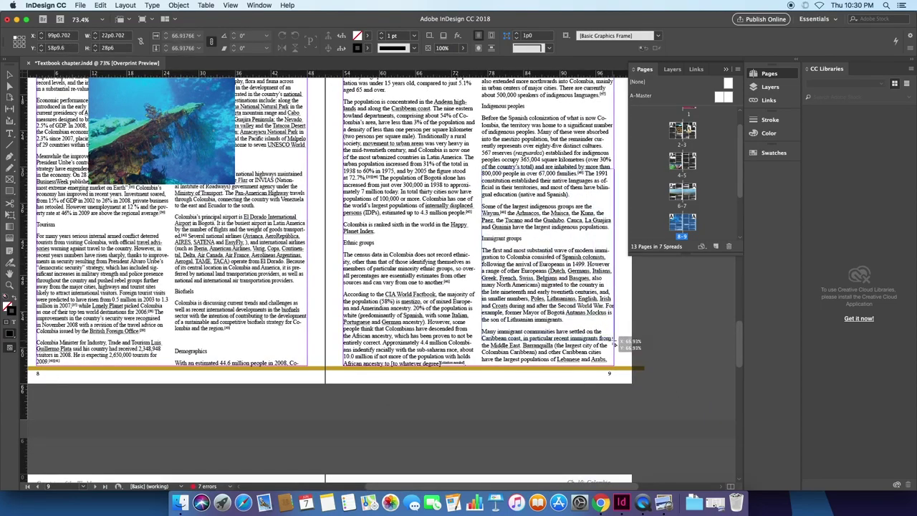
# Step: Place COOL PARK.jpg as a full-page picture over page 10
pyautogui.scroll(-3, 517, 182)
pyautogui.hscroll(-3, 517, 182)
pyautogui.scroll(-5, 517, 179)
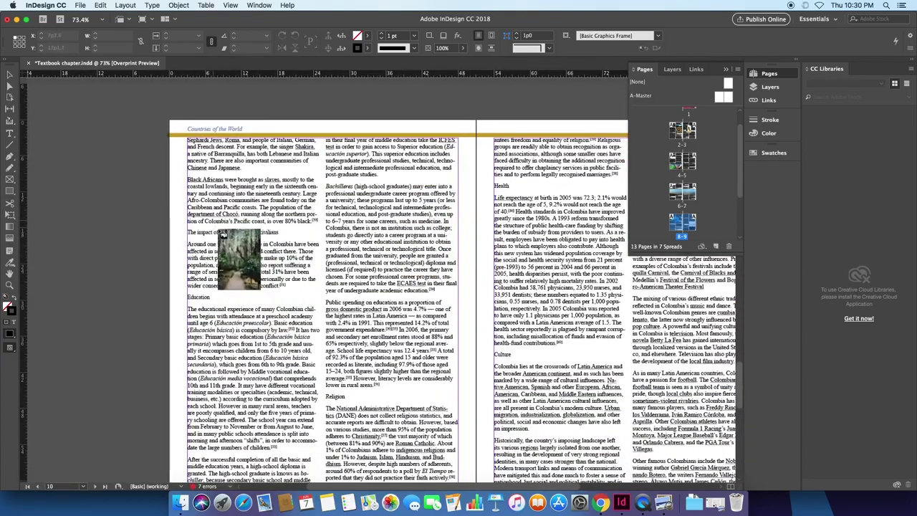
pyautogui.scroll(-2, 237, 244)
pyautogui.hscroll(-1, 236, 244)
pyautogui.scroll(-1, 283, 259)
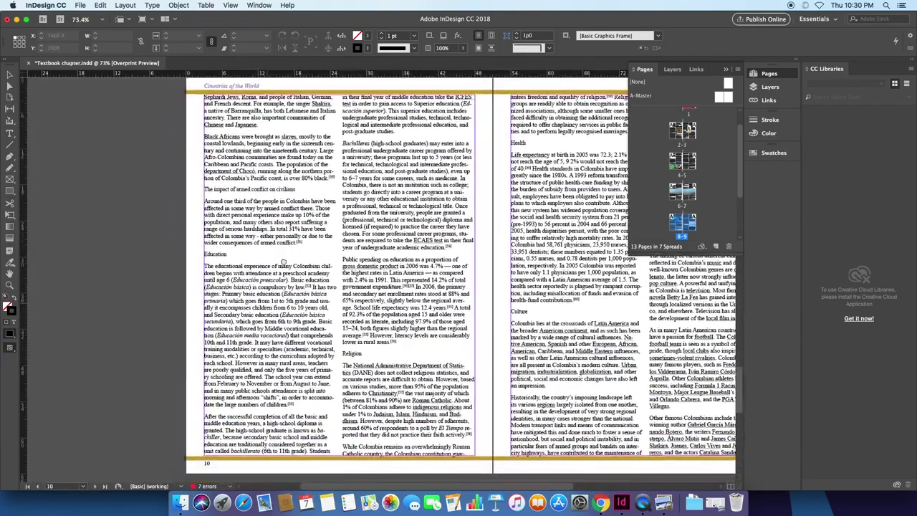
pyautogui.moveTo(185, 74); pyautogui.dragTo(517, 469)
# Step: Shift and enlarge the park picture to about 51p5 by 73p0 at X 0p0, Y -3p0 so it fills page 10 into the bleed
pyautogui.scroll(-2, 517, 469)
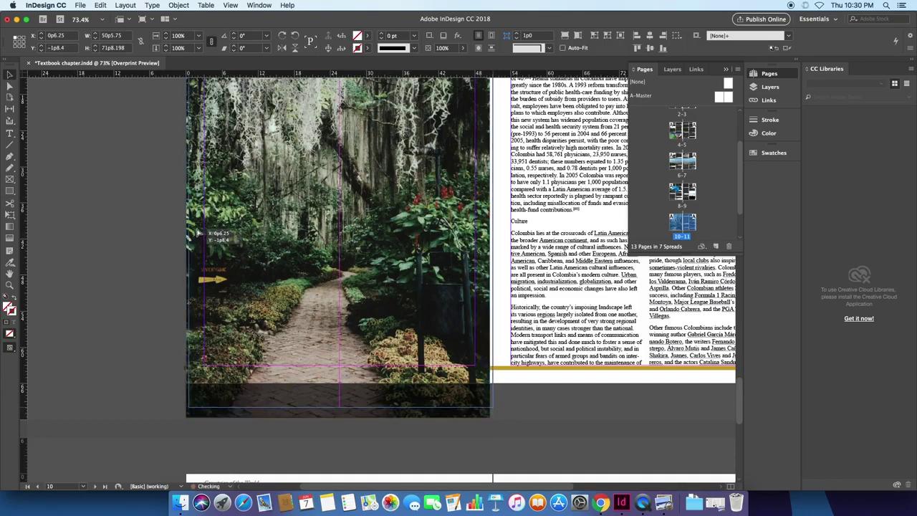
pyautogui.moveTo(194, 242); pyautogui.dragTo(195, 224)
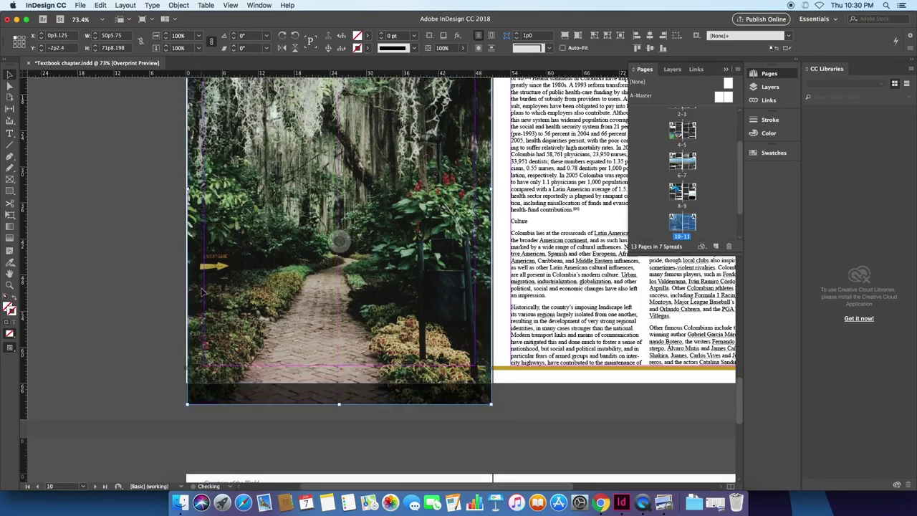
pyautogui.moveTo(187, 405); pyautogui.dragTo(186, 411)
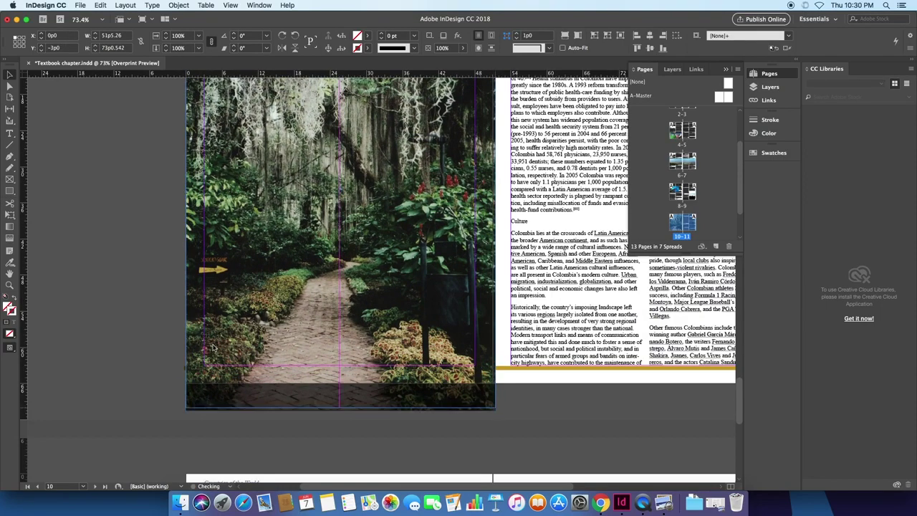
pyautogui.click(126, 344)
# Step: Check the end of the text on page 12 and return to the pictures on spread 2-3
pyautogui.scroll(-5, 370, 384)
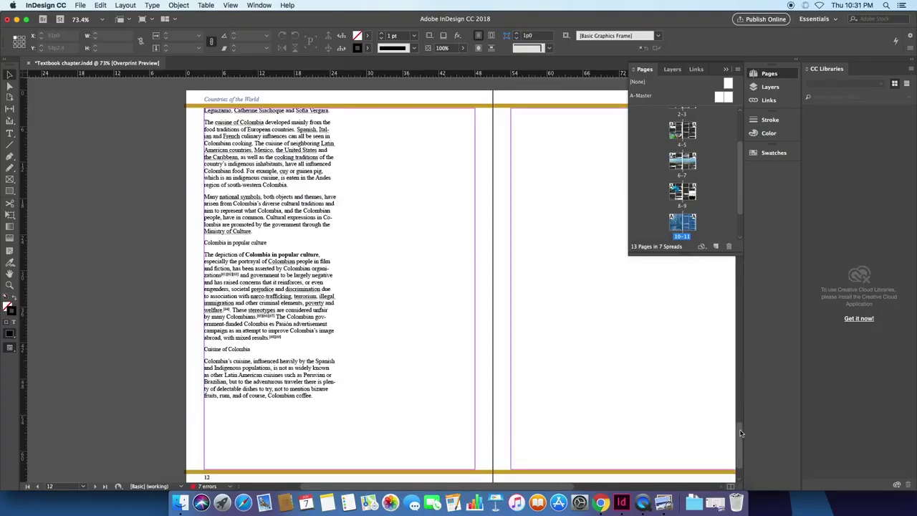
pyautogui.moveTo(742, 430); pyautogui.dragTo(767, 167)
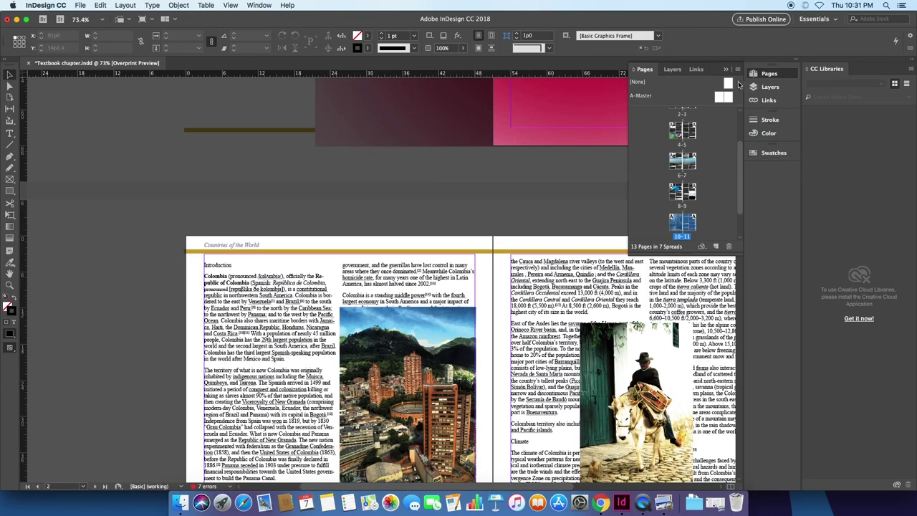
# Step: Open the Text Wrap panel, dock it beneath Swatches and leave it expanded there
pyautogui.click(727, 70)
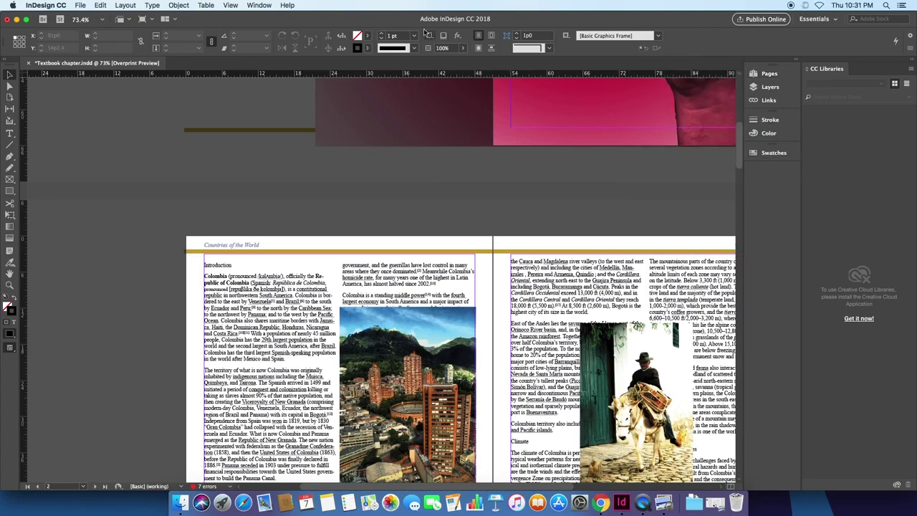
pyautogui.click(257, 6)
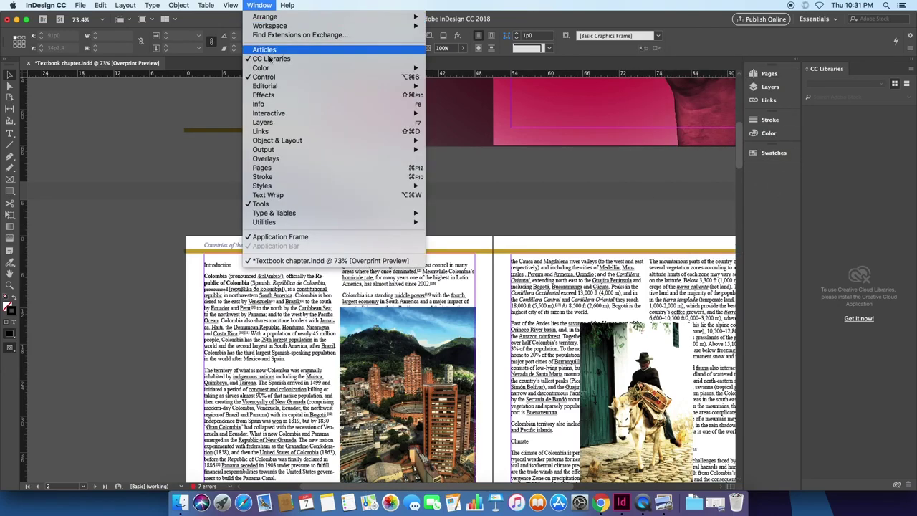
pyautogui.click(288, 195)
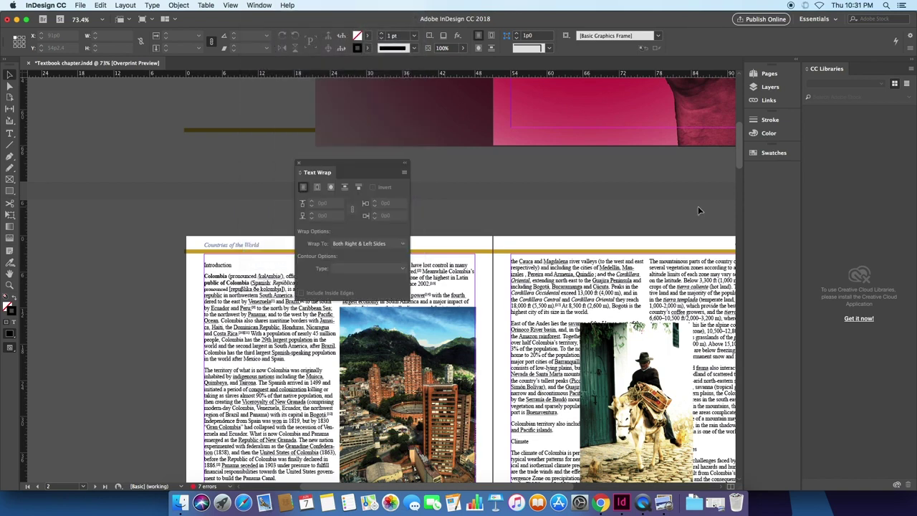
pyautogui.moveTo(318, 176); pyautogui.dragTo(768, 175)
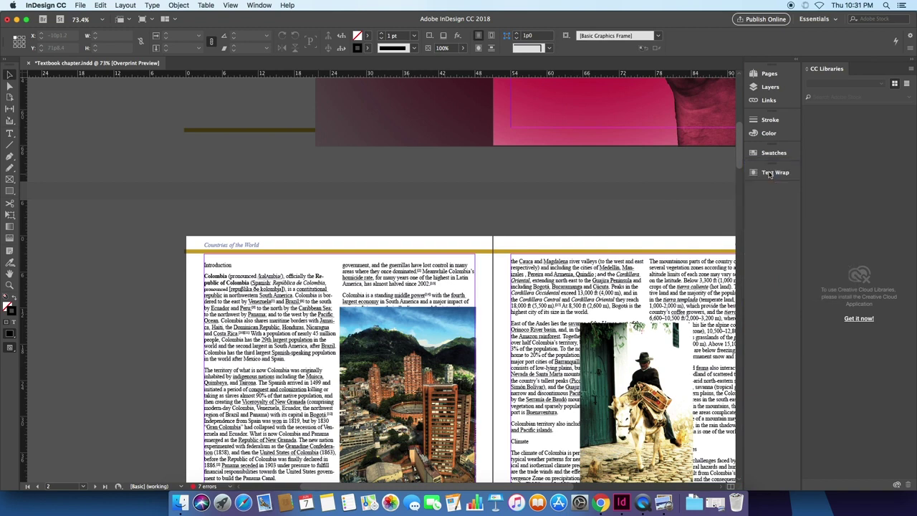
pyautogui.click(764, 176)
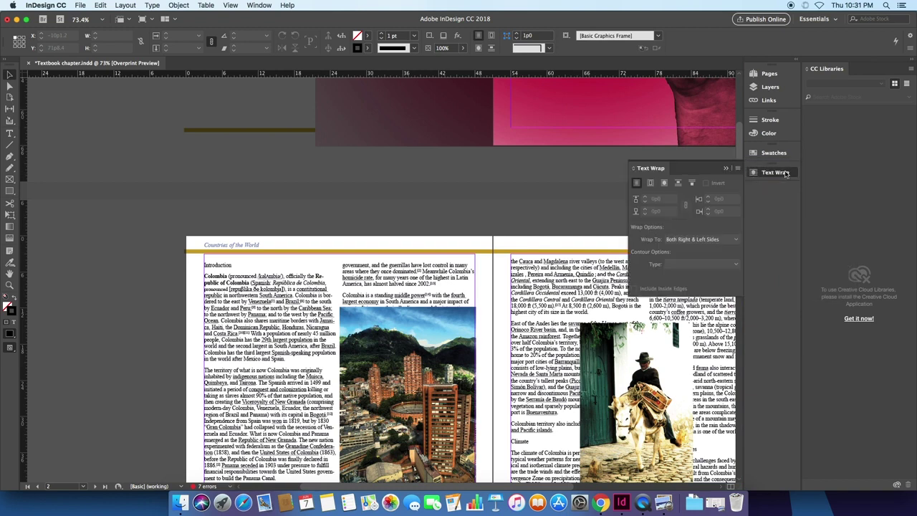
pyautogui.click(785, 174)
pyautogui.click(785, 176)
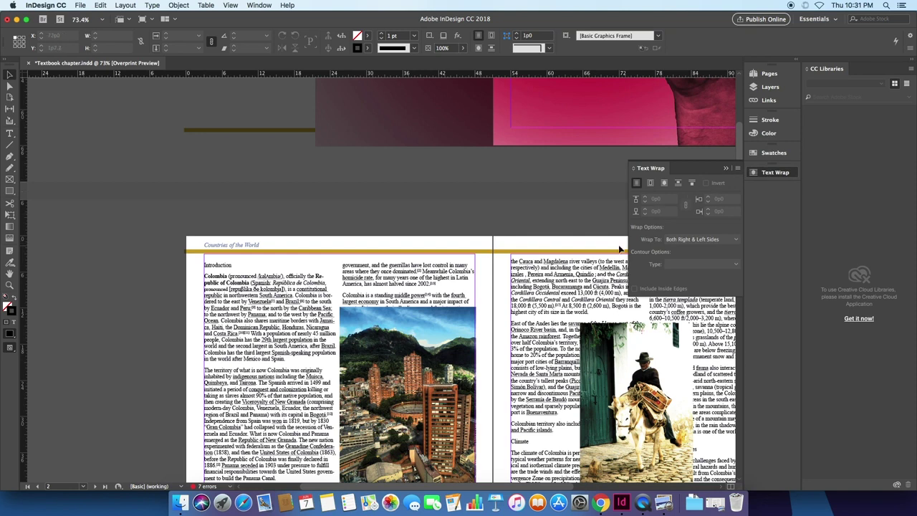
# Step: Wrap text around the bounding box of page 2's city picture and move it down to about Y 18p6
pyautogui.click(649, 184)
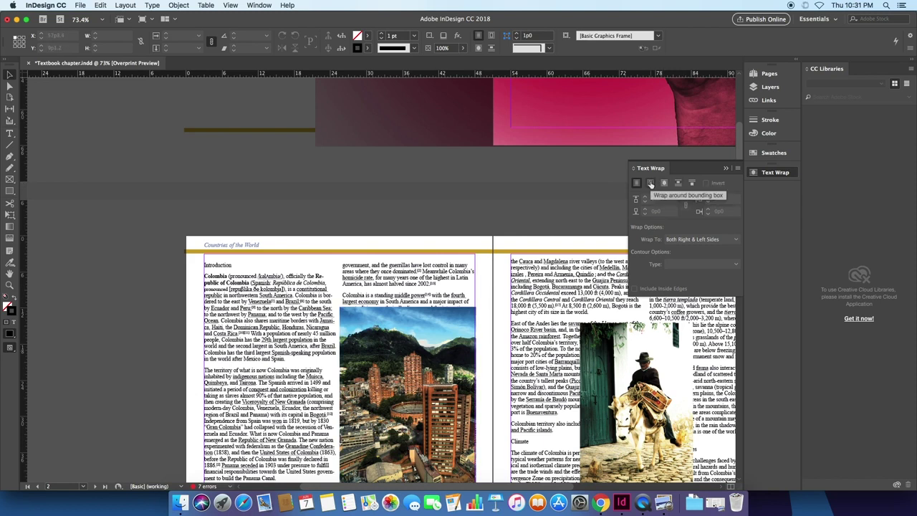
pyautogui.click(446, 331)
pyautogui.scroll(-5, 462, 378)
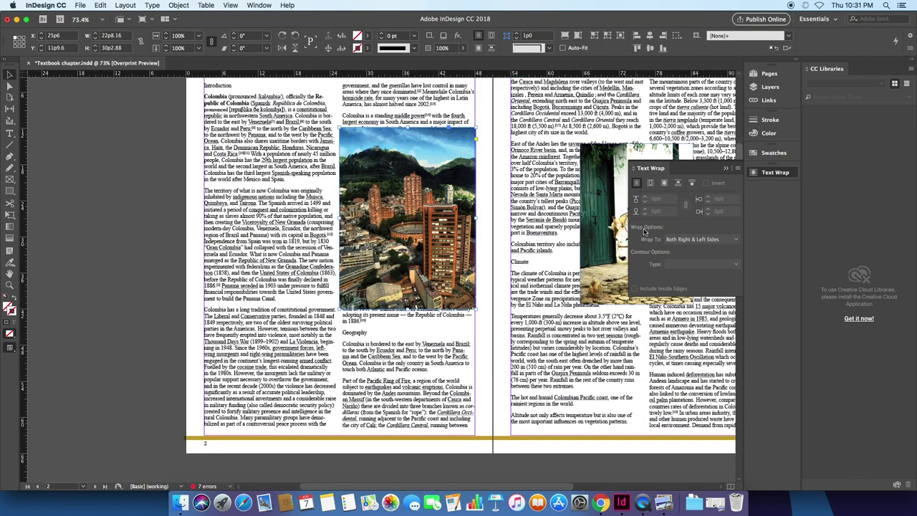
pyautogui.click(652, 184)
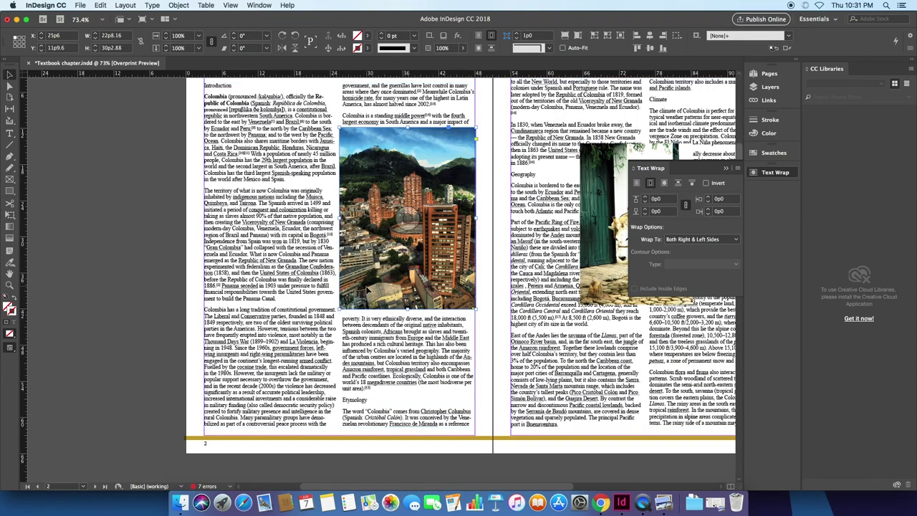
pyautogui.moveTo(367, 300); pyautogui.dragTo(371, 325)
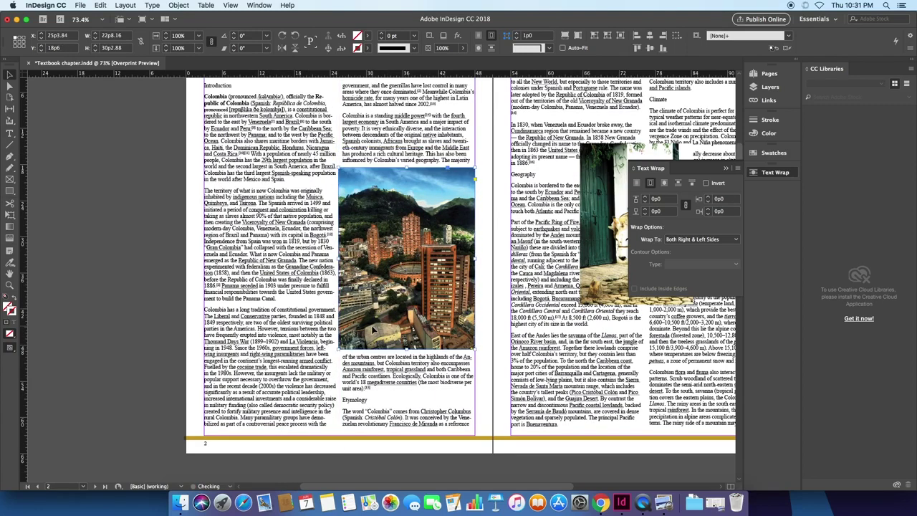
# Step: Set the city picture's text wrap offset to 0p10 on all four sides
pyautogui.click(657, 201)
pyautogui.click(656, 211)
pyautogui.click(719, 199)
pyautogui.click(719, 211)
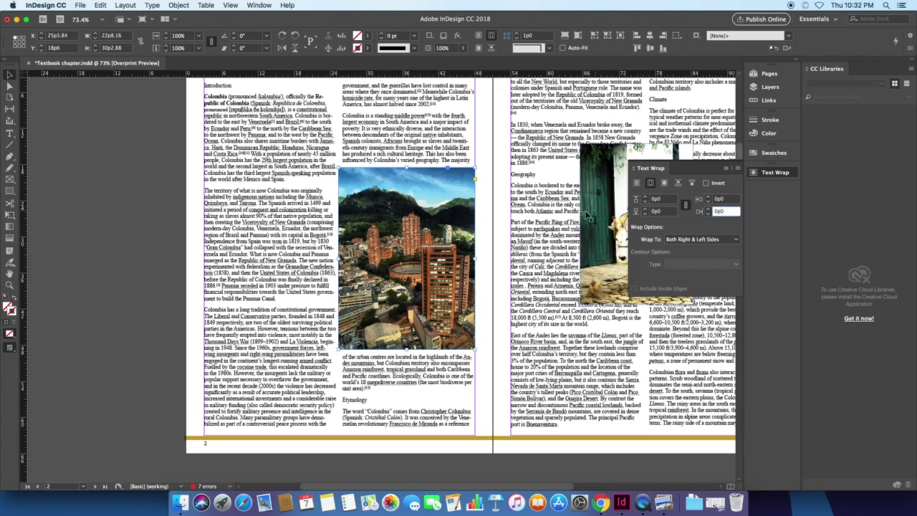
pyautogui.click(655, 199)
pyautogui.click(646, 197)
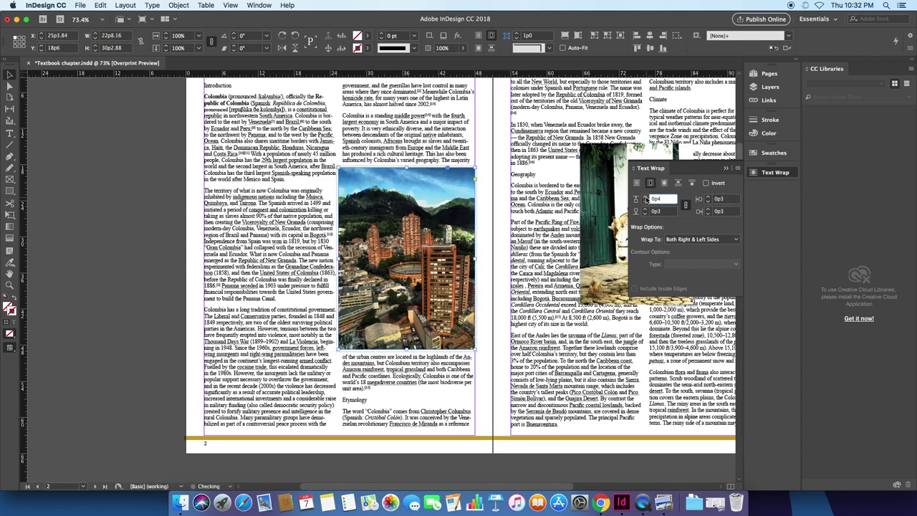
pyautogui.click(645, 197)
pyautogui.click(645, 197)
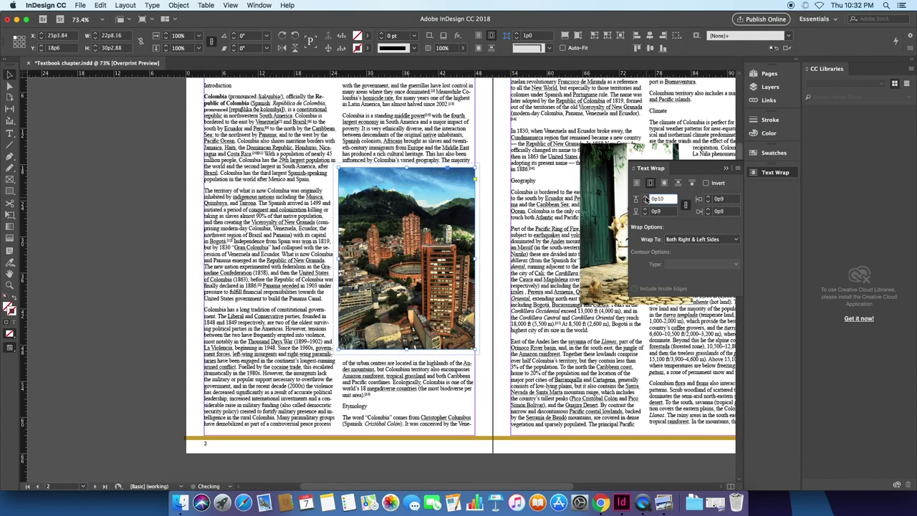
pyautogui.click(645, 198)
pyautogui.click(645, 197)
pyautogui.click(645, 198)
pyautogui.click(645, 197)
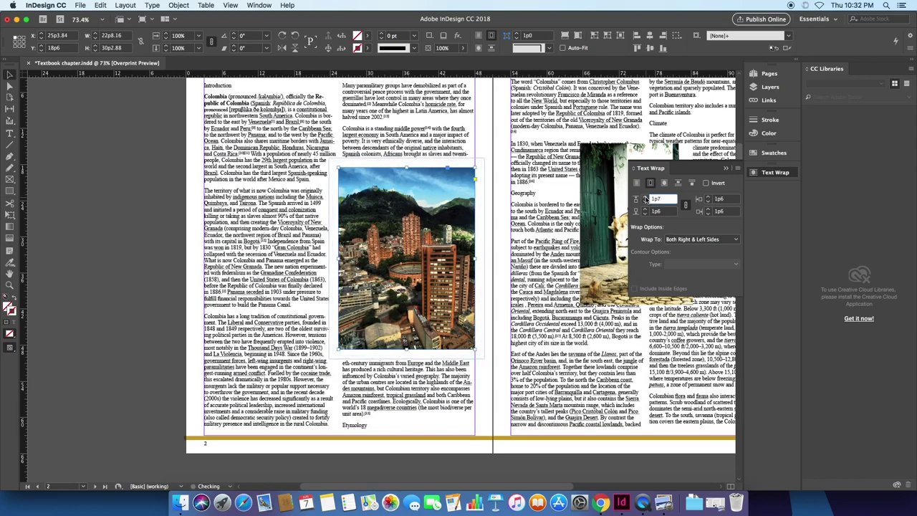
pyautogui.click(645, 198)
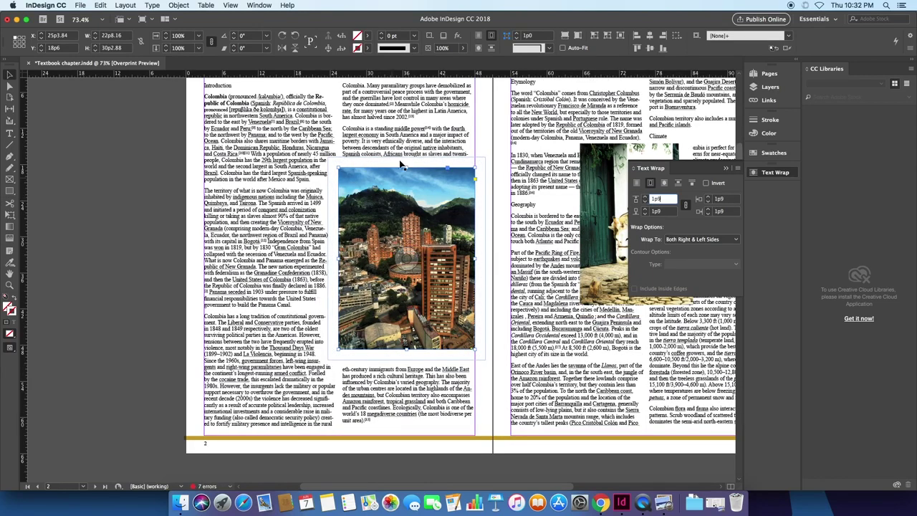
pyautogui.click(645, 202)
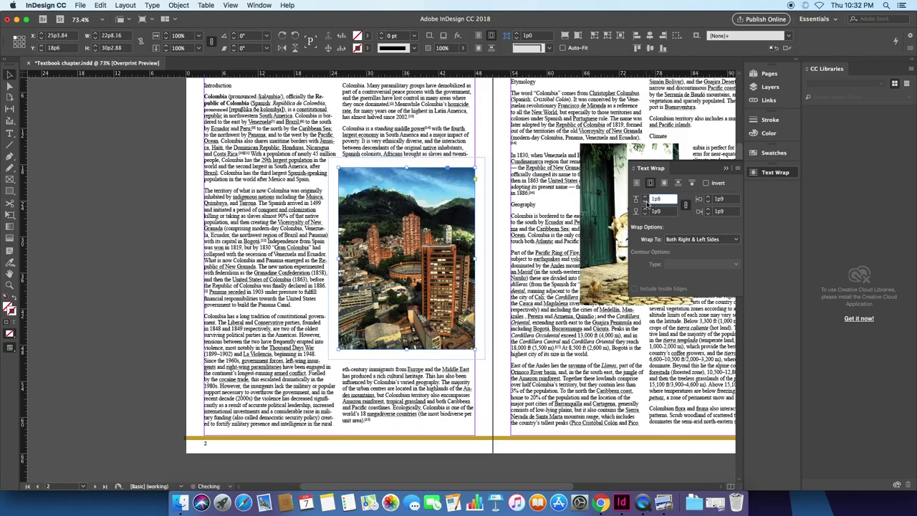
pyautogui.click(646, 202)
pyautogui.click(645, 202)
pyautogui.click(645, 202)
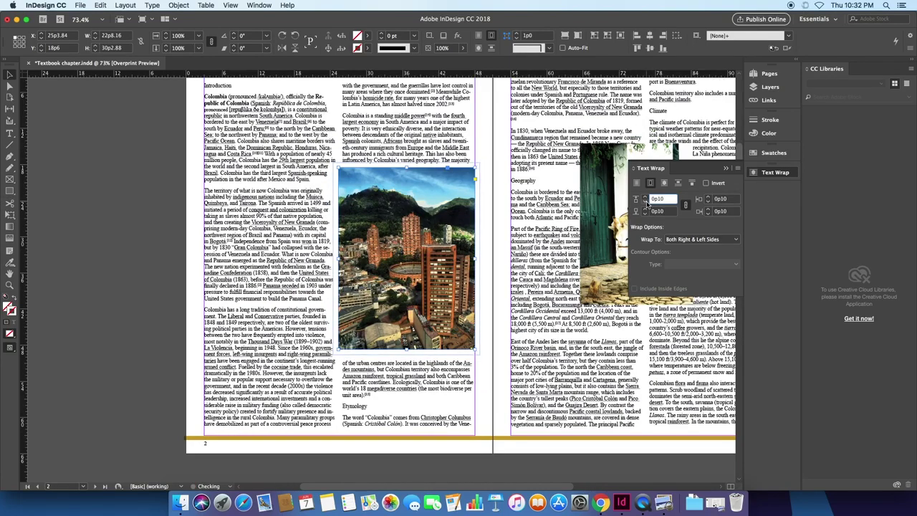
# Step: Wrap the text around the bounding box of the donkey rider picture on page 3
pyautogui.click(609, 197)
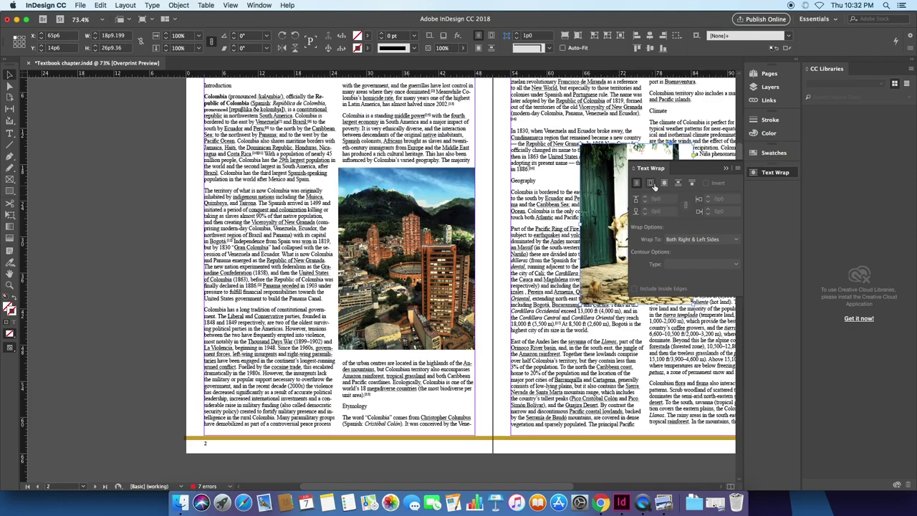
pyautogui.click(651, 183)
# Step: Apply a bounding-box text wrap to the hammock picture on page 4 and move it up to about Y 31p6
pyautogui.scroll(-10, 574, 295)
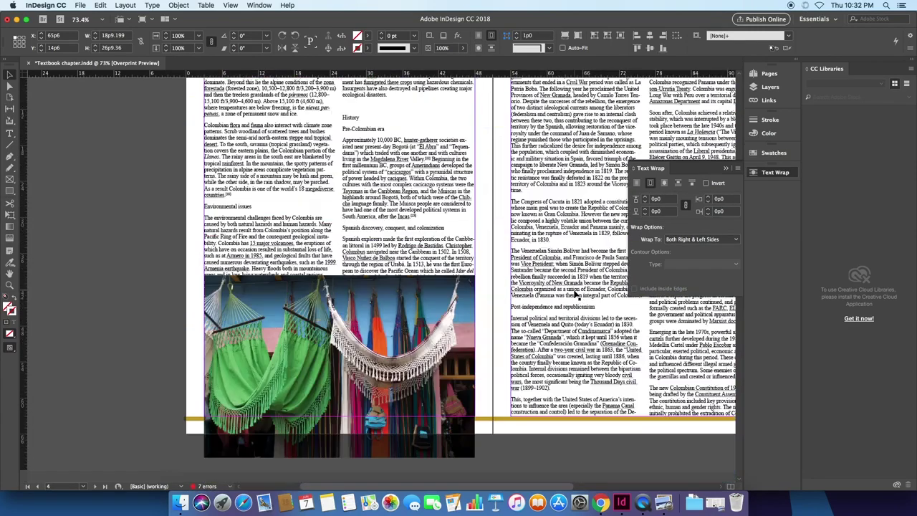
pyautogui.click(458, 294)
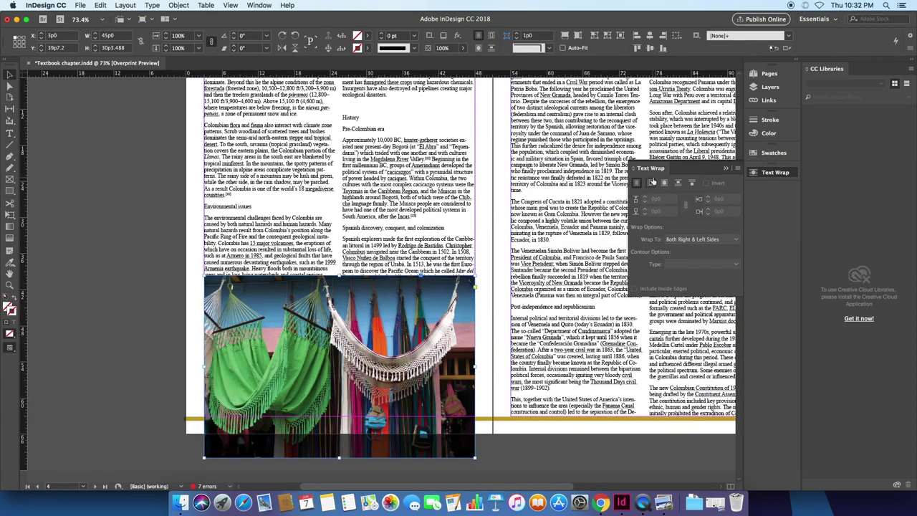
pyautogui.click(651, 183)
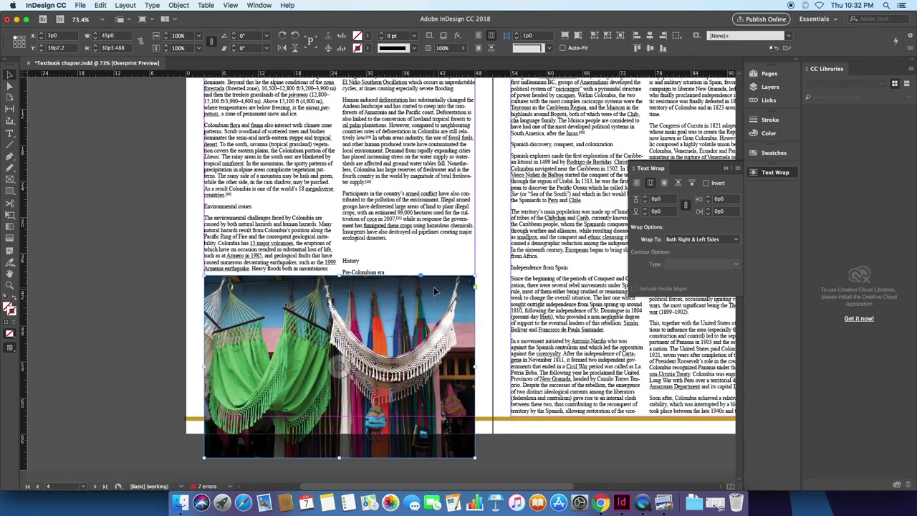
pyautogui.moveTo(433, 287)
pyautogui.mouseDown()
pyautogui.moveTo(437, 294)
pyautogui.moveTo(439, 276)
pyautogui.moveTo(442, 290)
pyautogui.mouseUp()
# Step: Extend the frame of the city panorama across pages 6-7 to about 104p8 by 28p6 without scaling the picture
pyautogui.scroll(-5, 507, 309)
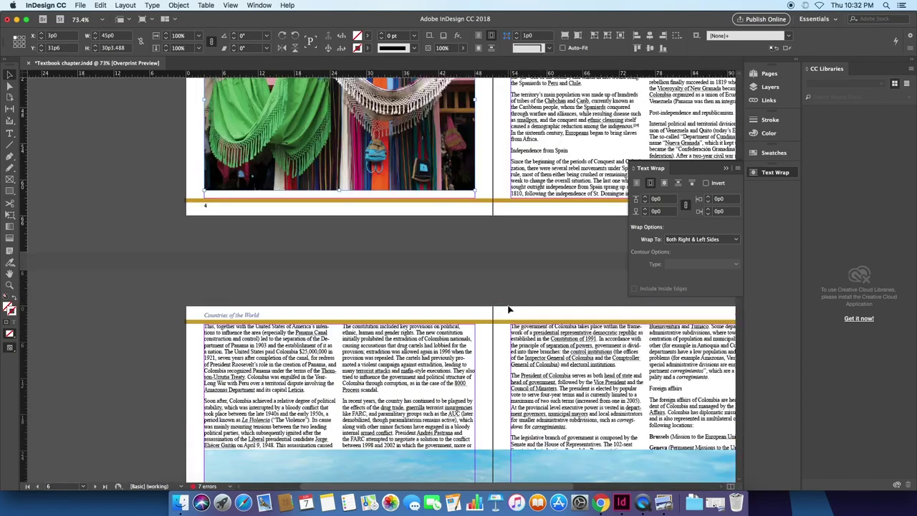
pyautogui.scroll(2, 507, 307)
pyautogui.scroll(-12, 508, 307)
pyautogui.scroll(5, 502, 301)
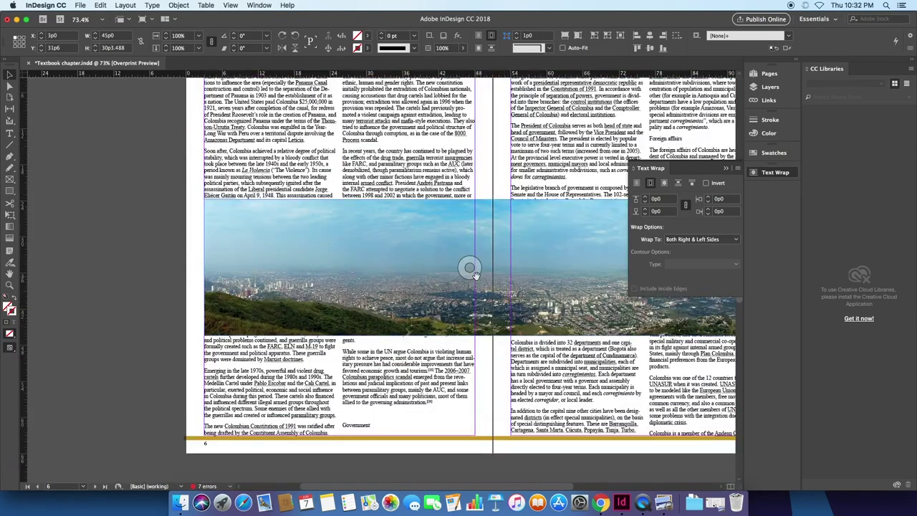
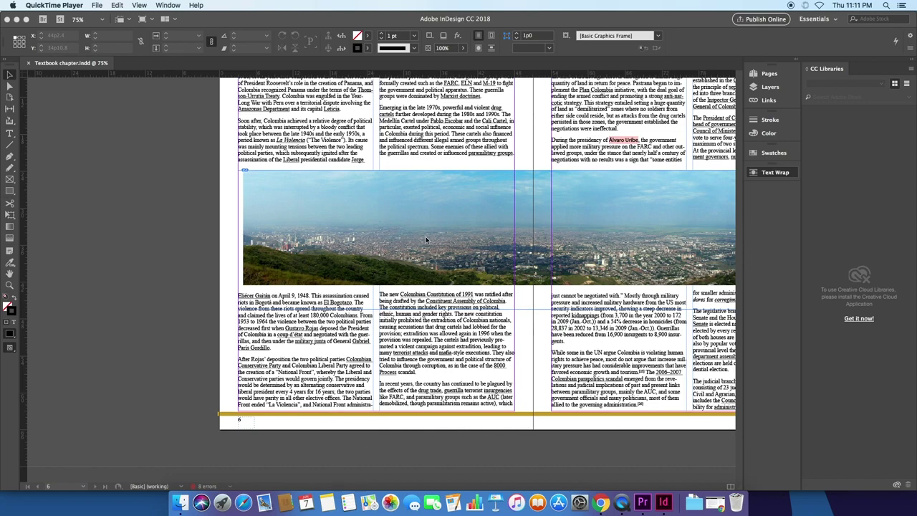
pyautogui.click(308, 204)
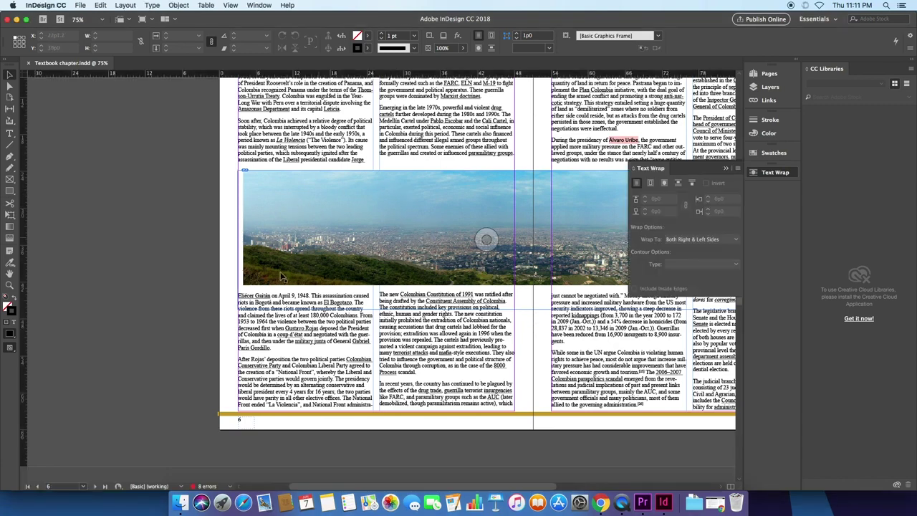
pyautogui.click(251, 284)
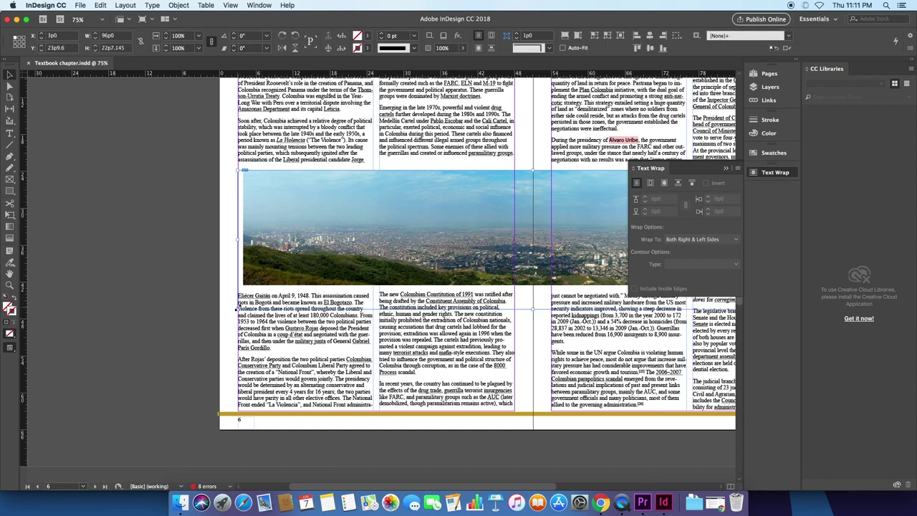
pyautogui.moveTo(236, 308); pyautogui.dragTo(190, 342)
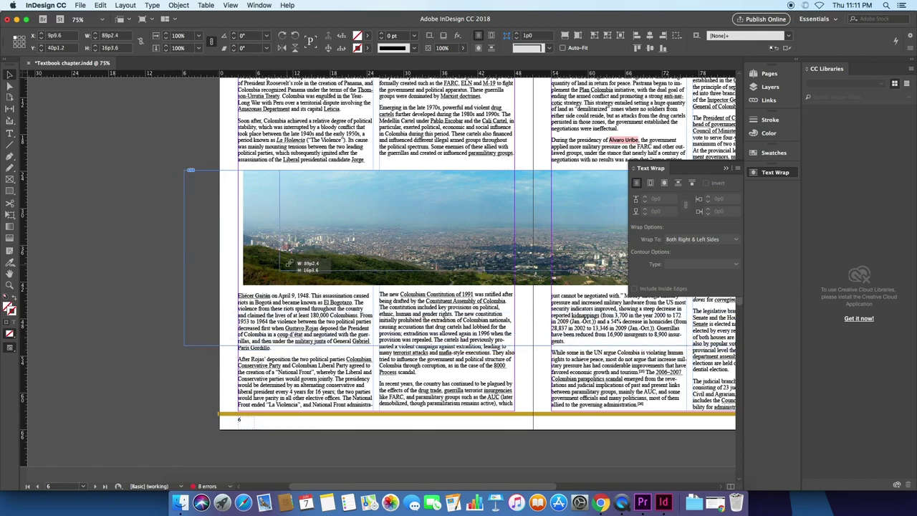
pyautogui.moveTo(242, 285); pyautogui.dragTo(336, 258)
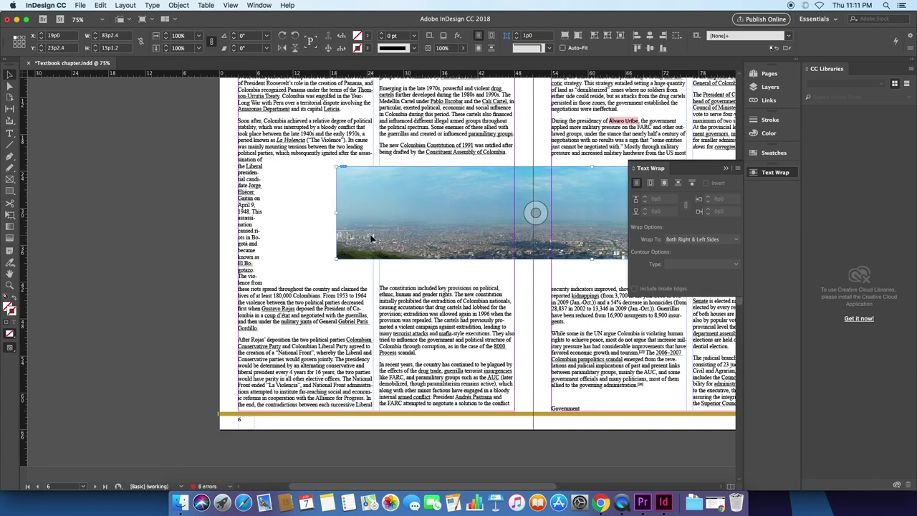
pyautogui.press('super+z')
pyautogui.press('super+z')
pyautogui.press('super+z')
pyautogui.press('super+z')
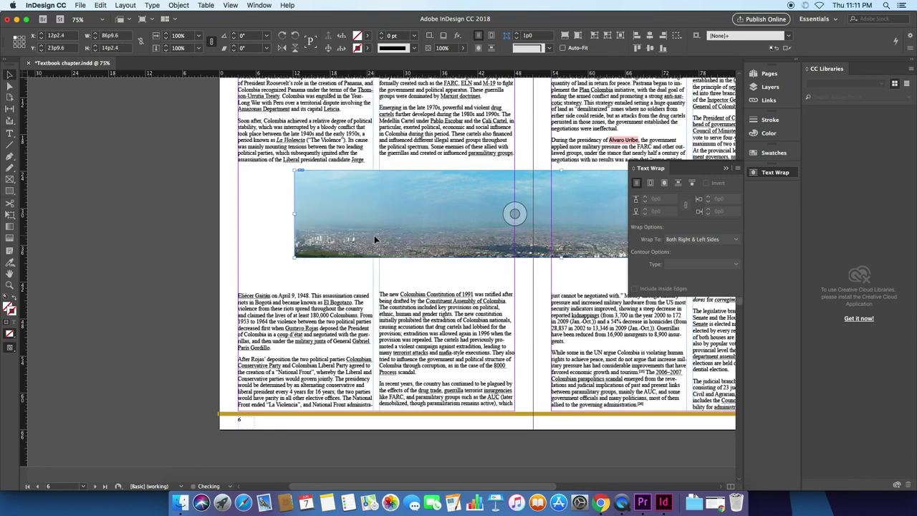
pyautogui.press('super+z')
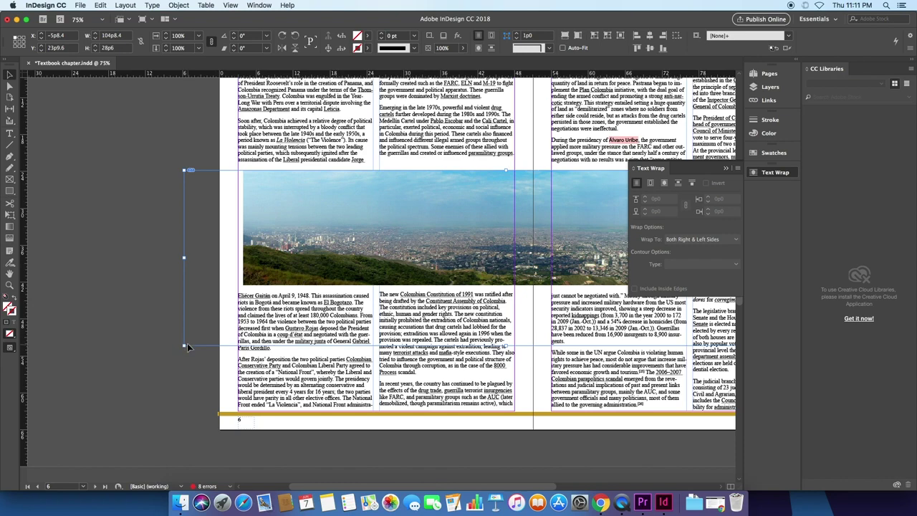
# Step: Crop the panorama by shrinking its frame, then extend the frame to about 104p8 wide and 30p2 high
pyautogui.moveTo(185, 344); pyautogui.dragTo(241, 287)
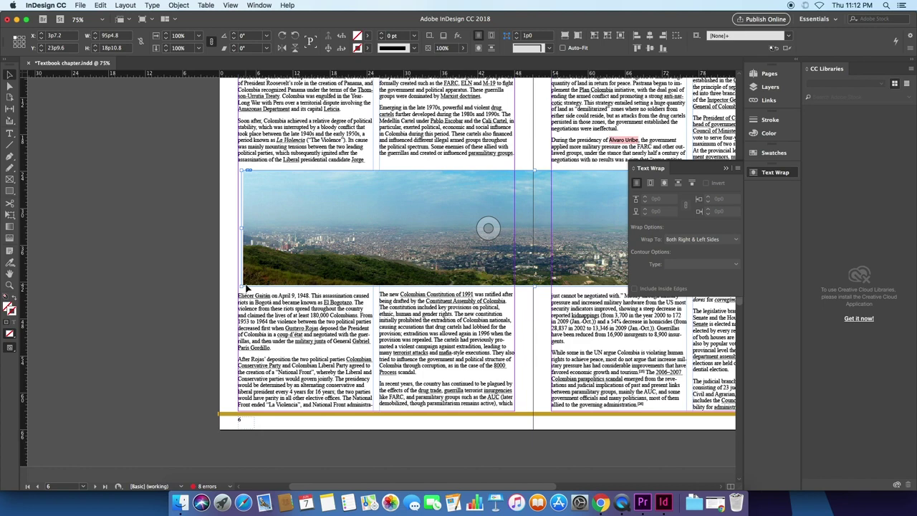
pyautogui.moveTo(245, 288); pyautogui.dragTo(426, 239)
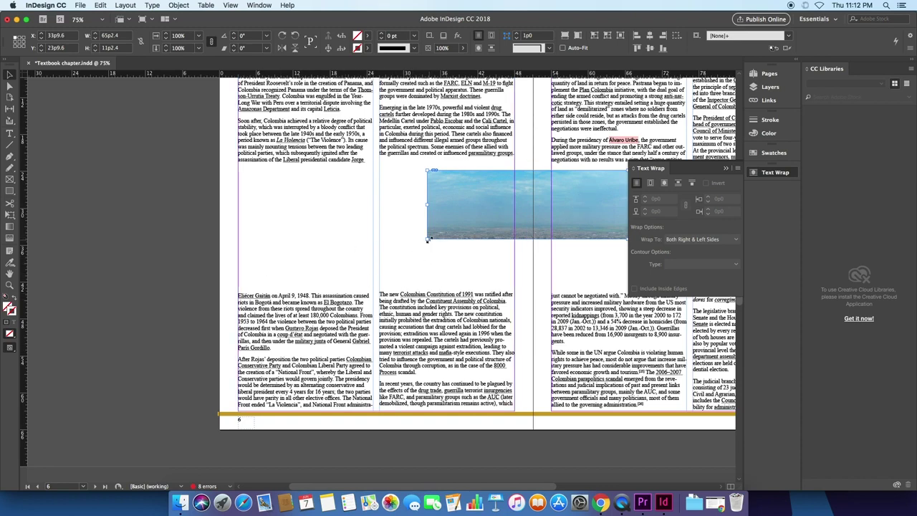
pyautogui.moveTo(427, 239); pyautogui.dragTo(185, 355)
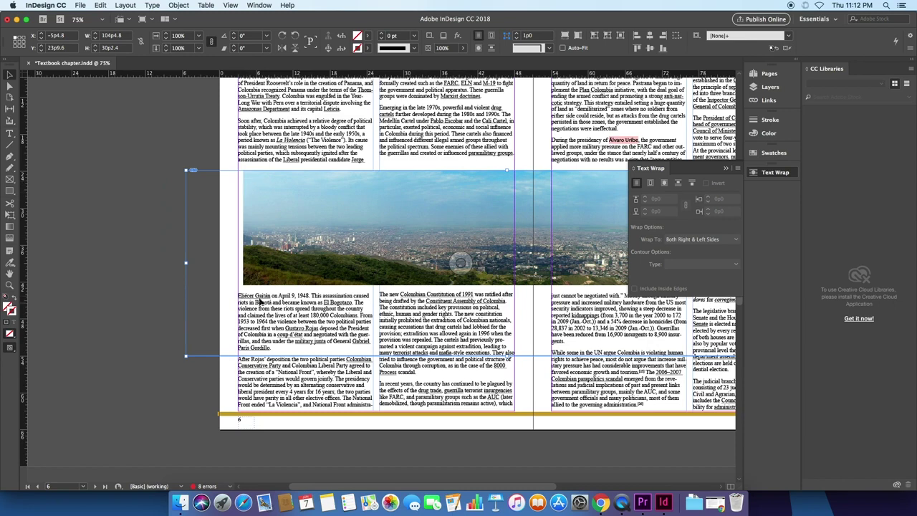
# Step: Select the panorama image inside its frame and enlarge it to about 117p0 wide and 25p0 high
pyautogui.doubleClick(285, 268)
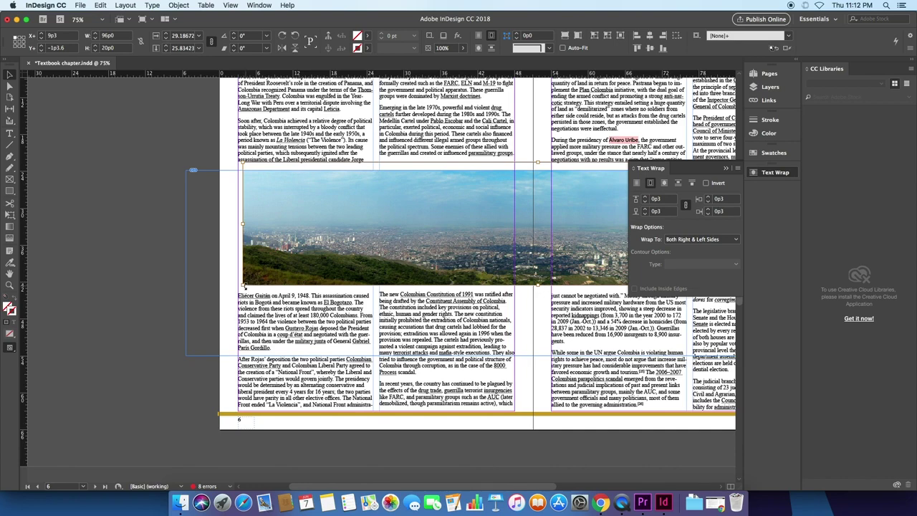
pyautogui.moveTo(242, 285); pyautogui.dragTo(114, 315)
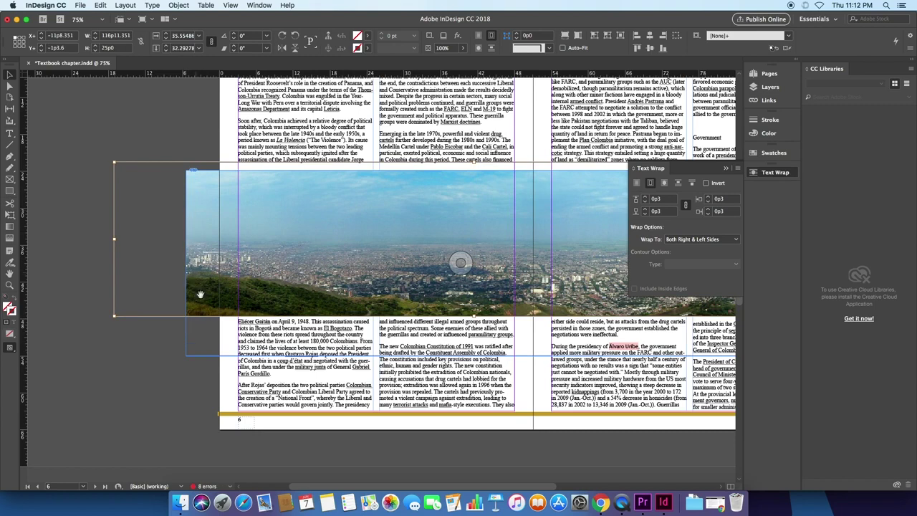
# Step: Extend the panorama's frame to about 123p5 by 31p11 and move the image inside it to about X 20p2, Y -5p10
pyautogui.moveTo(189, 356); pyautogui.dragTo(70, 366)
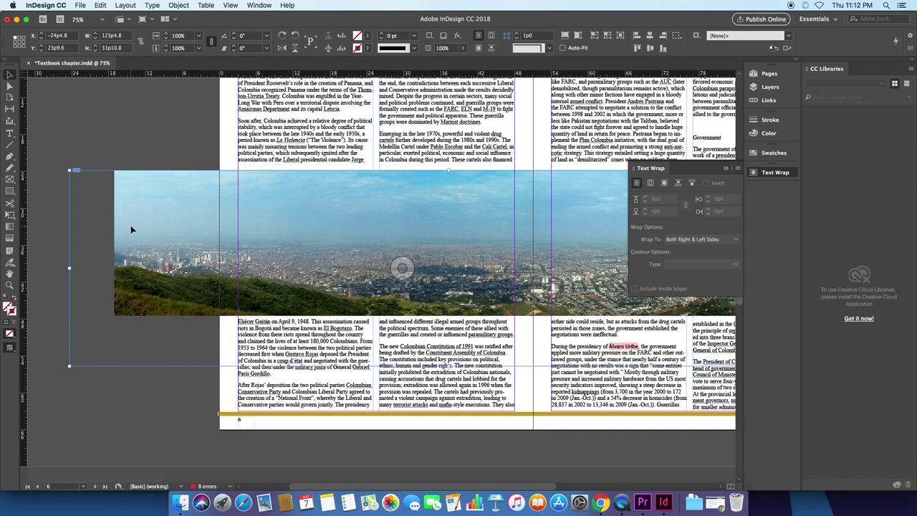
pyautogui.moveTo(216, 241); pyautogui.dragTo(190, 312)
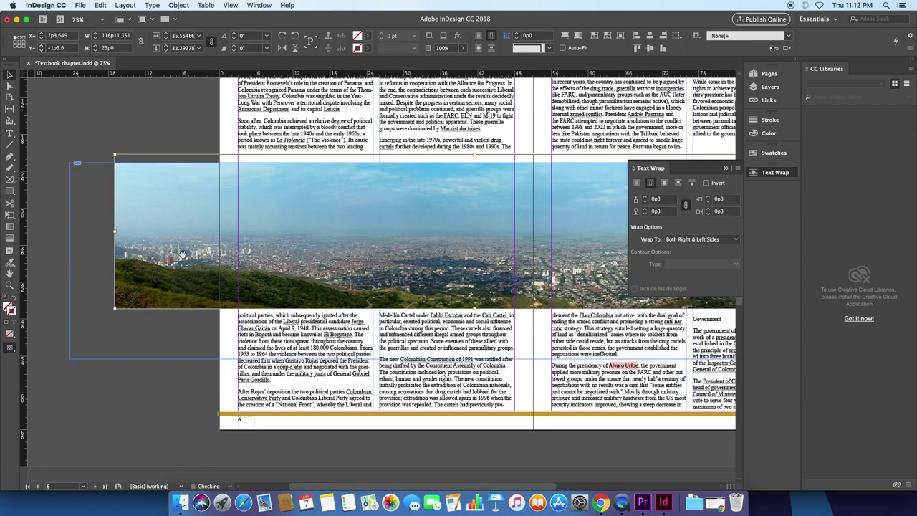
pyautogui.moveTo(187, 190); pyautogui.dragTo(272, 219)
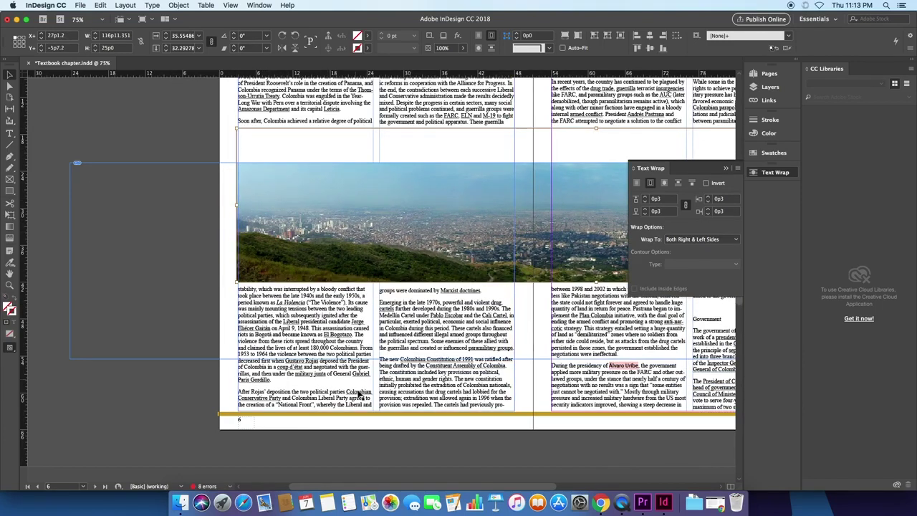
pyautogui.moveTo(354, 487); pyautogui.dragTo(328, 487)
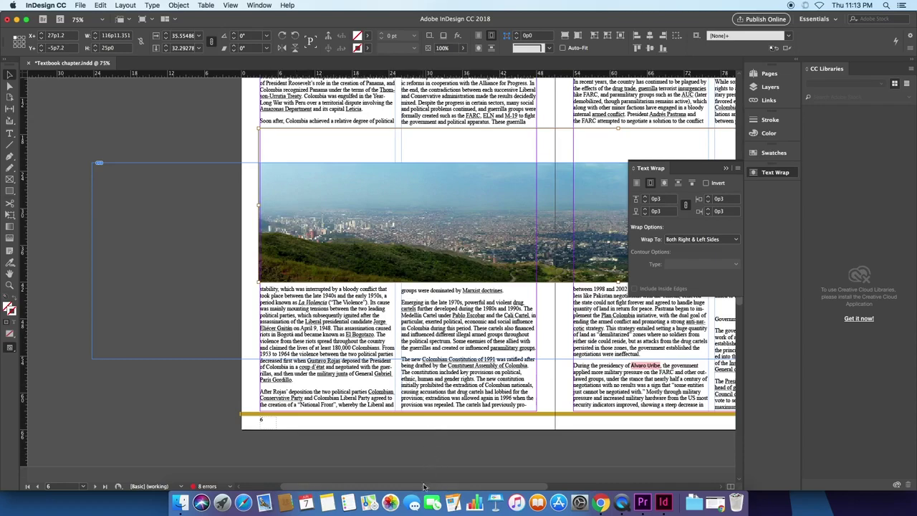
pyautogui.moveTo(423, 487); pyautogui.dragTo(480, 491)
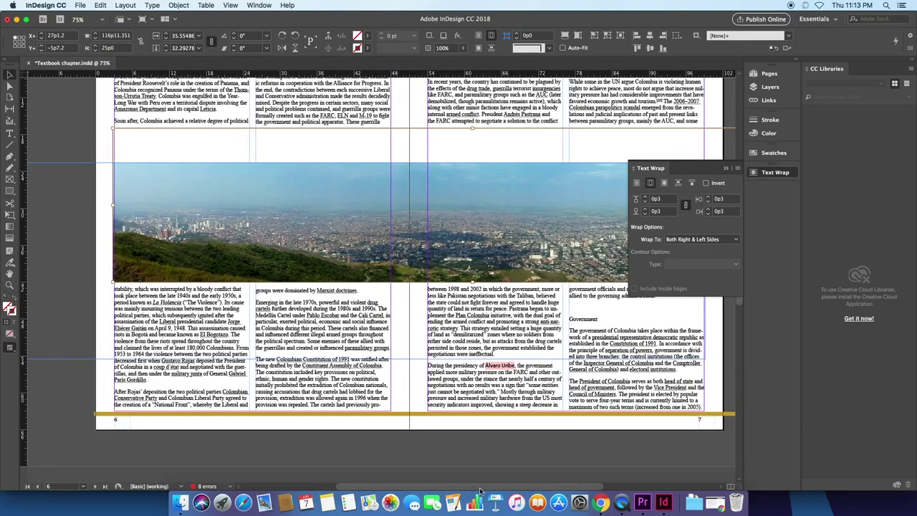
pyautogui.moveTo(171, 181); pyautogui.dragTo(154, 190)
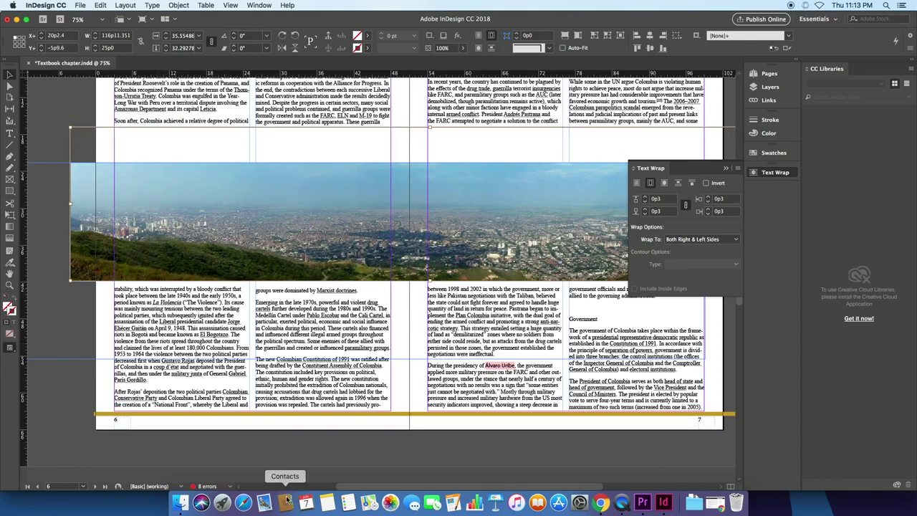
# Step: Fit the panorama's frame to its content so no part of the image is cropped
pyautogui.hscroll(-5, 154, 137)
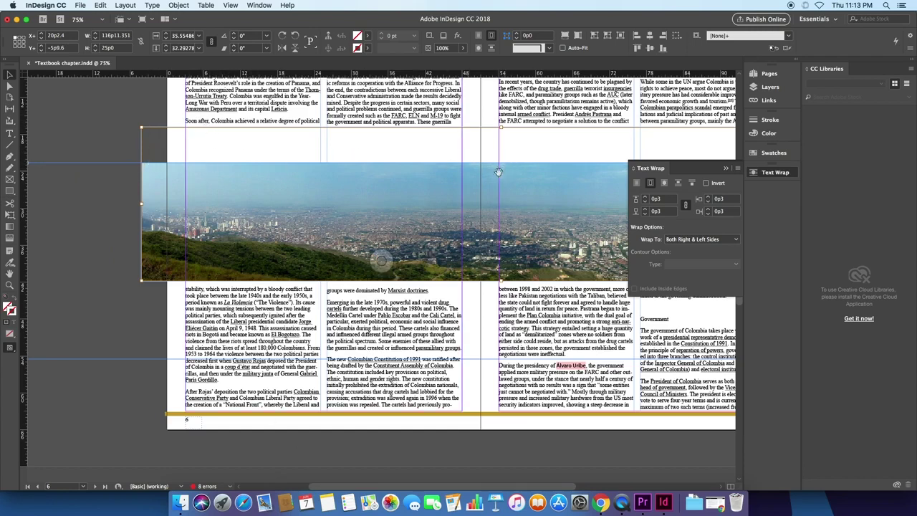
pyautogui.rightClick(226, 204)
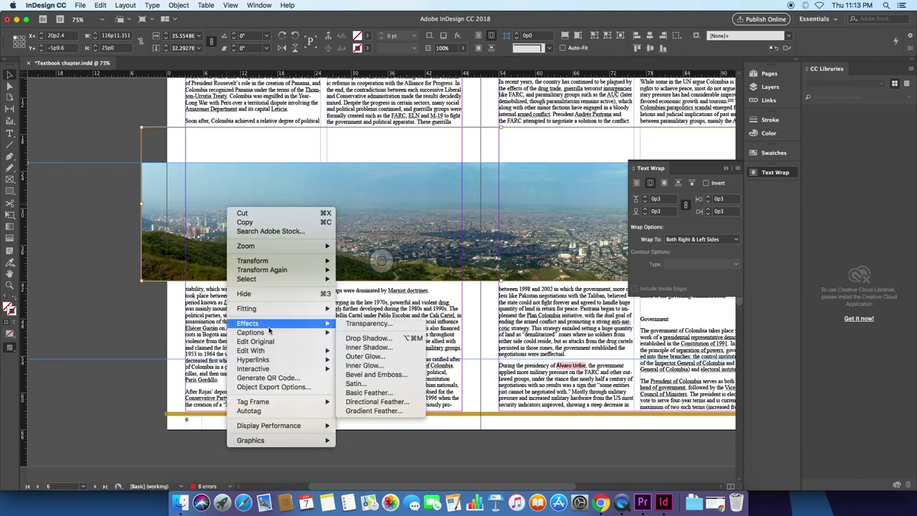
pyautogui.moveTo(259, 312)
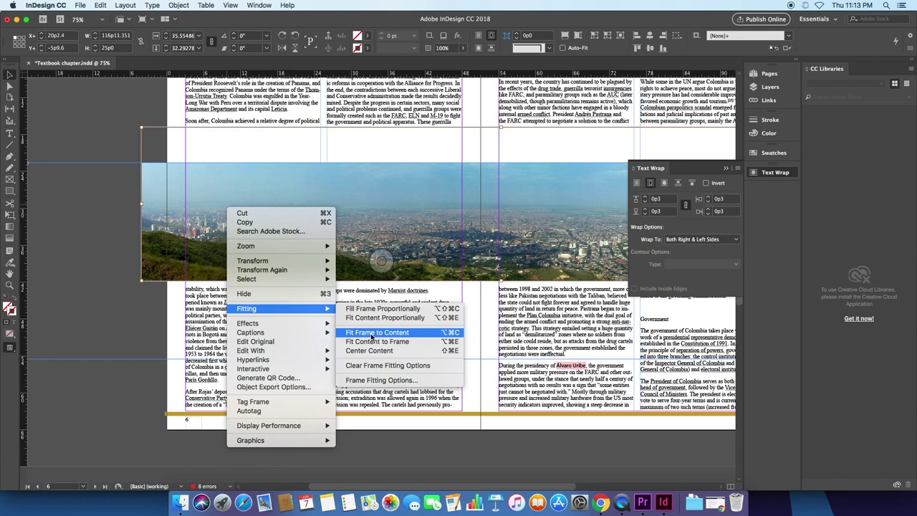
pyautogui.click(372, 333)
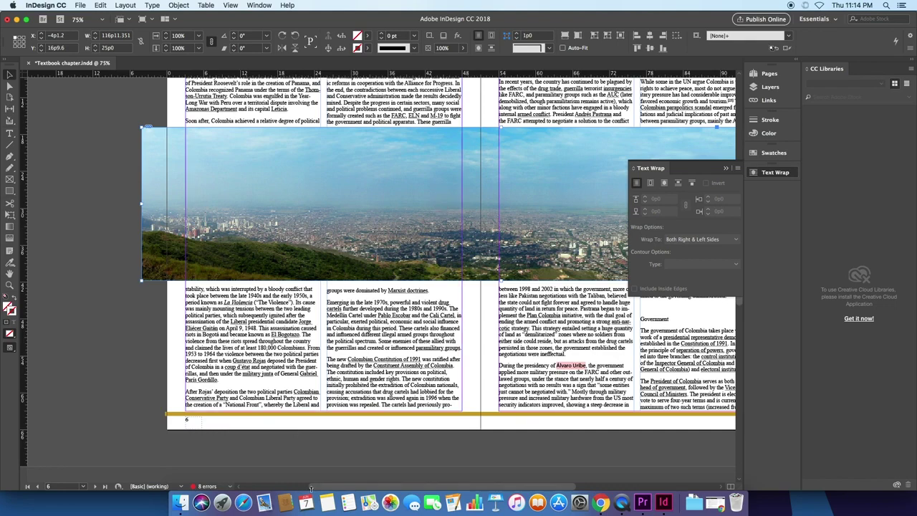
pyautogui.moveTo(311, 488); pyautogui.dragTo(358, 484)
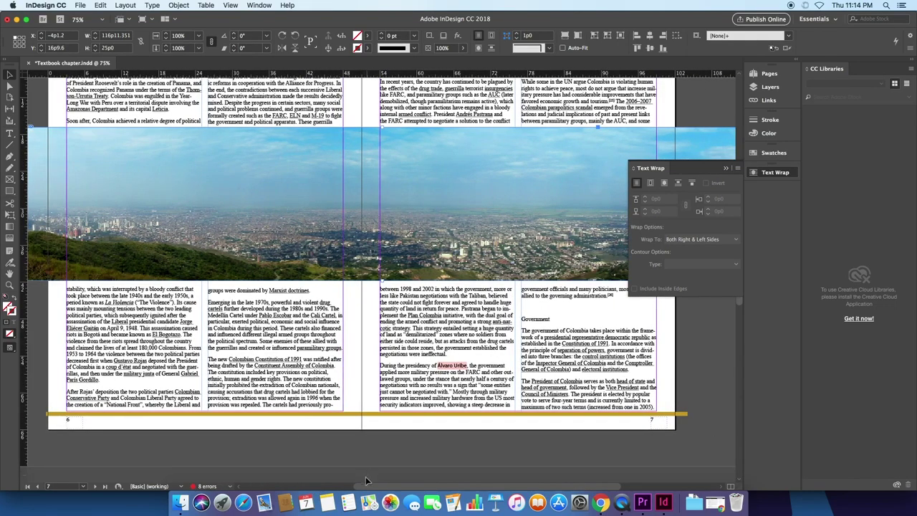
# Step: Try to shift the panorama image downward inside its fitted frame and undo the shift
pyautogui.rightClick(202, 194)
pyautogui.moveTo(238, 328)
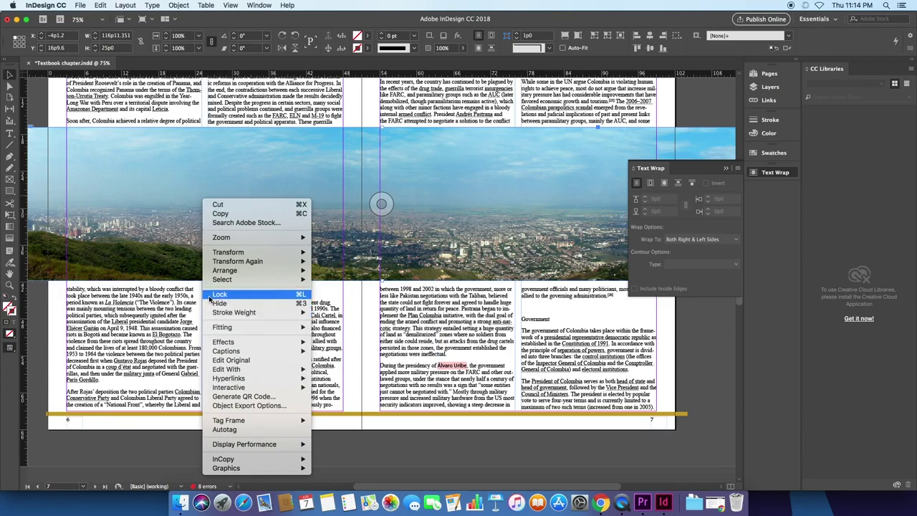
pyautogui.click(251, 247)
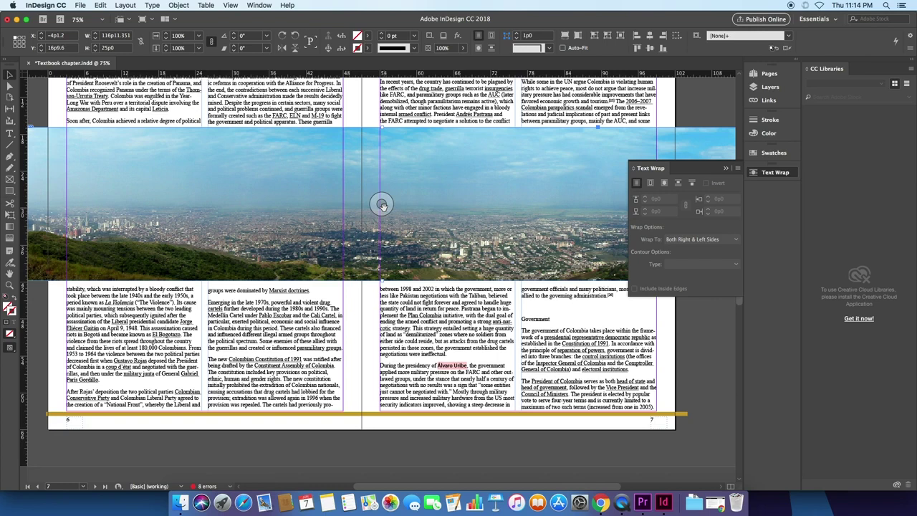
pyautogui.moveTo(381, 205); pyautogui.dragTo(385, 258)
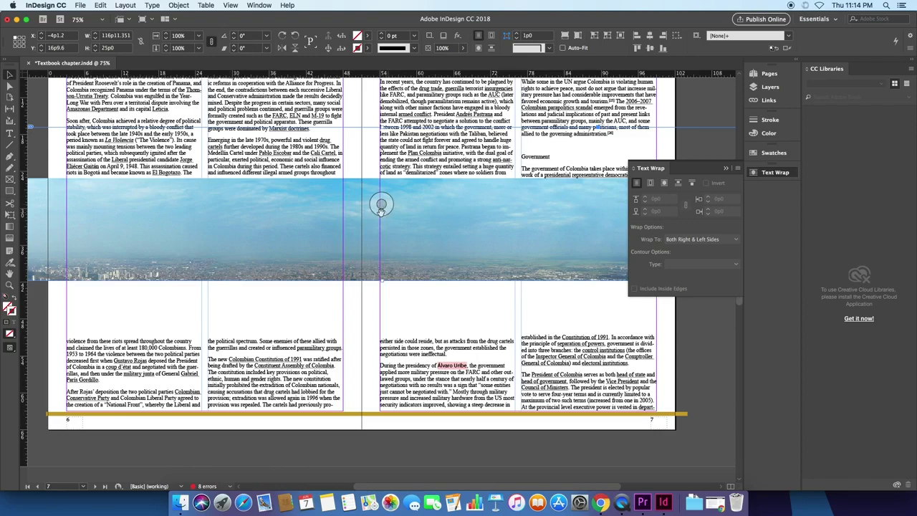
pyautogui.press('super+z')
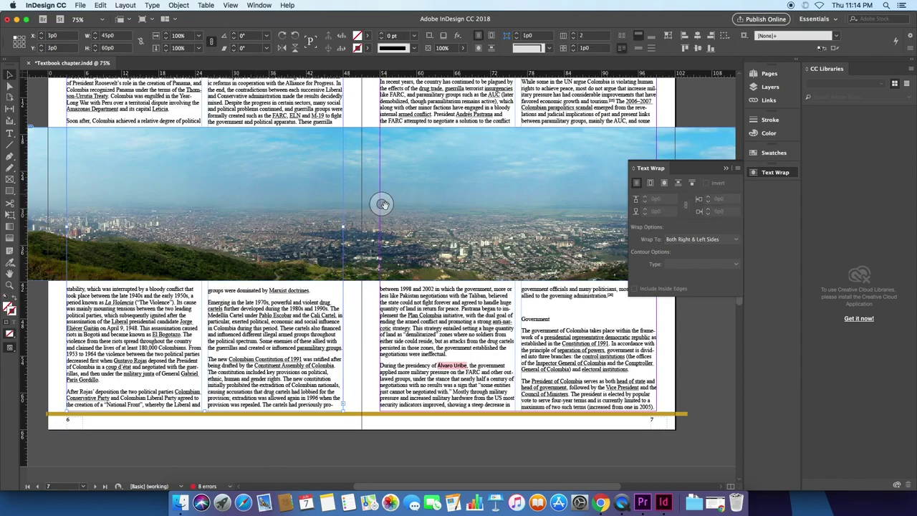
# Step: Move the framed panorama slightly up across pages 6-7 to about X -2p8, Y 16p0
pyautogui.click(360, 205)
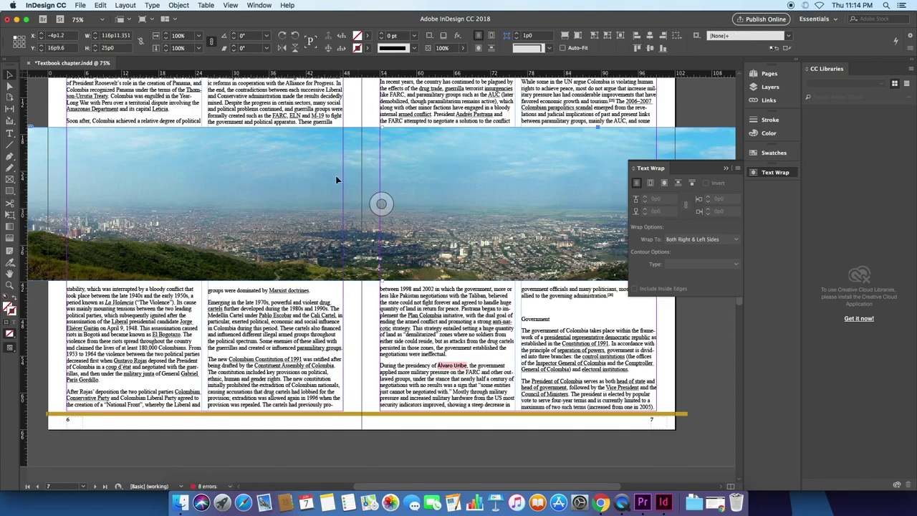
pyautogui.moveTo(255, 184); pyautogui.dragTo(264, 214)
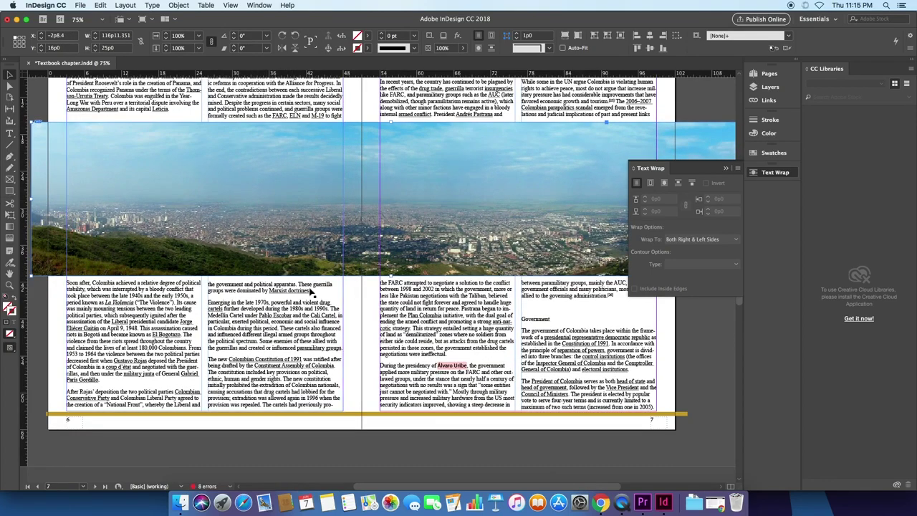
pyautogui.moveTo(374, 486); pyautogui.dragTo(360, 488)
pyautogui.scroll(2, 366, 471)
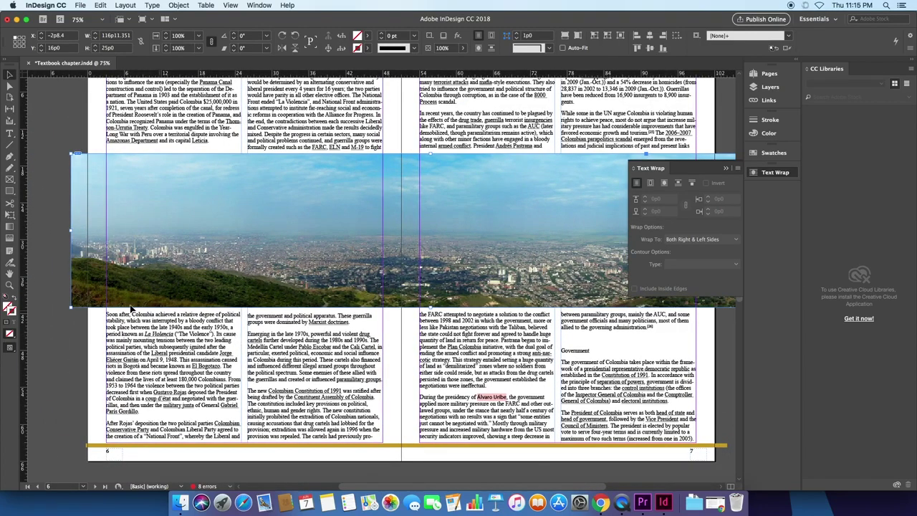
pyautogui.rightClick(137, 283)
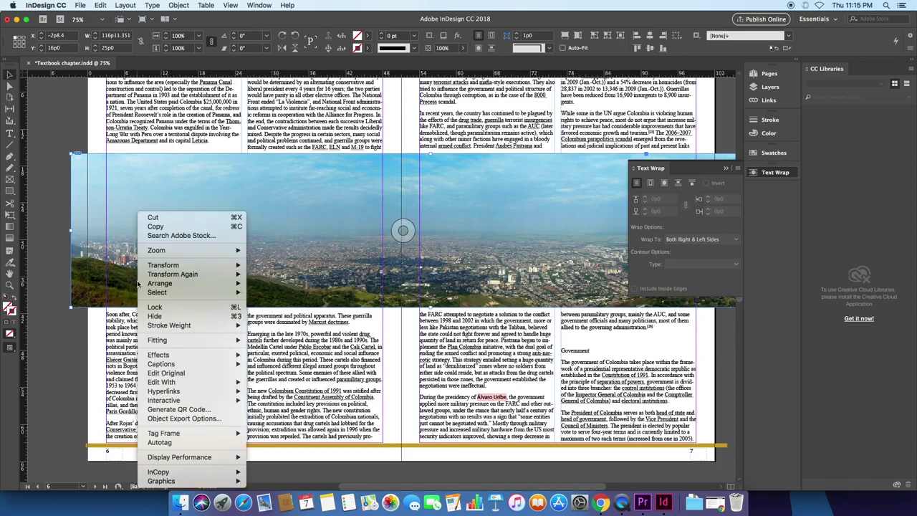
pyautogui.moveTo(163, 341)
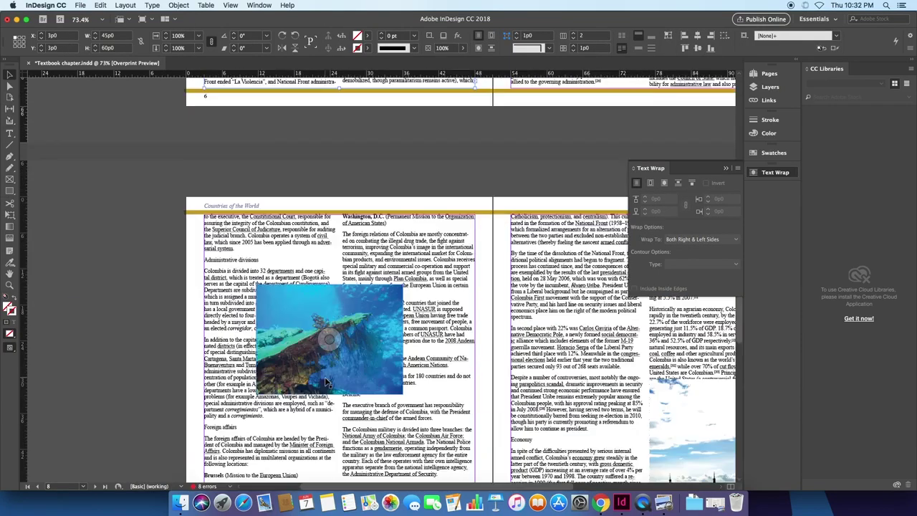
# Step: Apply a bounding-box text wrap with 0p0 offsets to the reef, sky and forest pictures on pages 8 to 10
pyautogui.moveTo(325, 377); pyautogui.dragTo(328, 228)
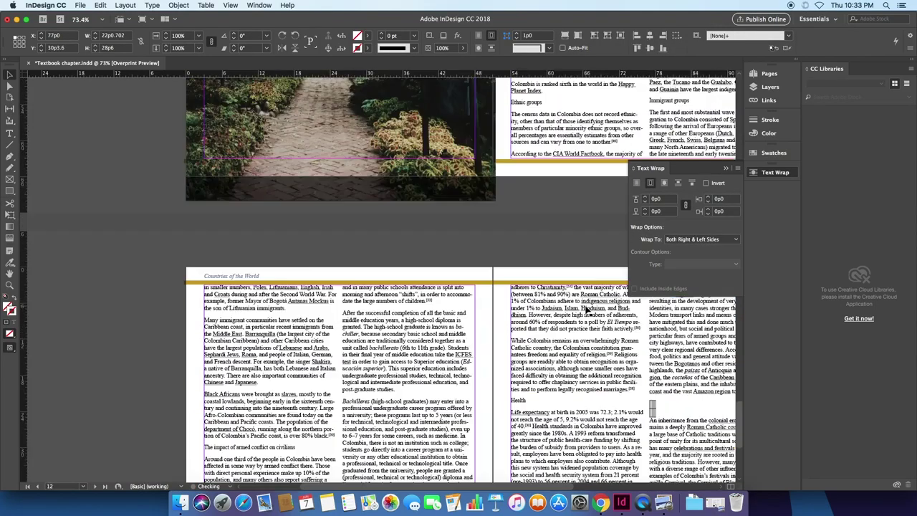
pyautogui.scroll(-3, 588, 310)
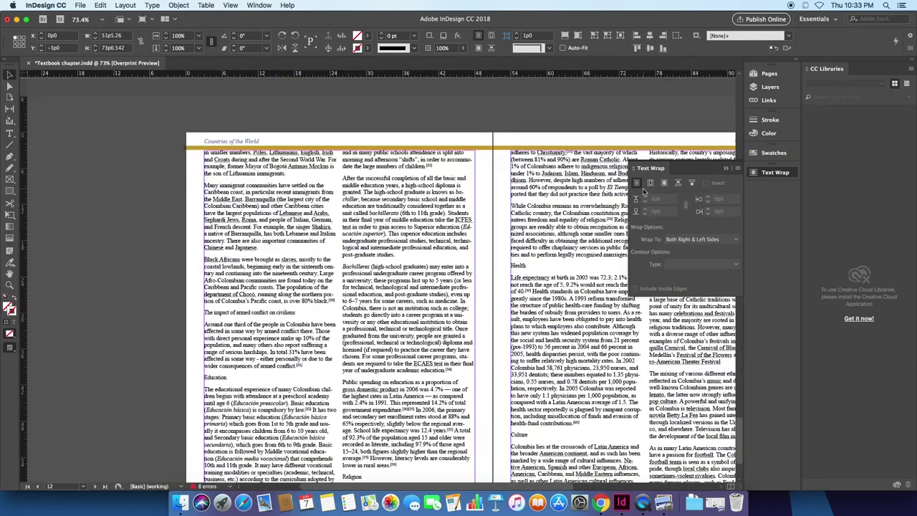
pyautogui.scroll(20, 536, 338)
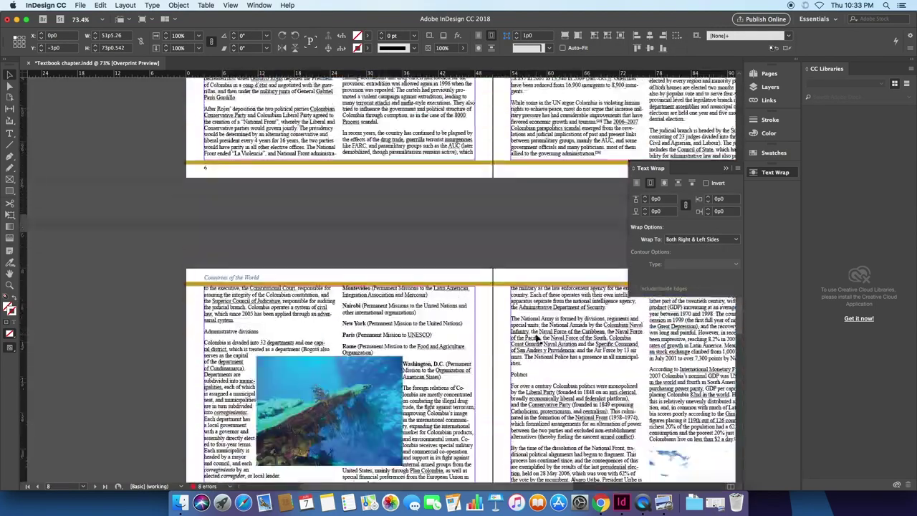
# Step: Close the Text Wrap panel and look over the chapter's spreads at 12.5% zoom
pyautogui.scroll(10, 536, 337)
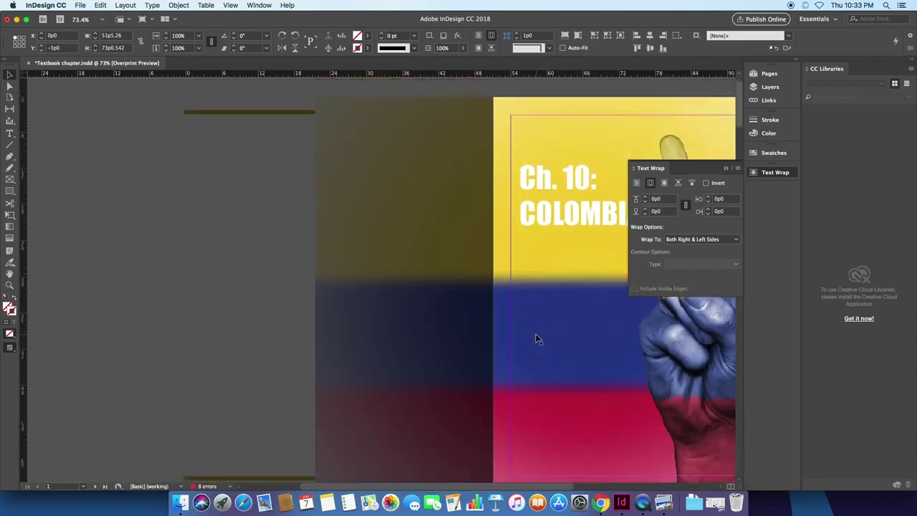
pyautogui.scroll(-3, 535, 333)
pyautogui.click(725, 169)
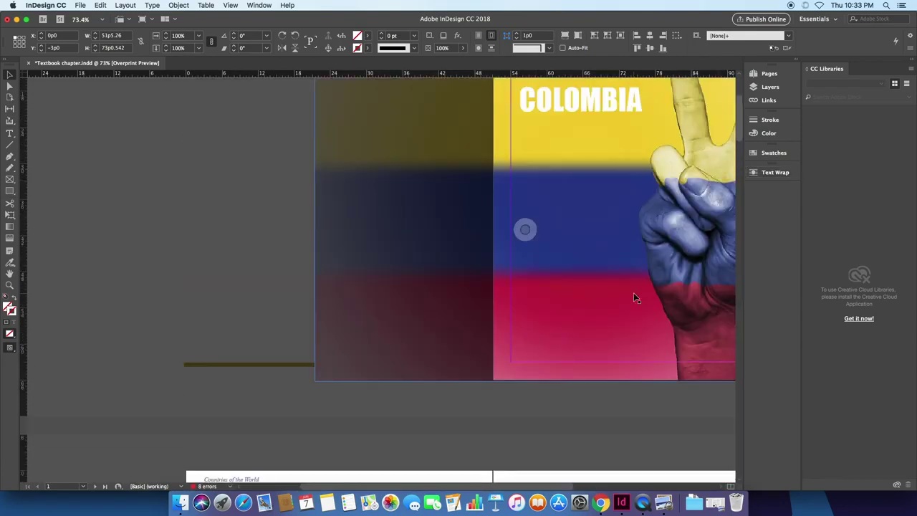
pyautogui.press('super+minus')
pyautogui.press('super+minus')
pyautogui.press('super+minus')
pyautogui.press('super+minus')
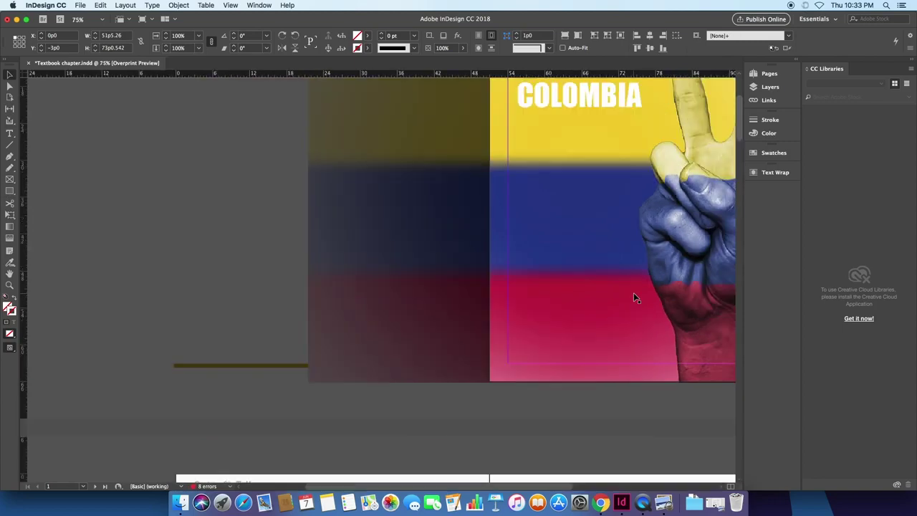
pyautogui.press('super+minus')
pyautogui.scroll(-3, 487, 203)
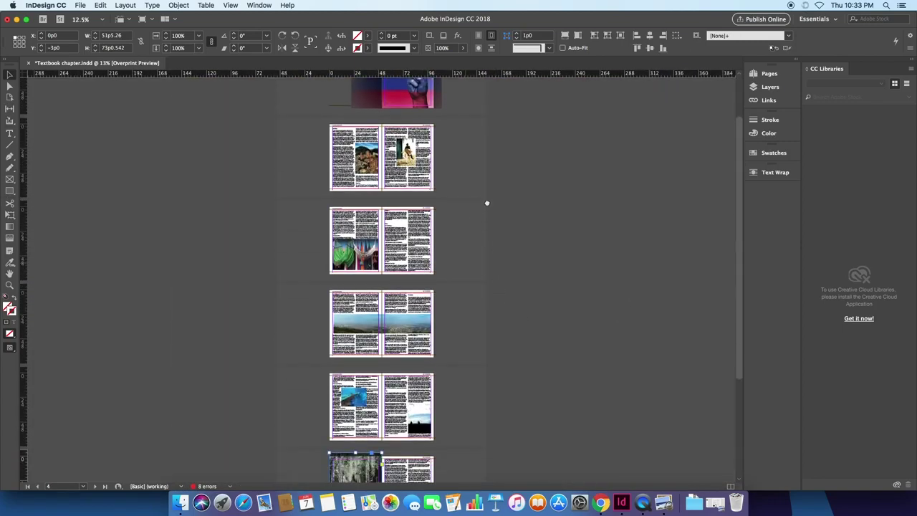
pyautogui.scroll(-2, 473, 256)
pyautogui.scroll(-3, 479, 243)
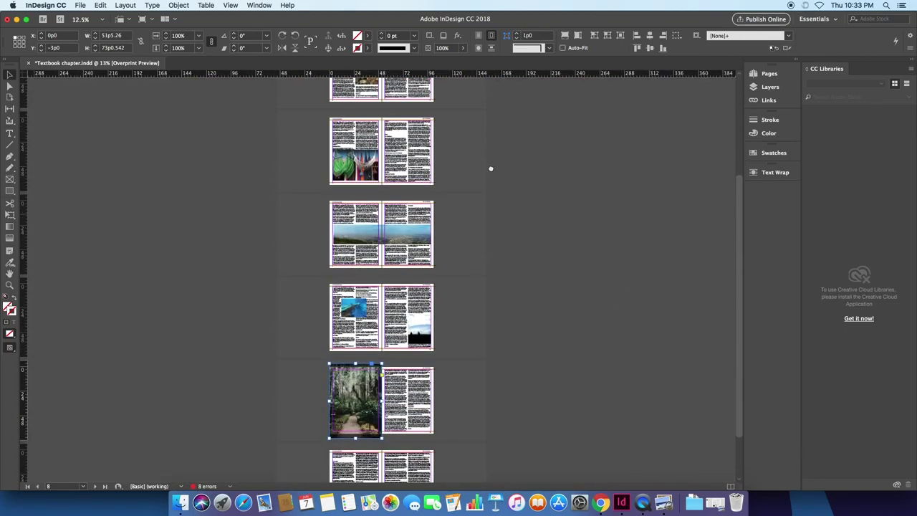
# Step: Turn on the preview screen mode and review how the pictures and wrapped text look across the spreads
pyautogui.press('w')
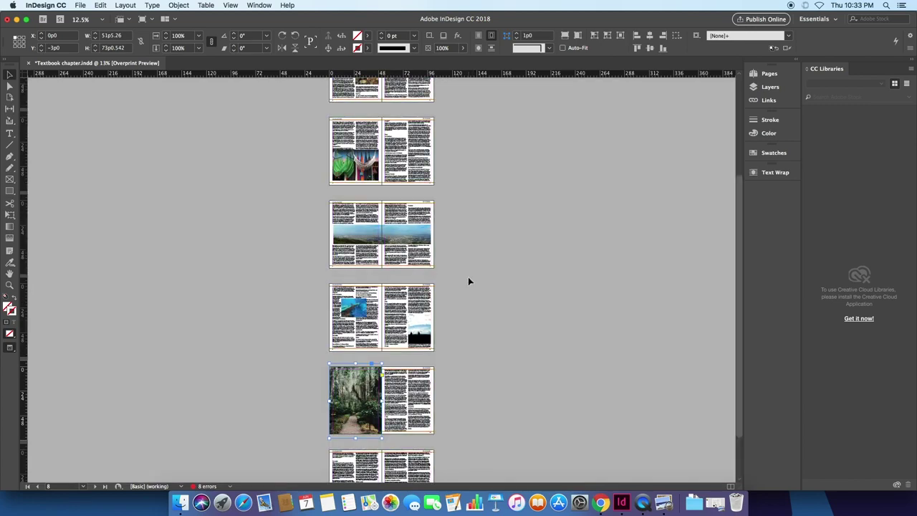
pyautogui.press('super+equal')
pyautogui.press('super+equal')
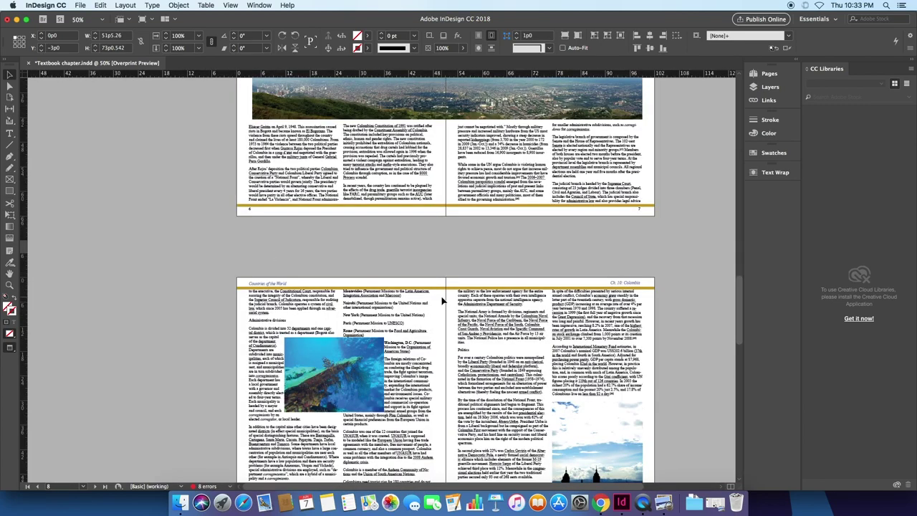
pyautogui.press('super+minus')
pyautogui.scroll(8, 516, 238)
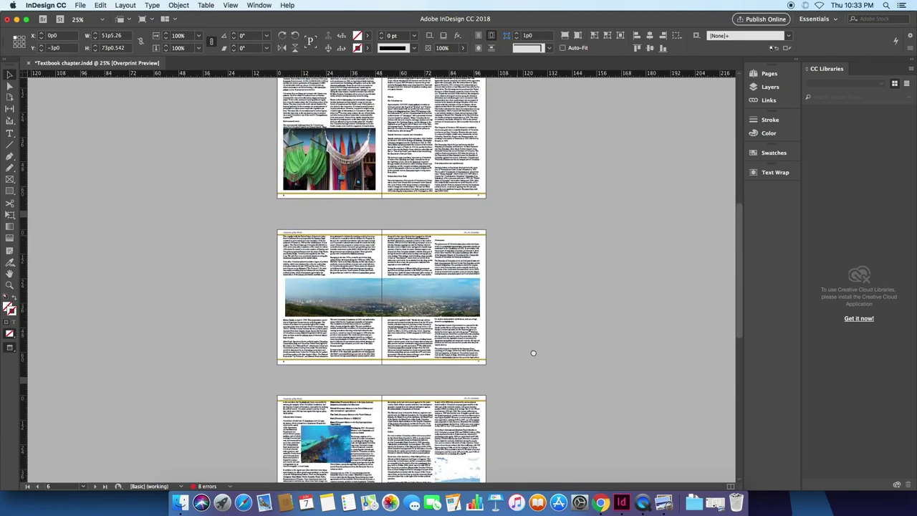
pyautogui.scroll(10, 535, 313)
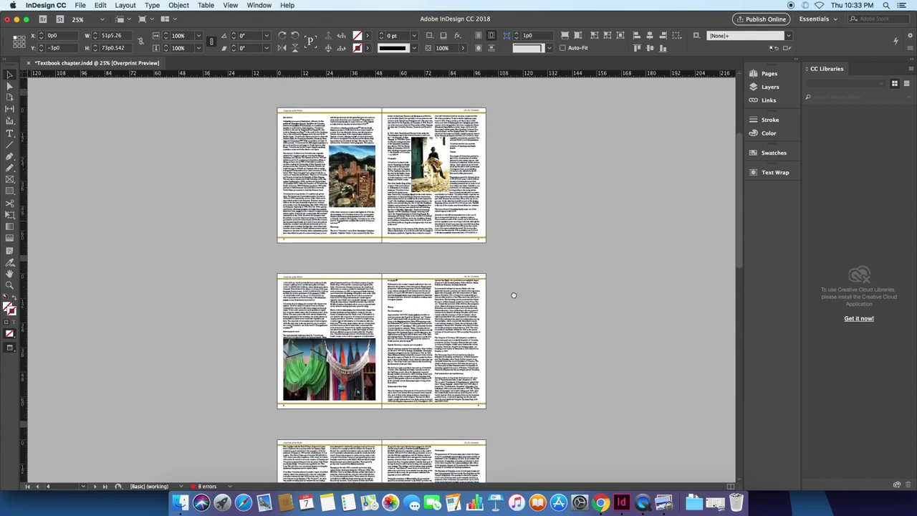
# Step: Switch to Example Textbook.pdf in Preview and examine the styled headings "Colombia in popular culture" and "Cuisine of Colombia" on page 10
pyautogui.click(654, 502)
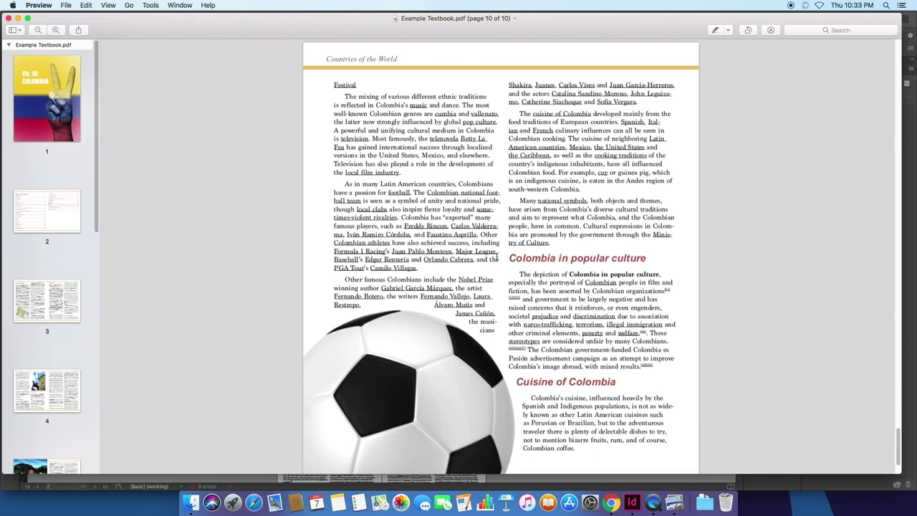
pyautogui.moveTo(509, 260); pyautogui.dragTo(662, 265)
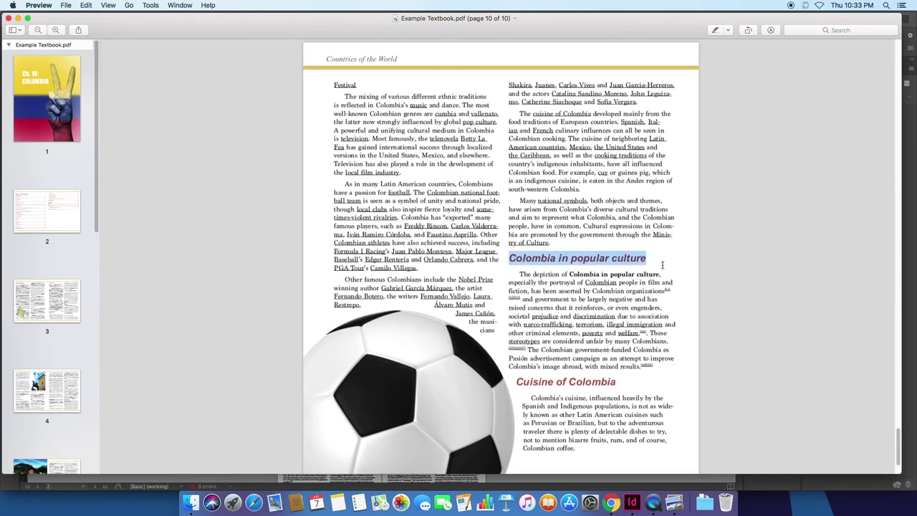
pyautogui.moveTo(528, 380); pyautogui.dragTo(616, 383)
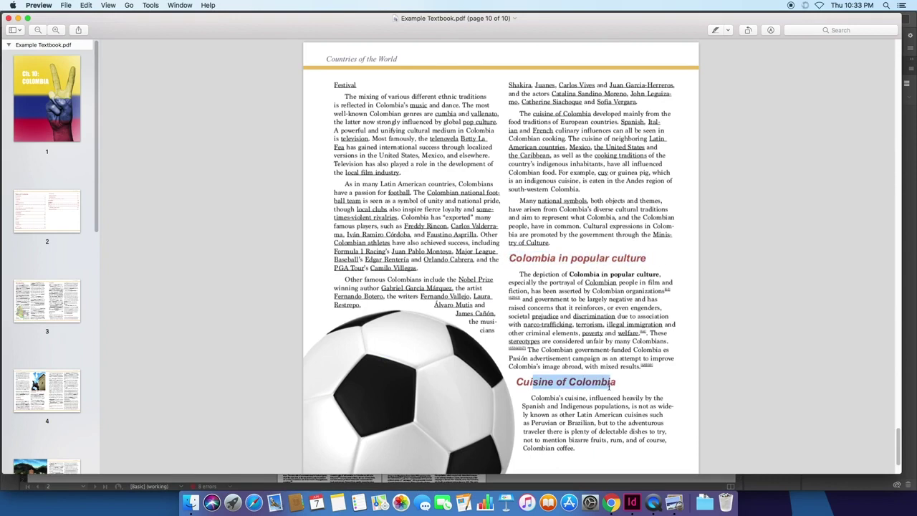
# Step: Examine the example's Table of Contents on page 2 and compare its entries with the headings and page numbers on pages 3 and 10
pyautogui.click(527, 349)
pyautogui.click(52, 210)
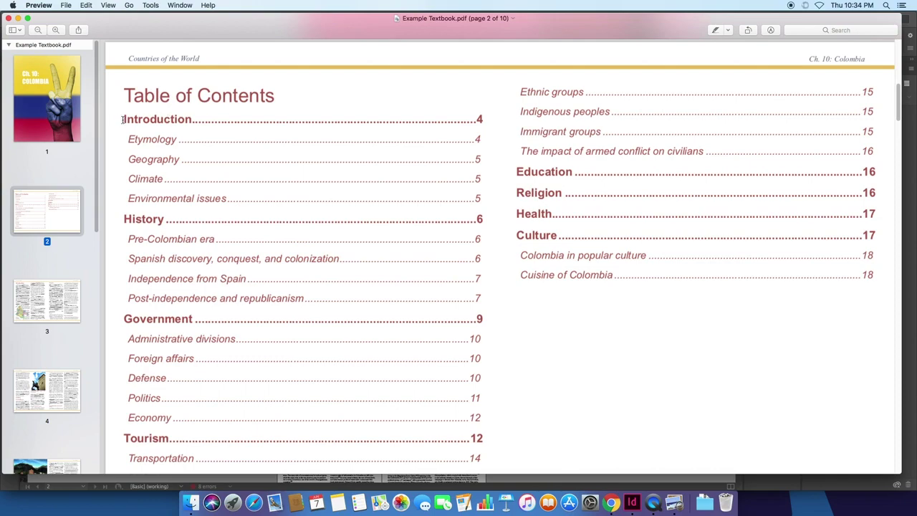
pyautogui.moveTo(123, 120); pyautogui.dragTo(235, 134)
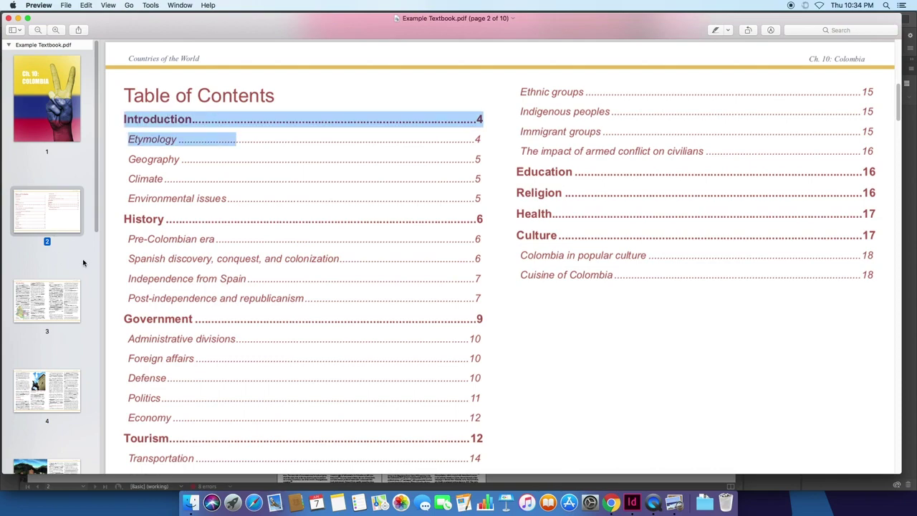
pyautogui.scroll(-5, 185, 305)
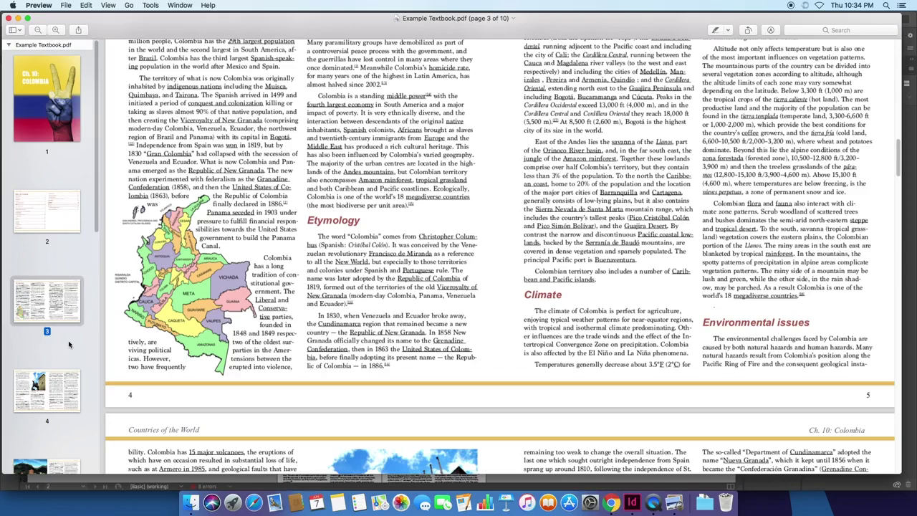
pyautogui.scroll(-10, 60, 371)
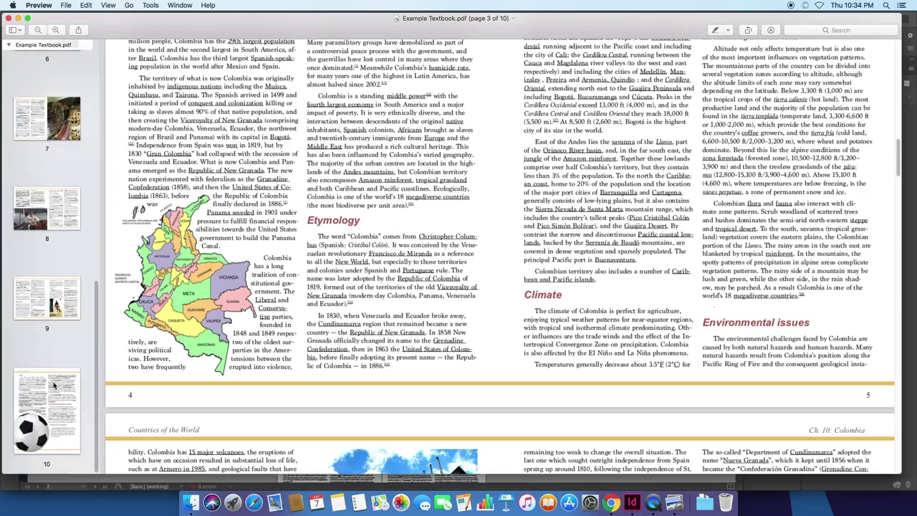
pyautogui.click(54, 390)
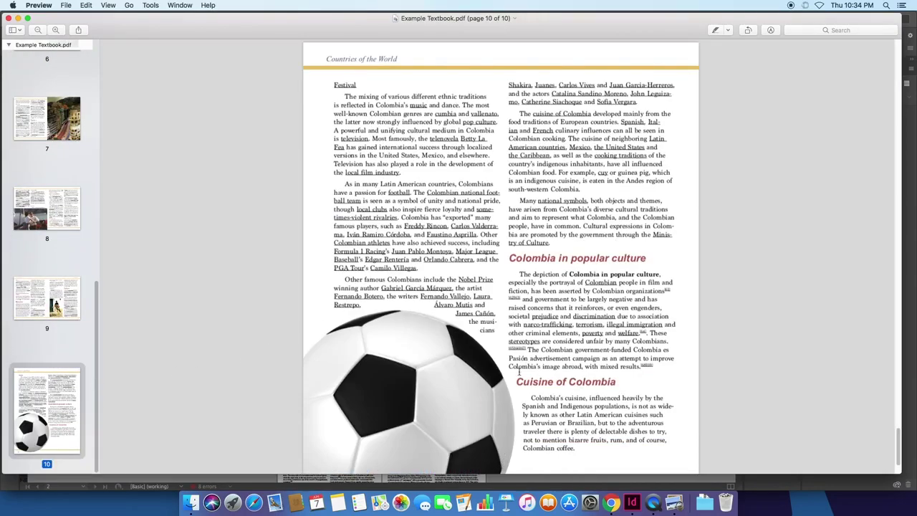
pyautogui.scroll(-5, 520, 371)
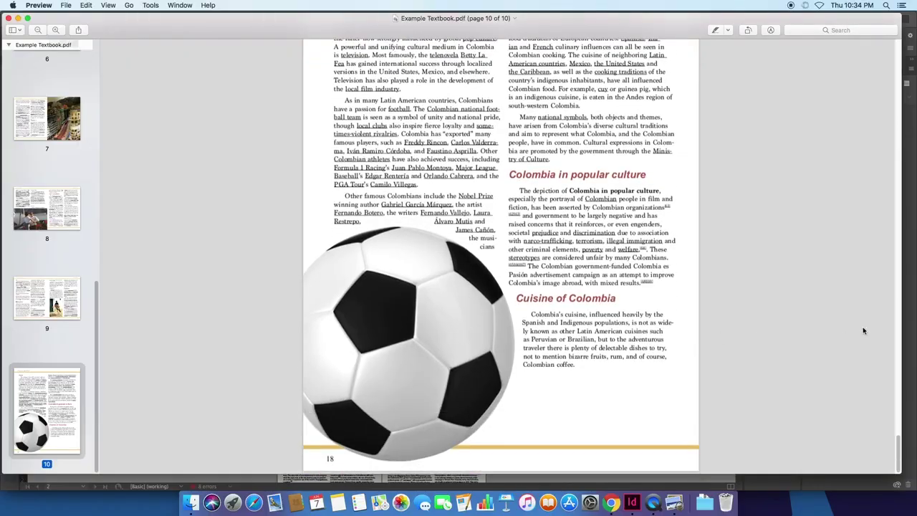
pyautogui.moveTo(897, 453); pyautogui.dragTo(897, 95)
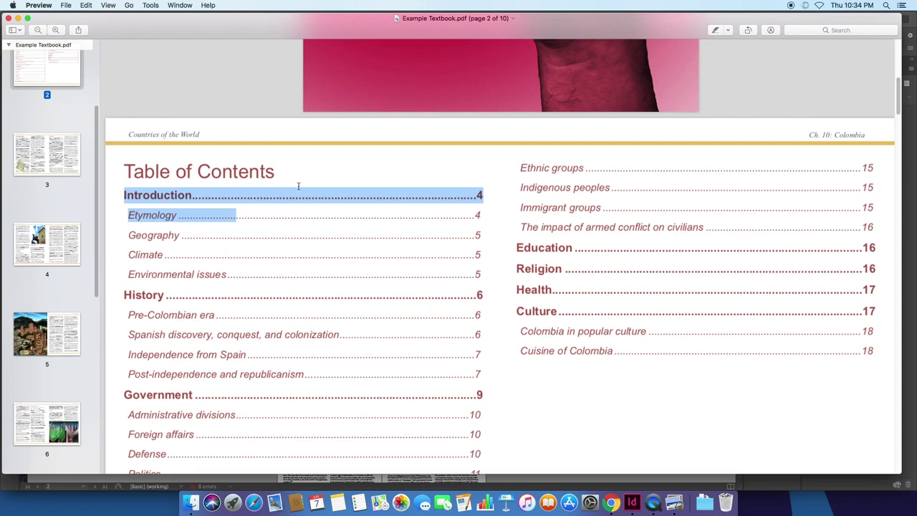